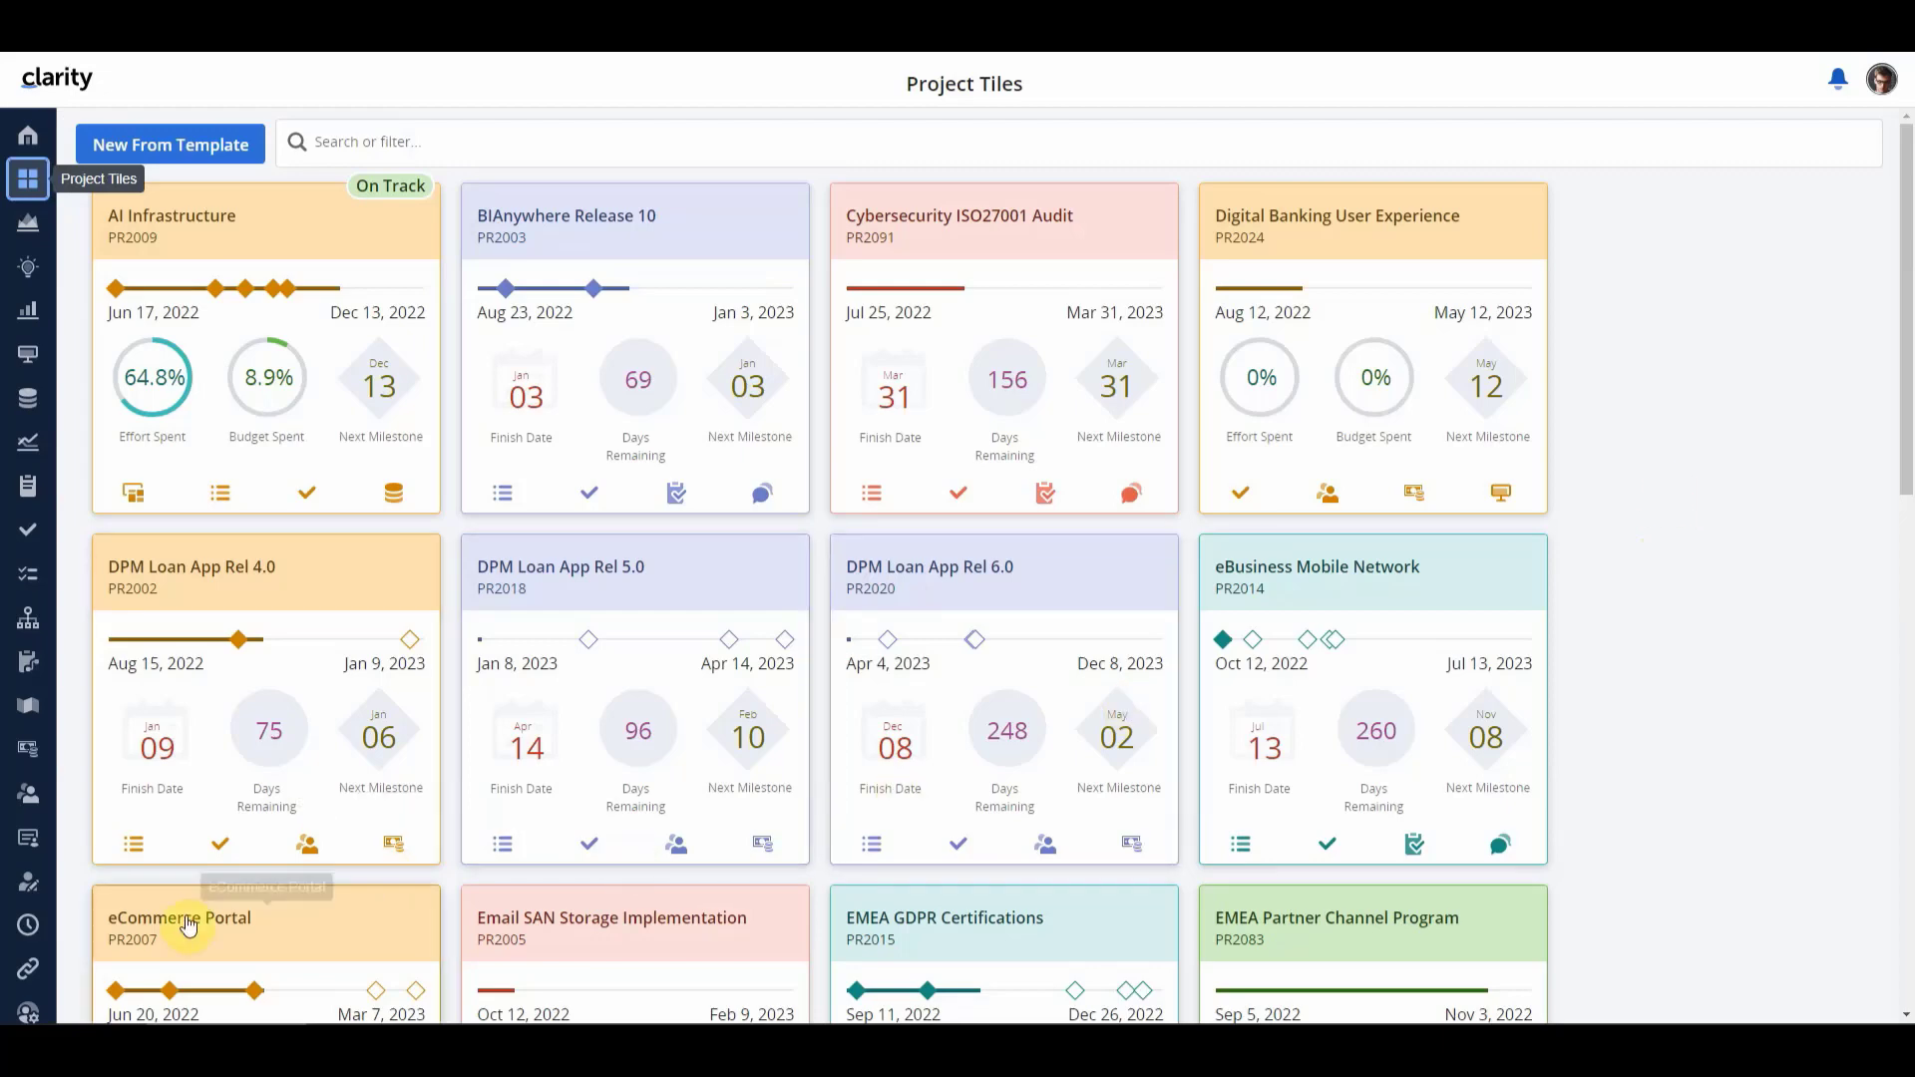
Step: Open the Project - Release Management blueprint from the administration area and put it in edit mode
click(28, 1010)
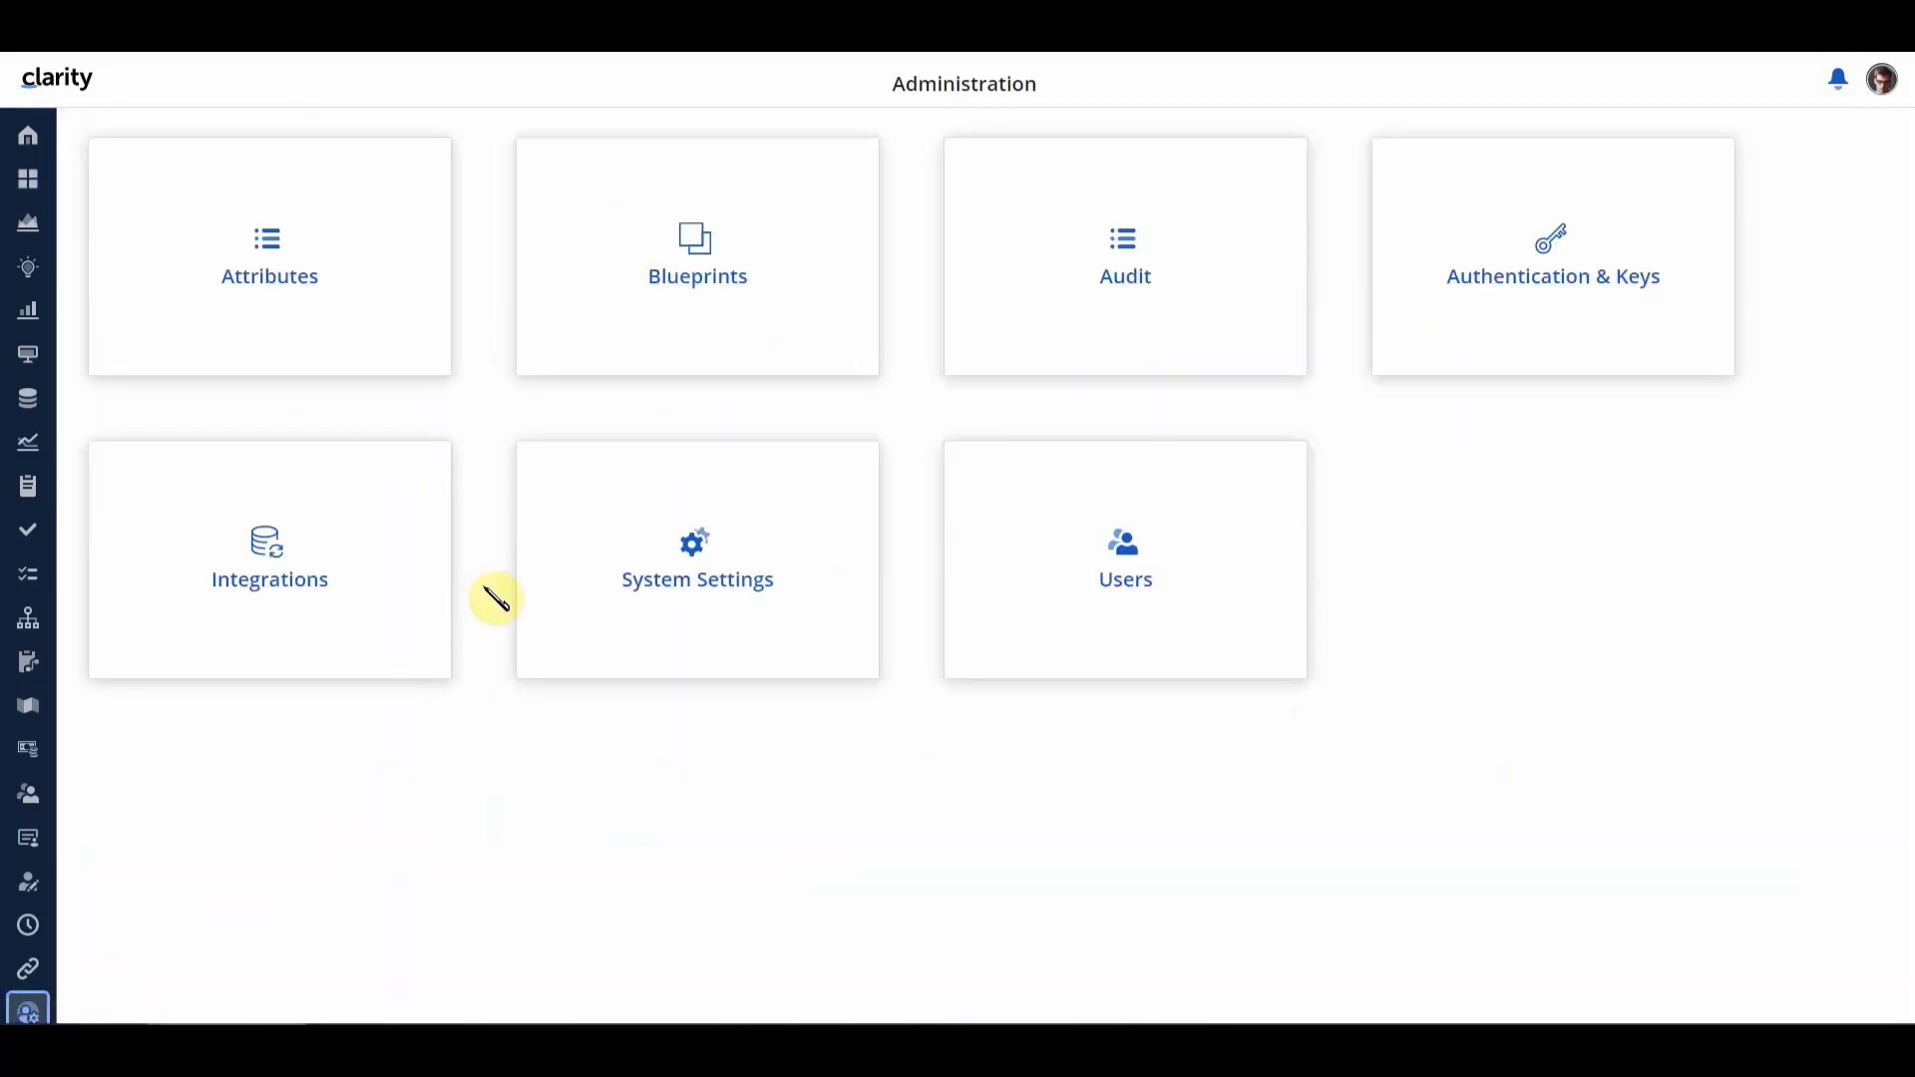
click(653, 304)
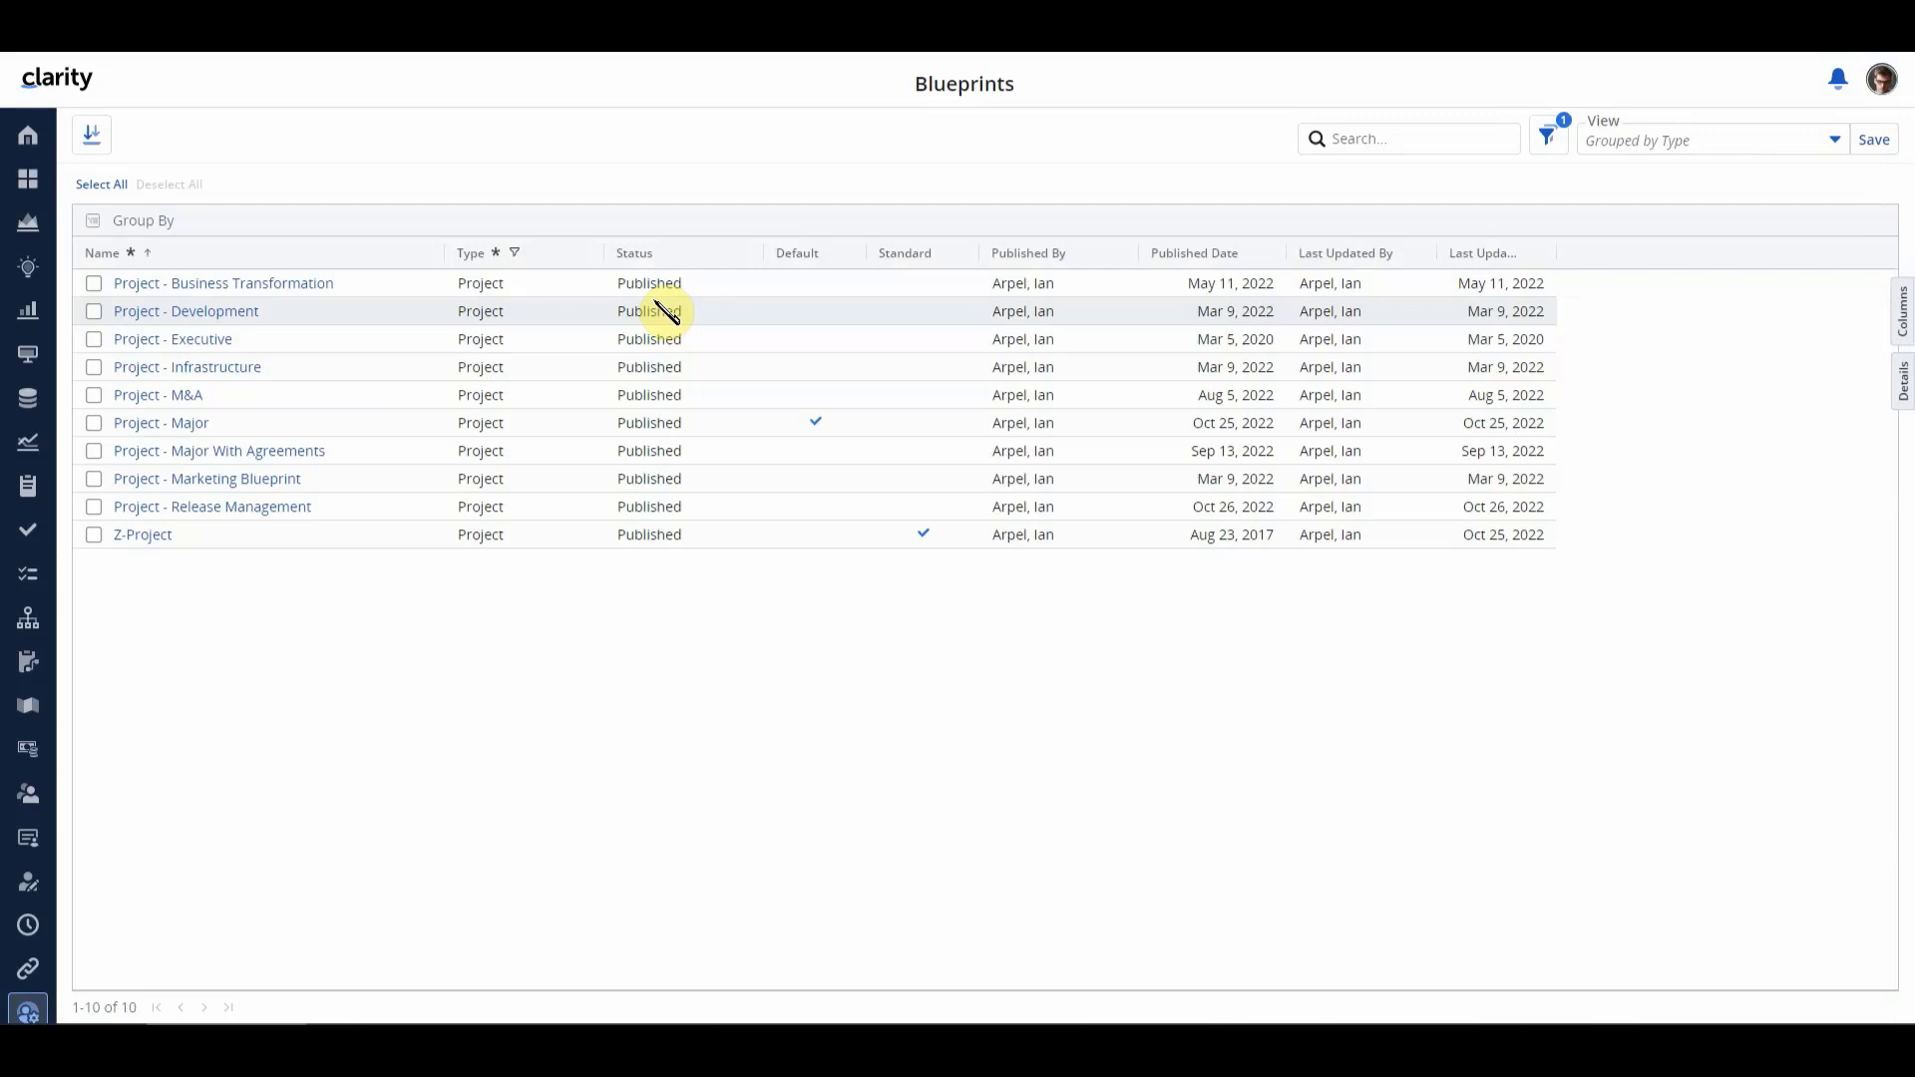
click(211, 508)
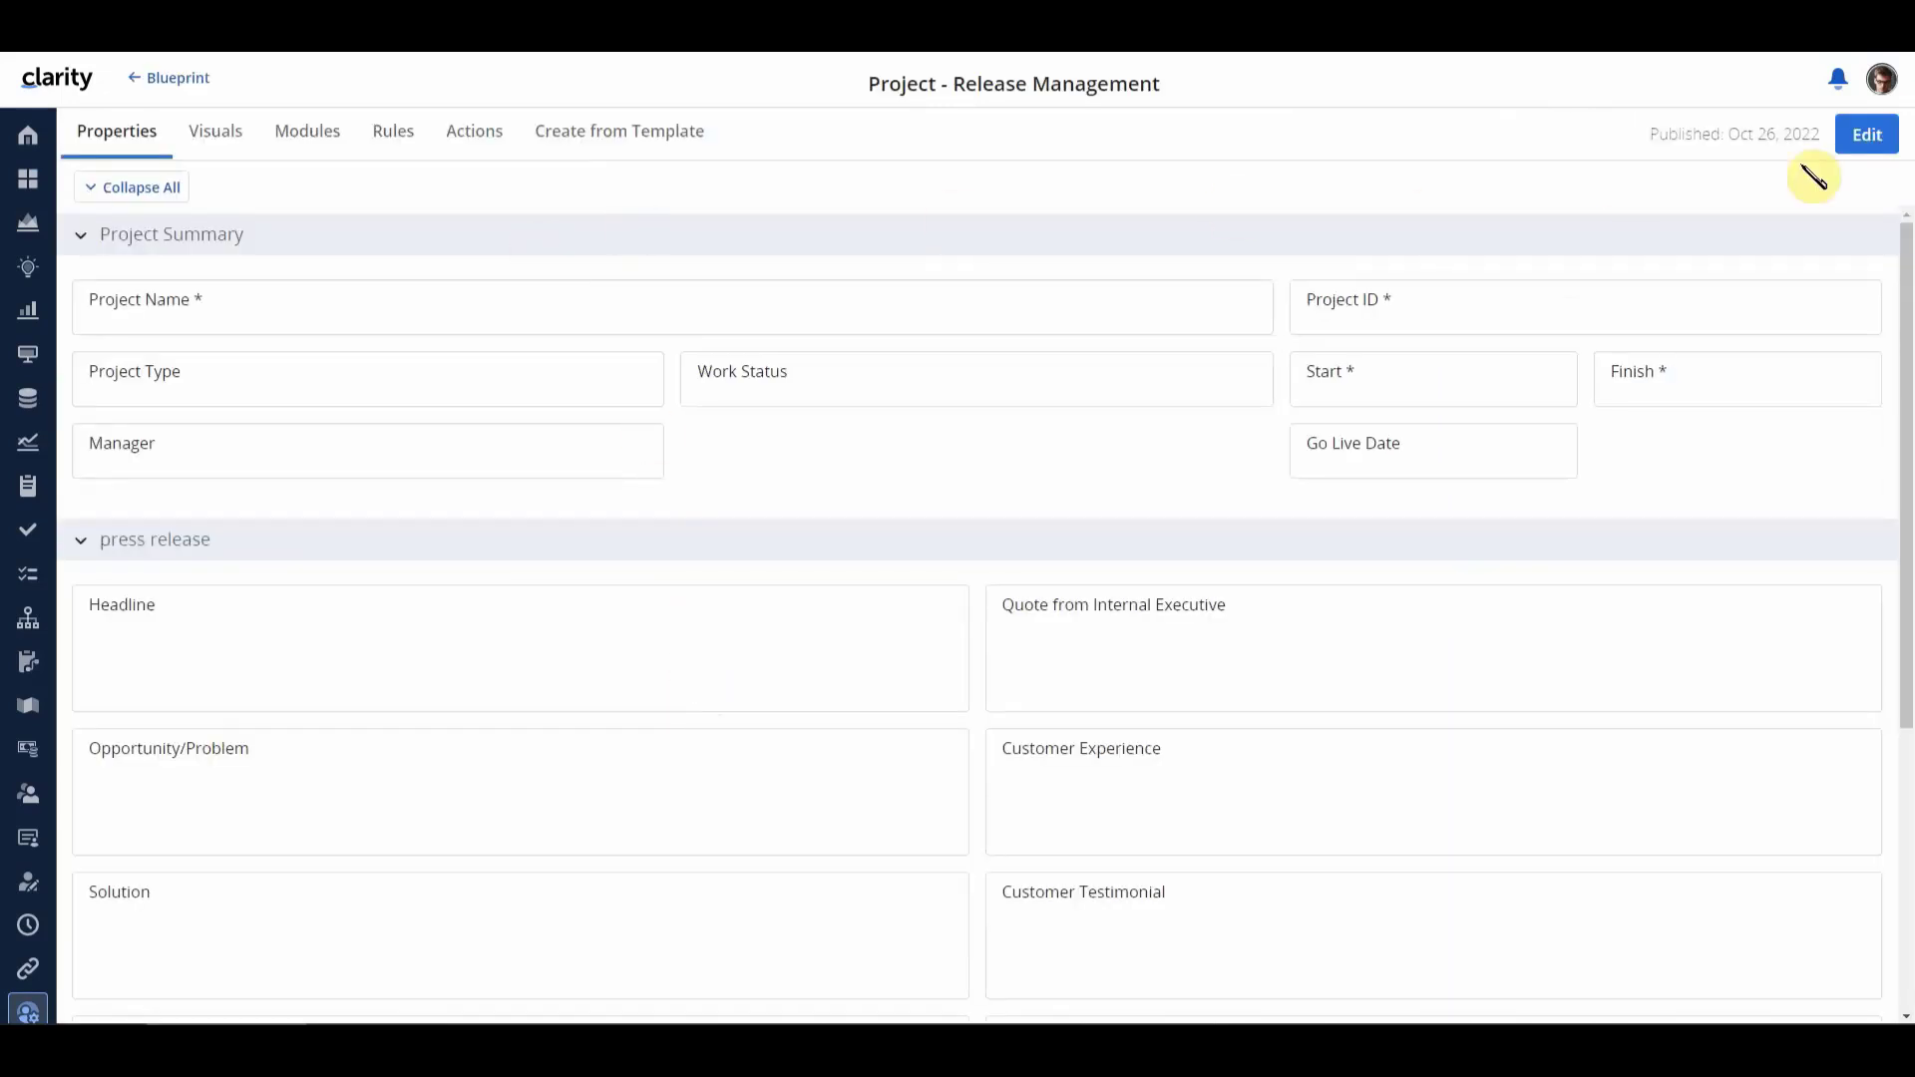
click(1862, 142)
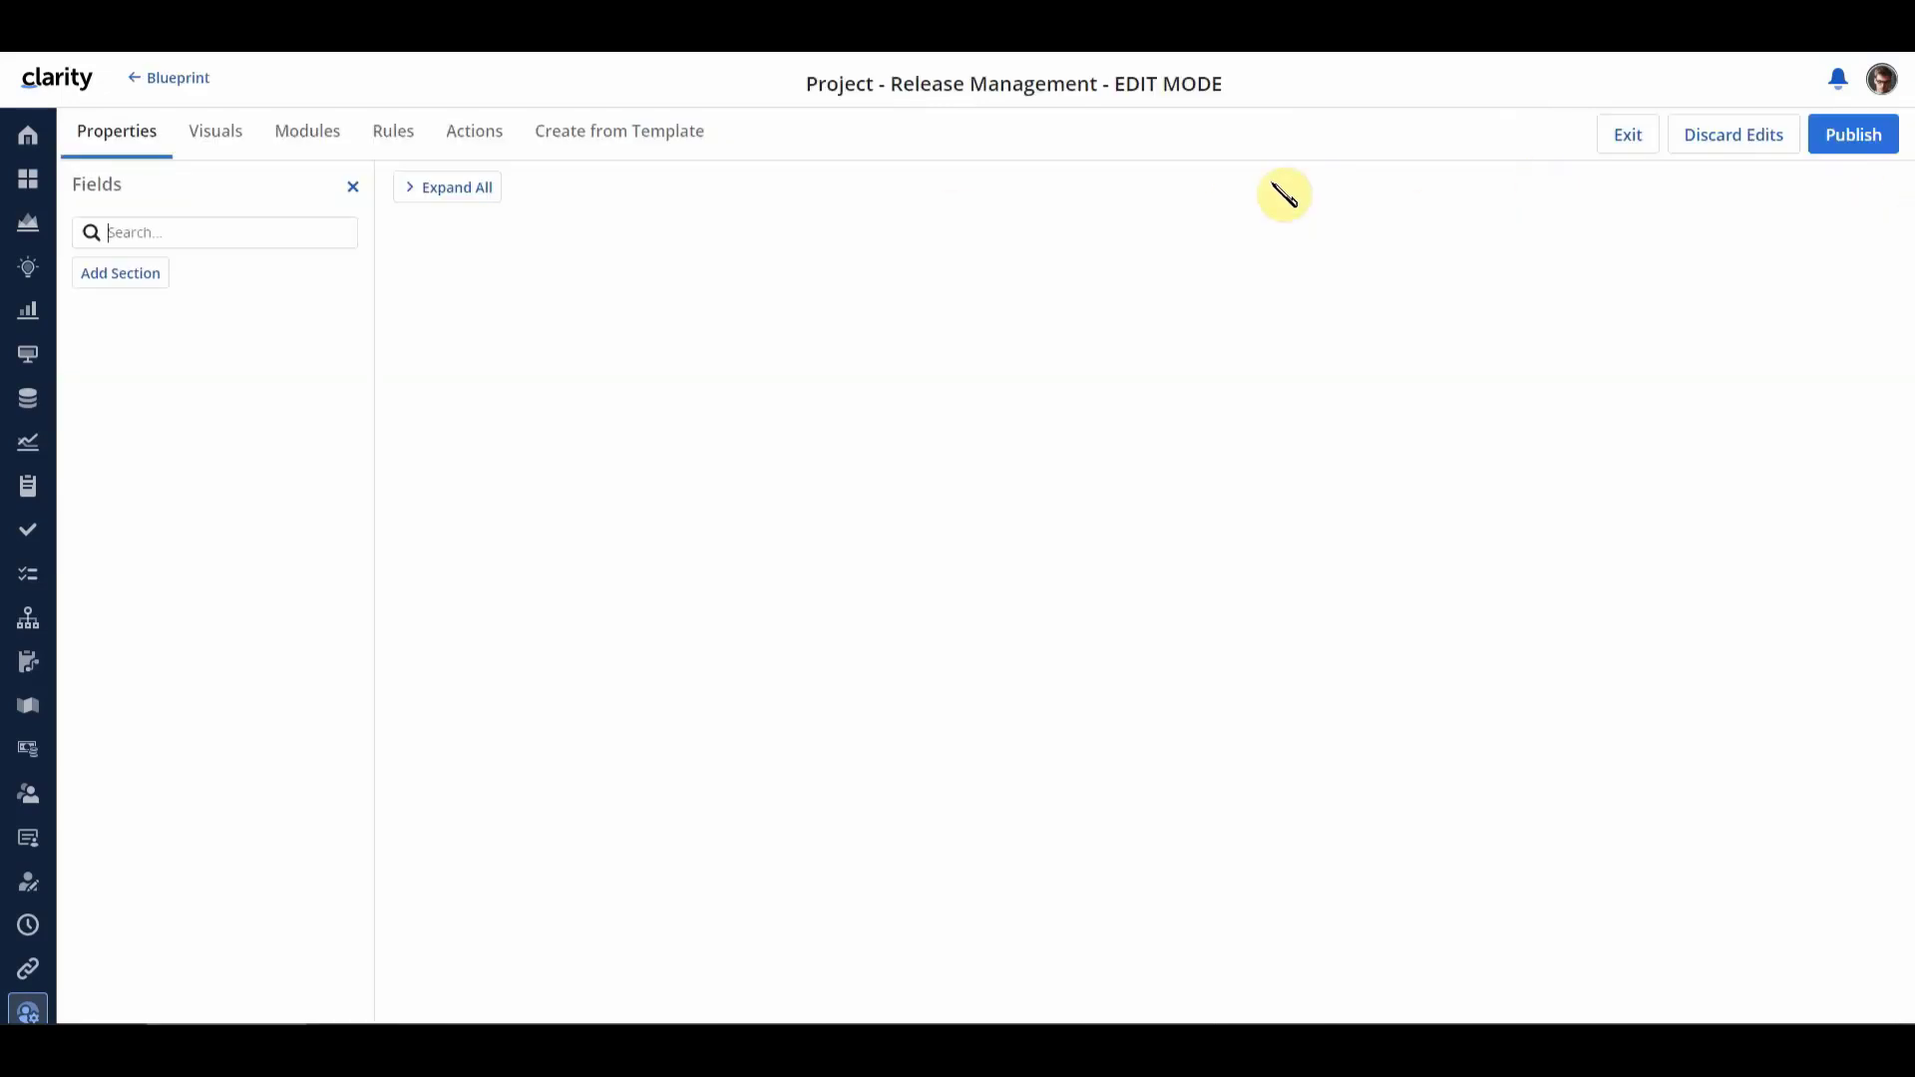
Step: Add a new canvas to the blueprint's modules and name it My Dashboard
click(308, 138)
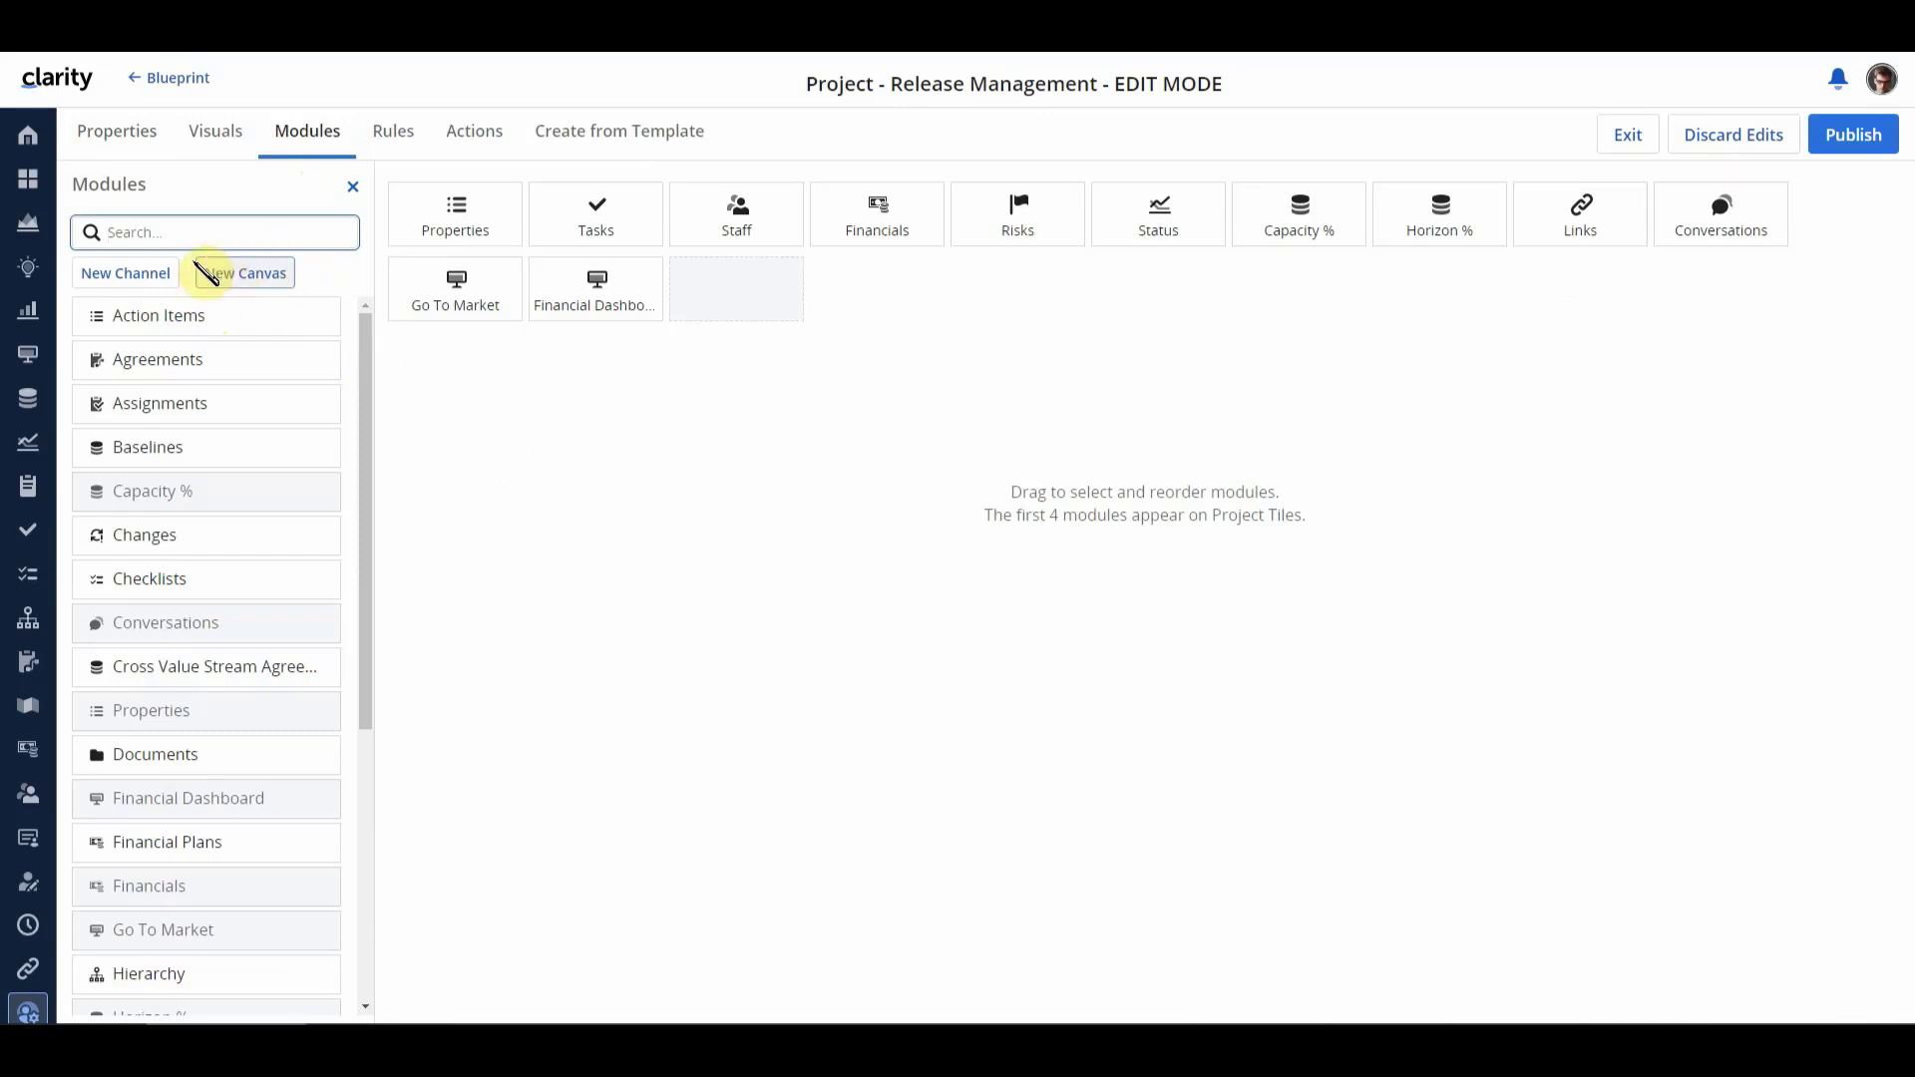
click(216, 234)
click(239, 276)
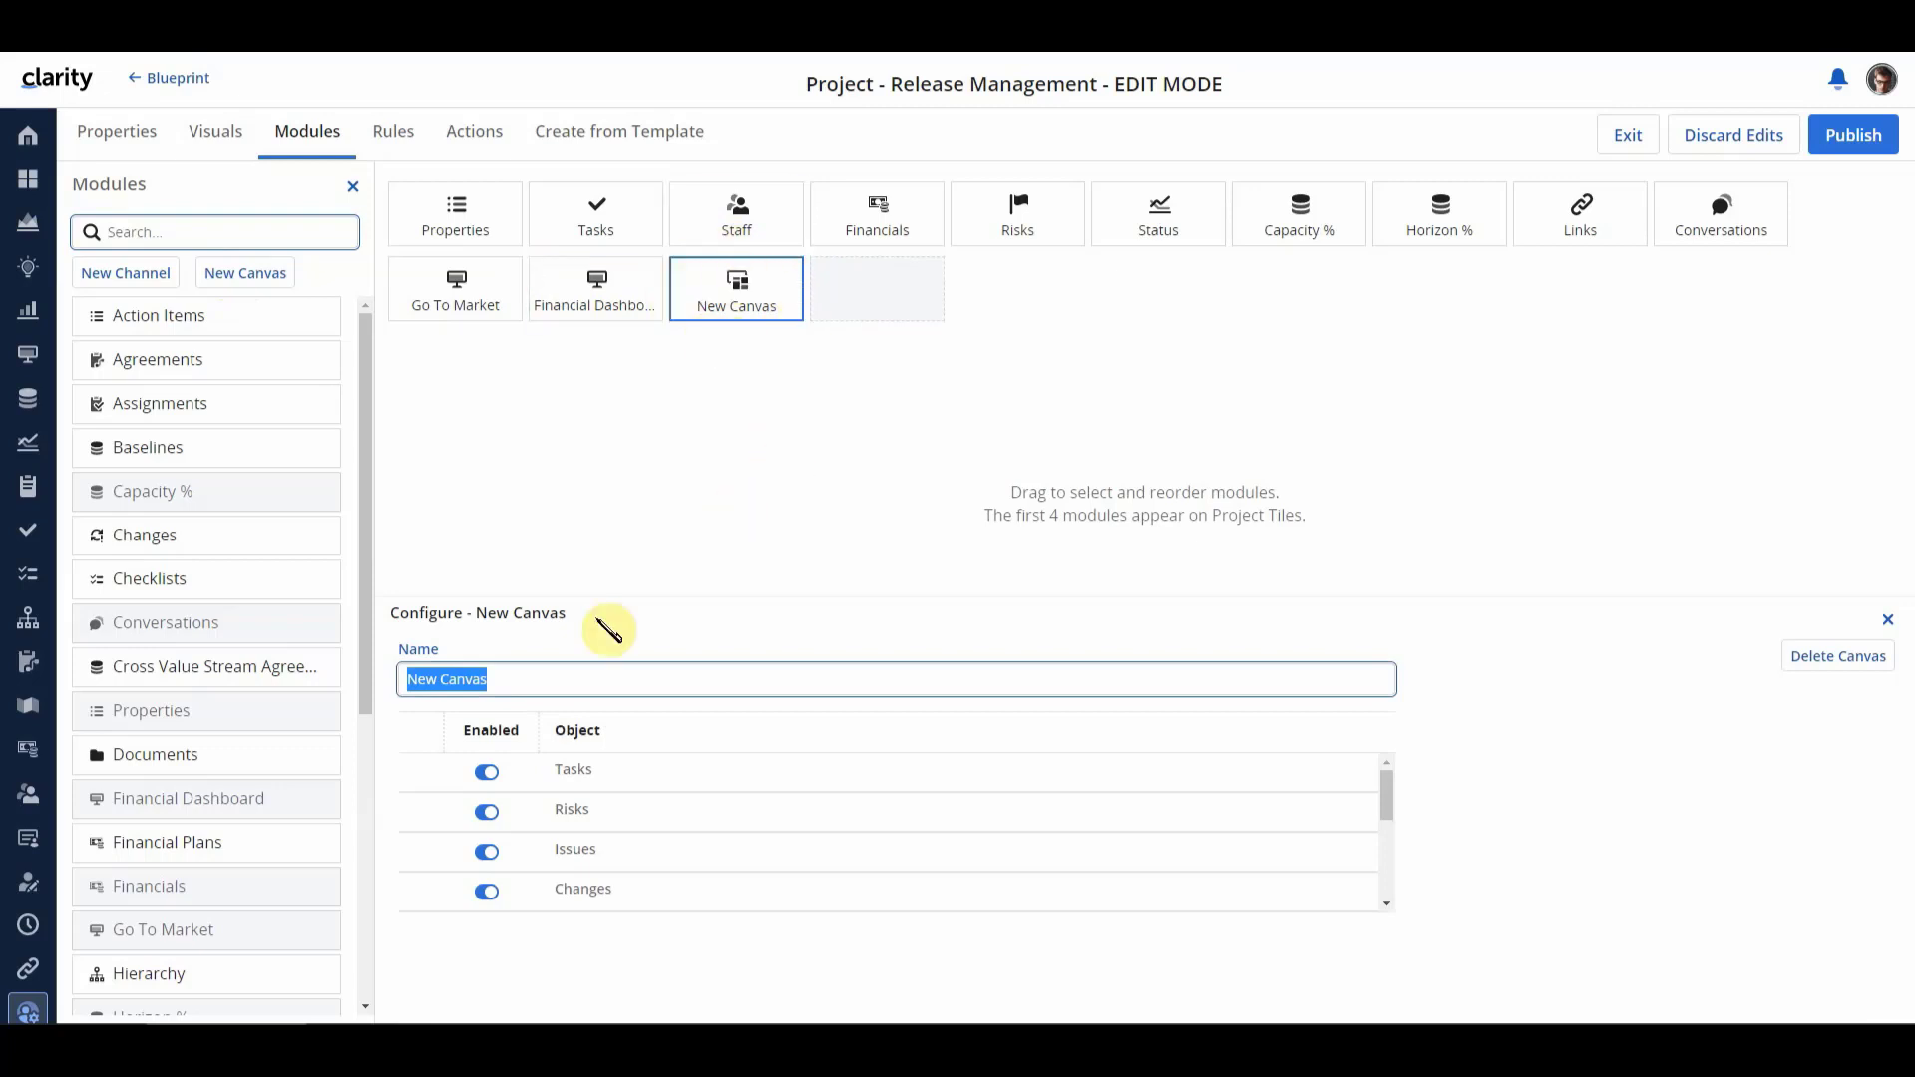
click(528, 678)
drag(529, 678, 415, 676)
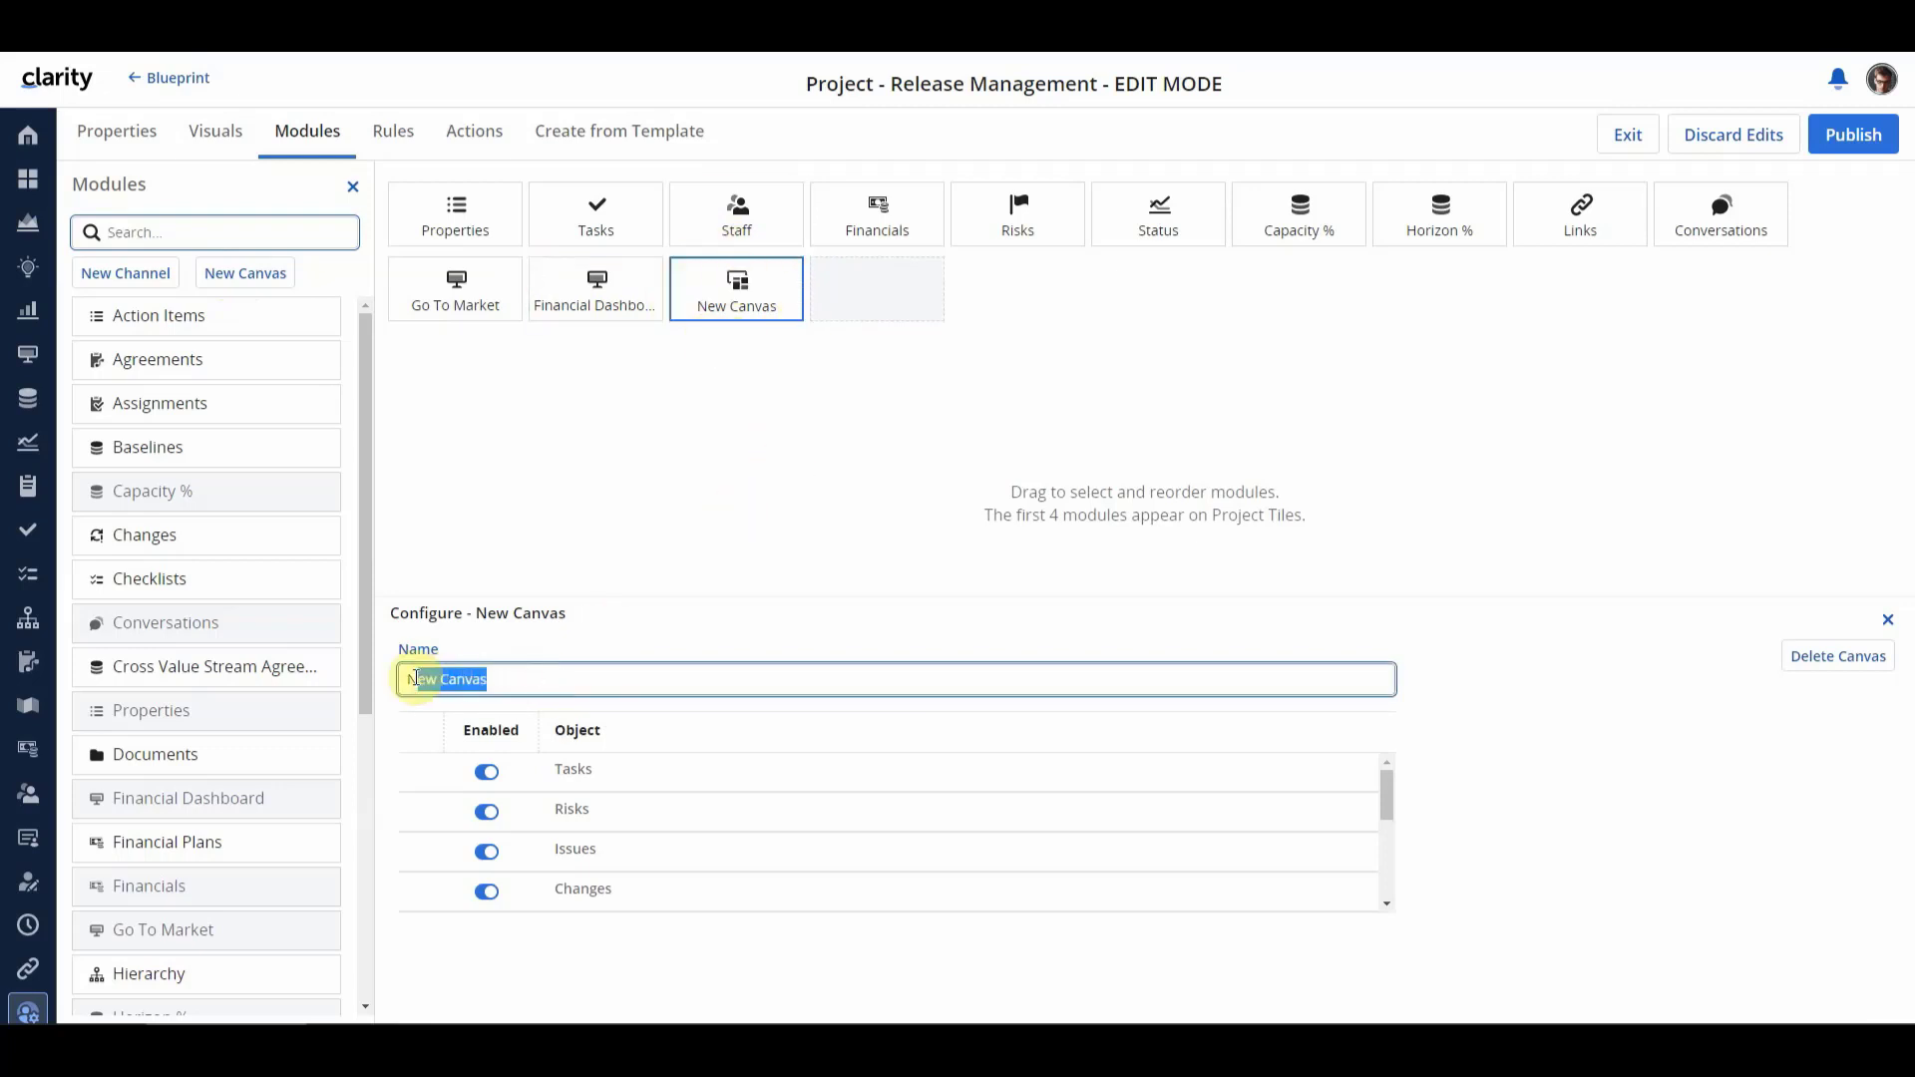
text(My Dashboard)
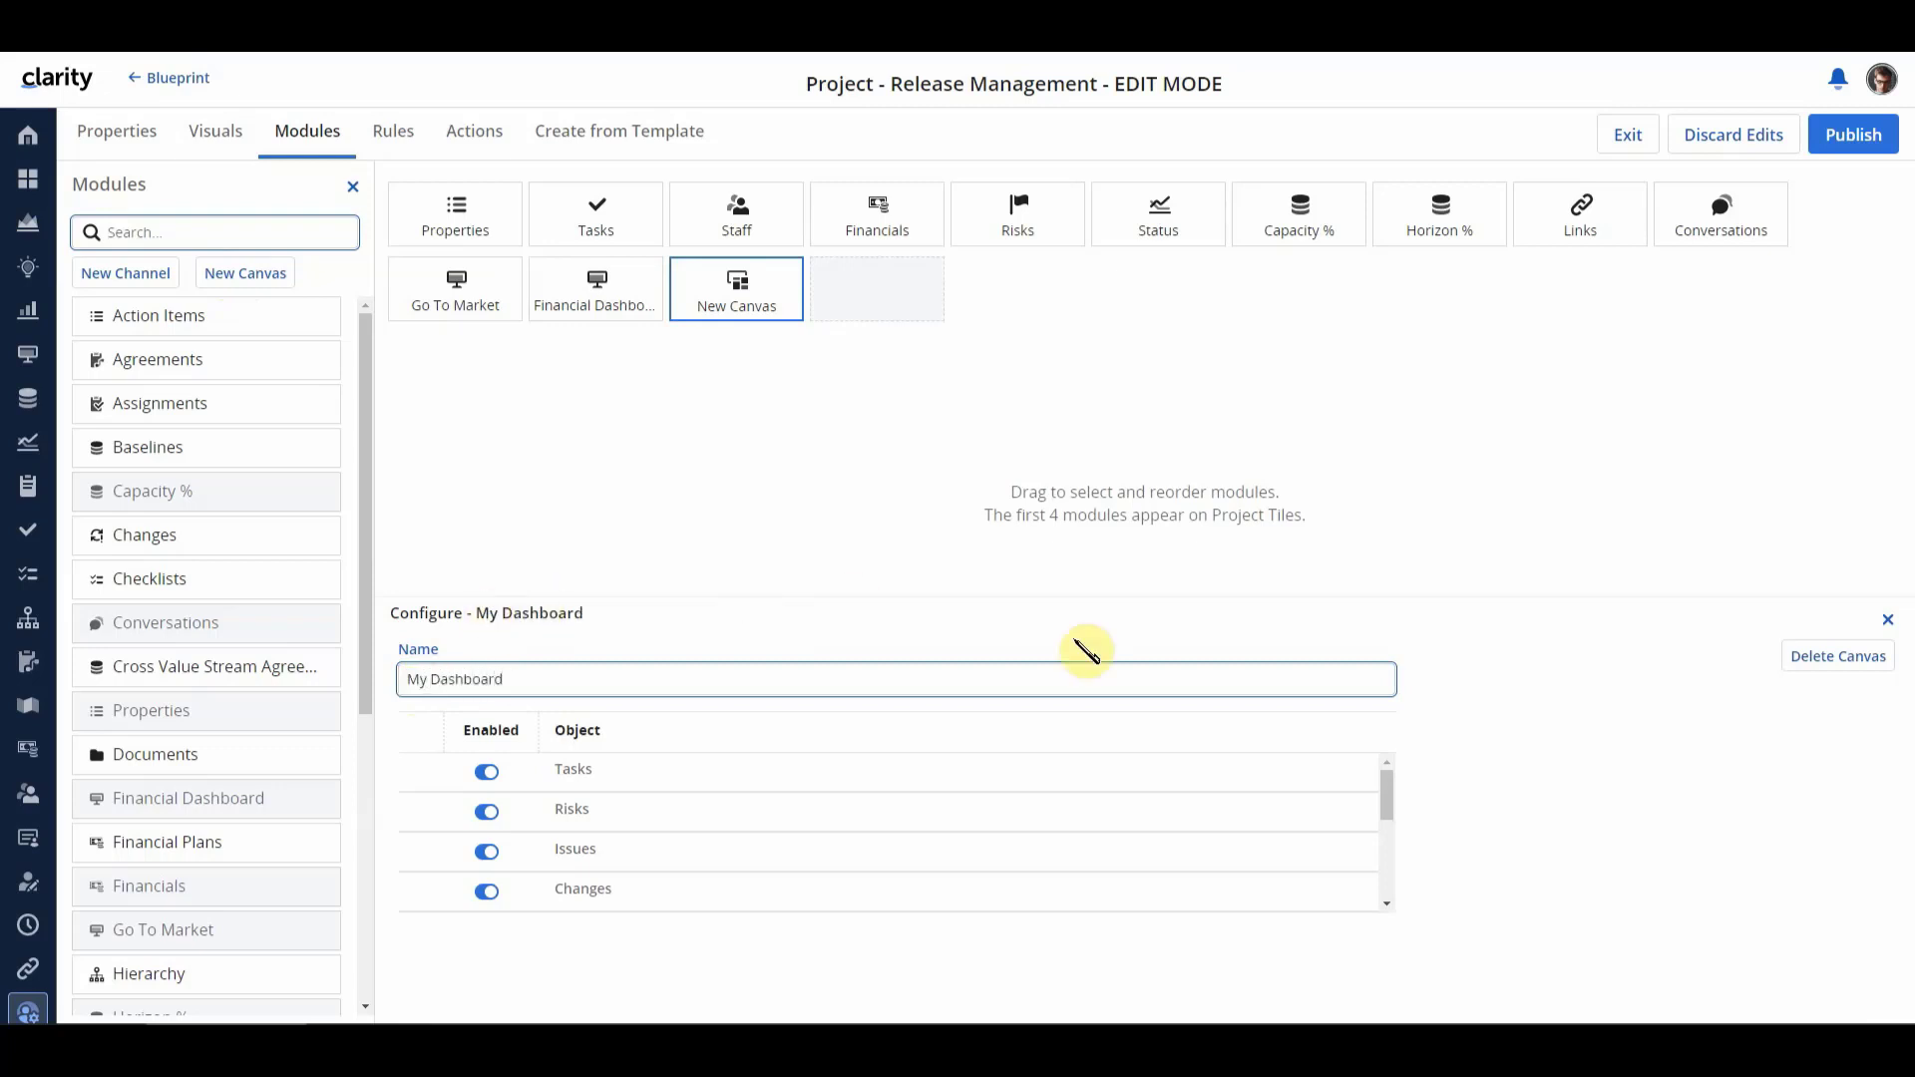
Step: Move the Strategy % object directly below Tasks in the My Dashboard canvas's object list
mouse_move(1388, 793)
mouse_down()
mouse_move(1386, 840)
mouse_move(1393, 801)
mouse_up()
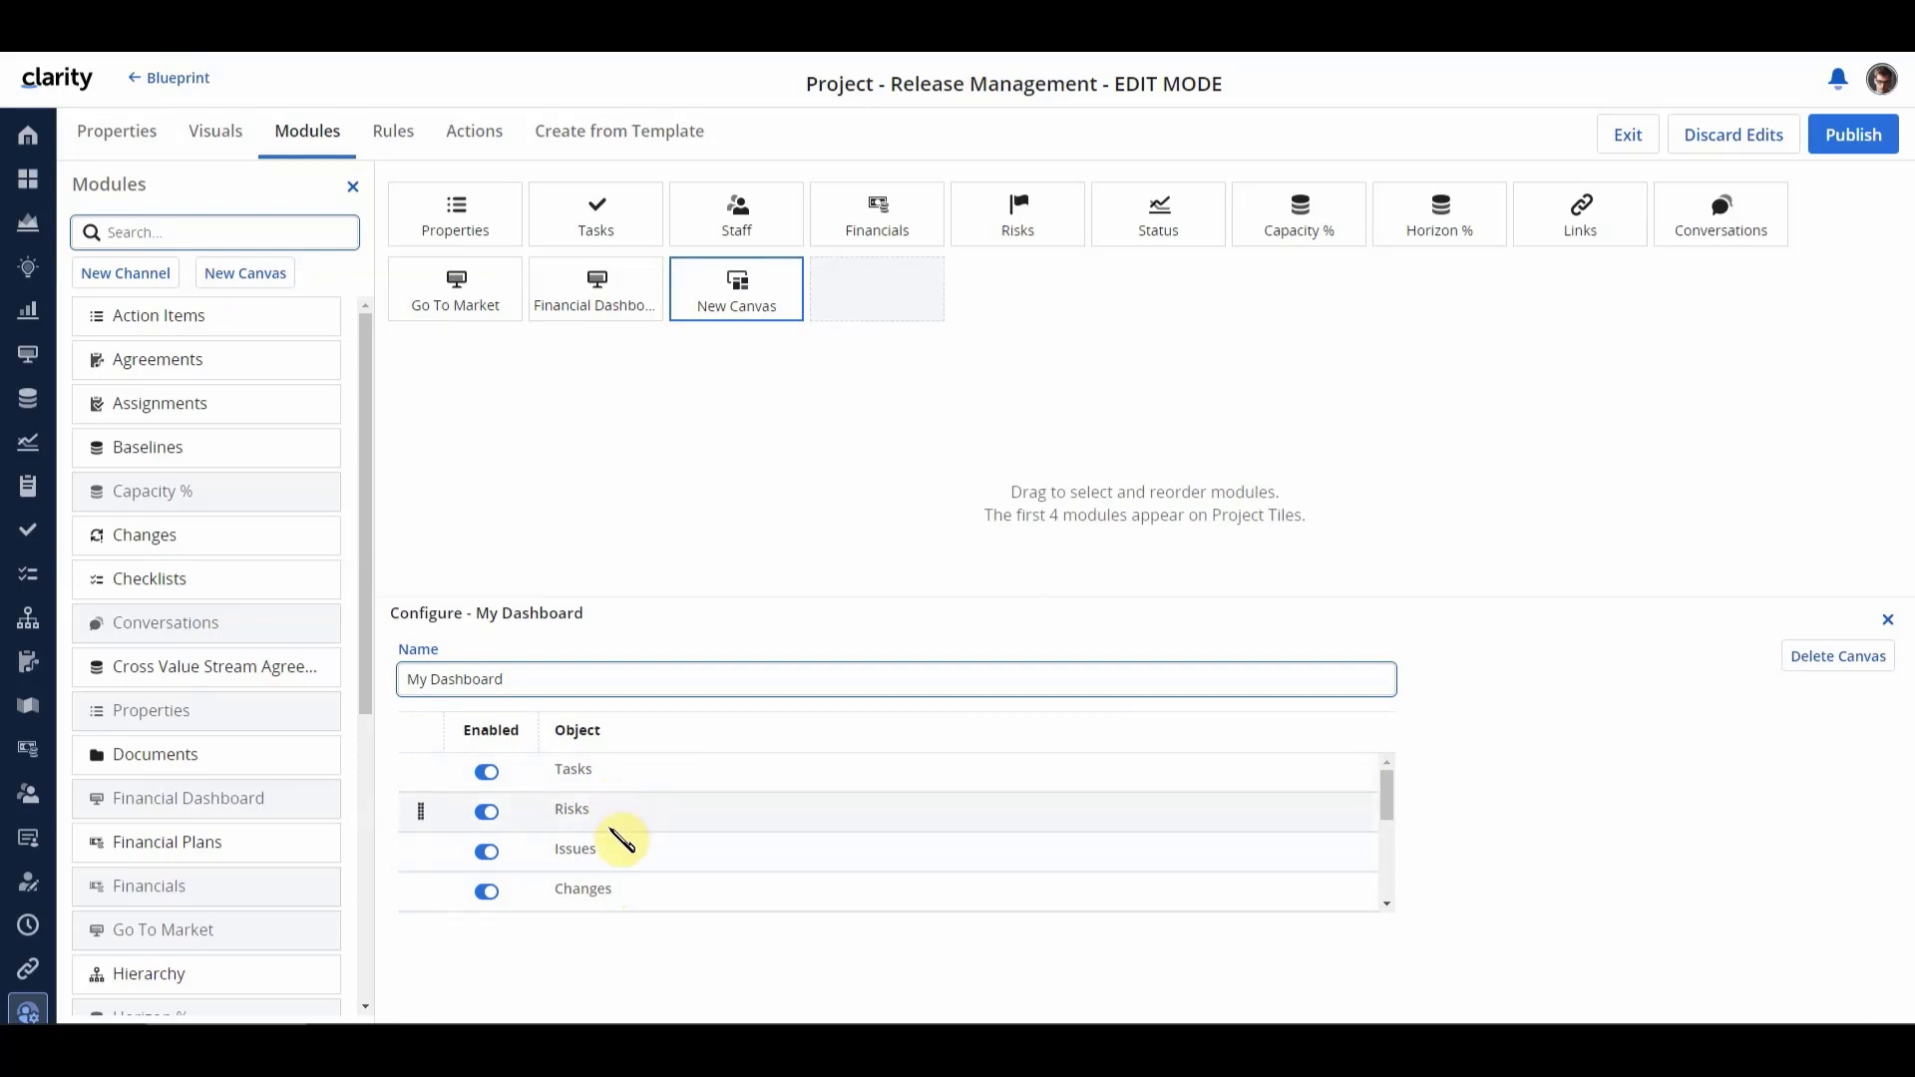
scroll(827, 883, down, 1)
scroll(827, 883, down, 2)
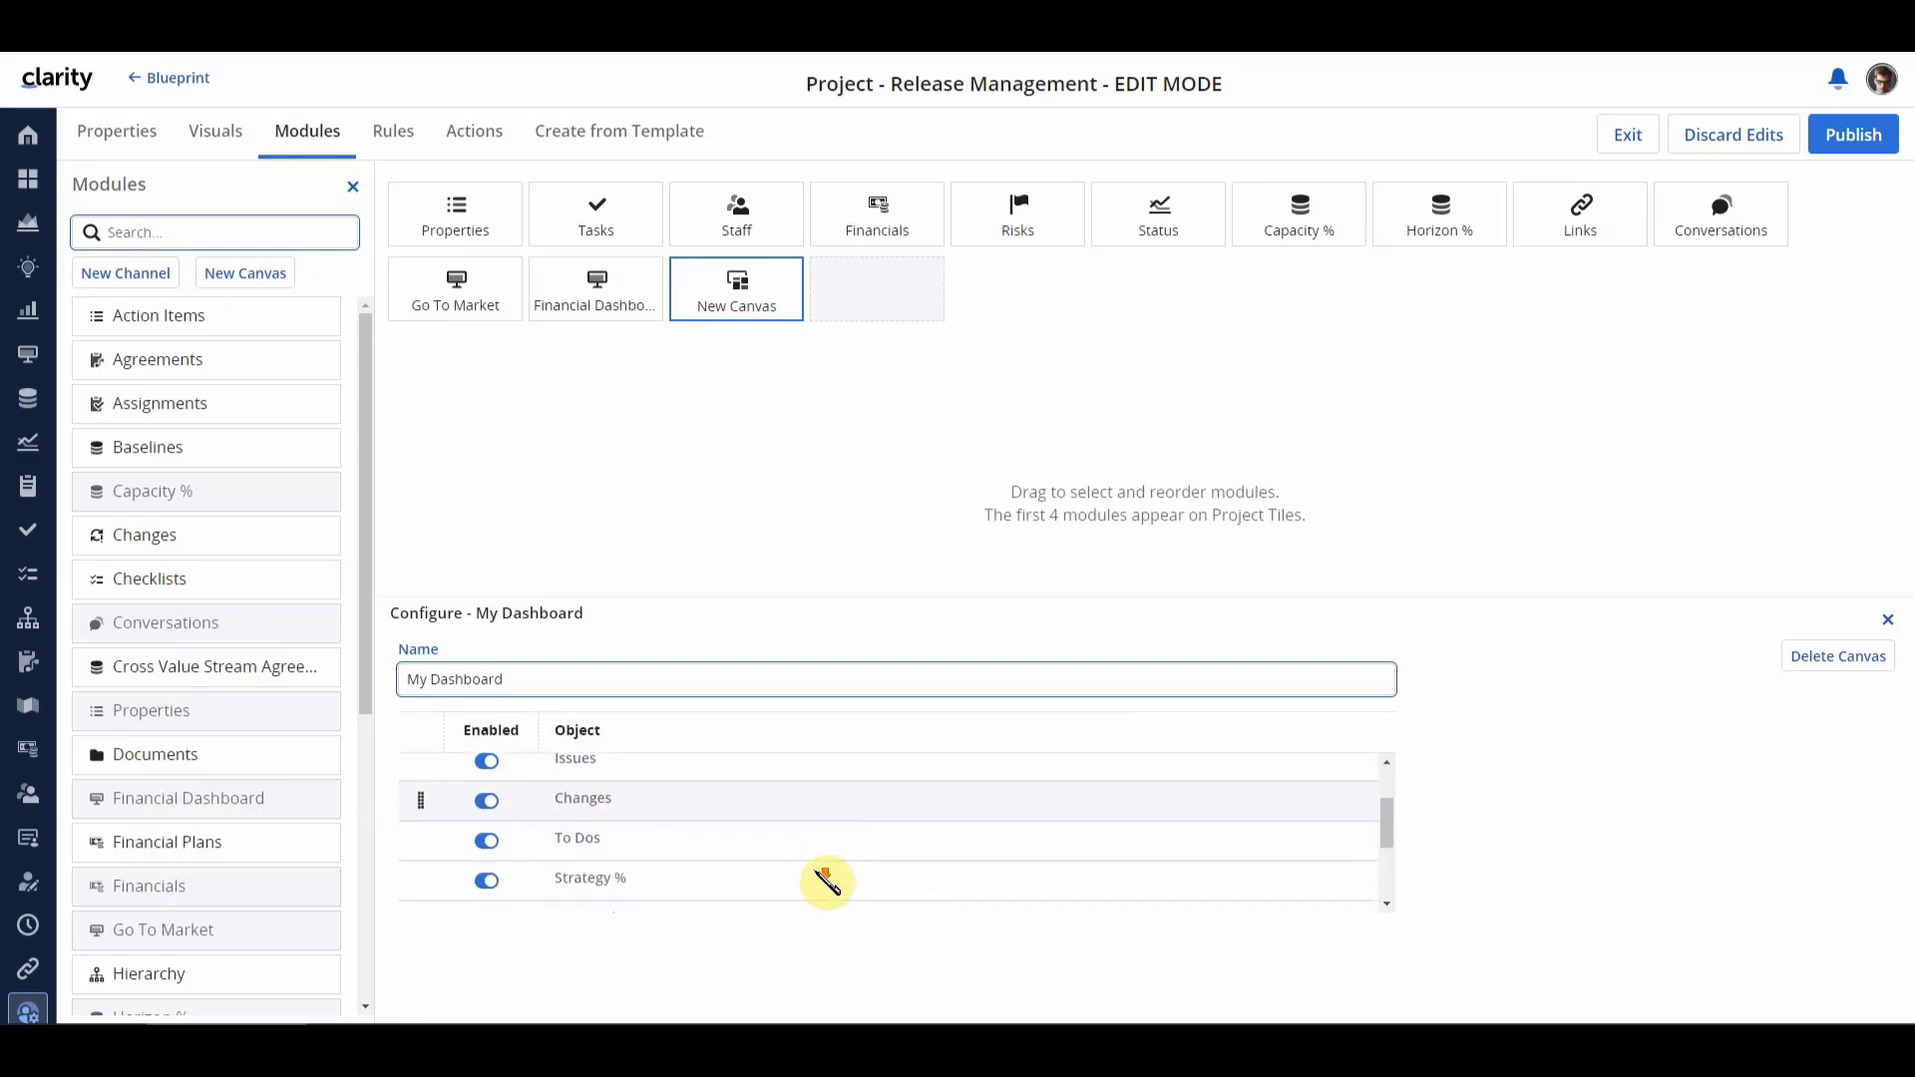
scroll(709, 859, down, 1)
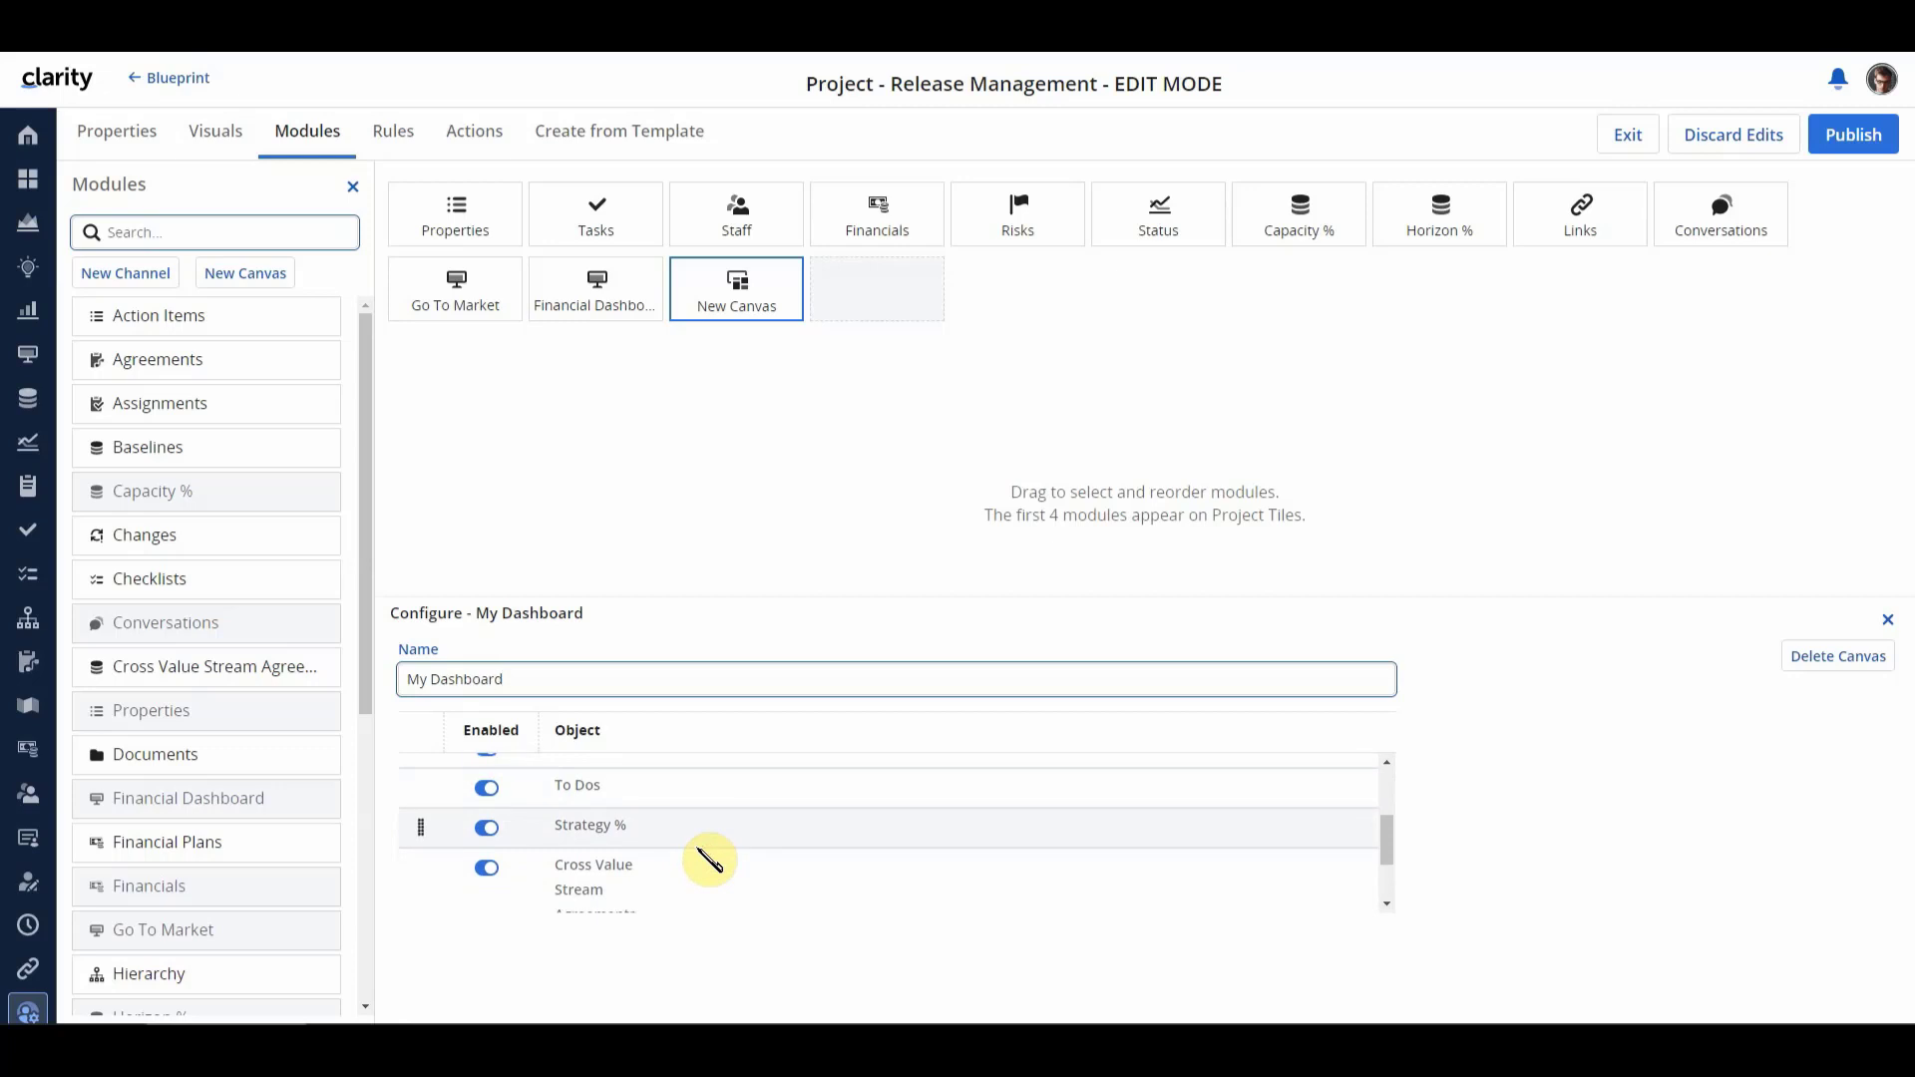
scroll(666, 840, down, 1)
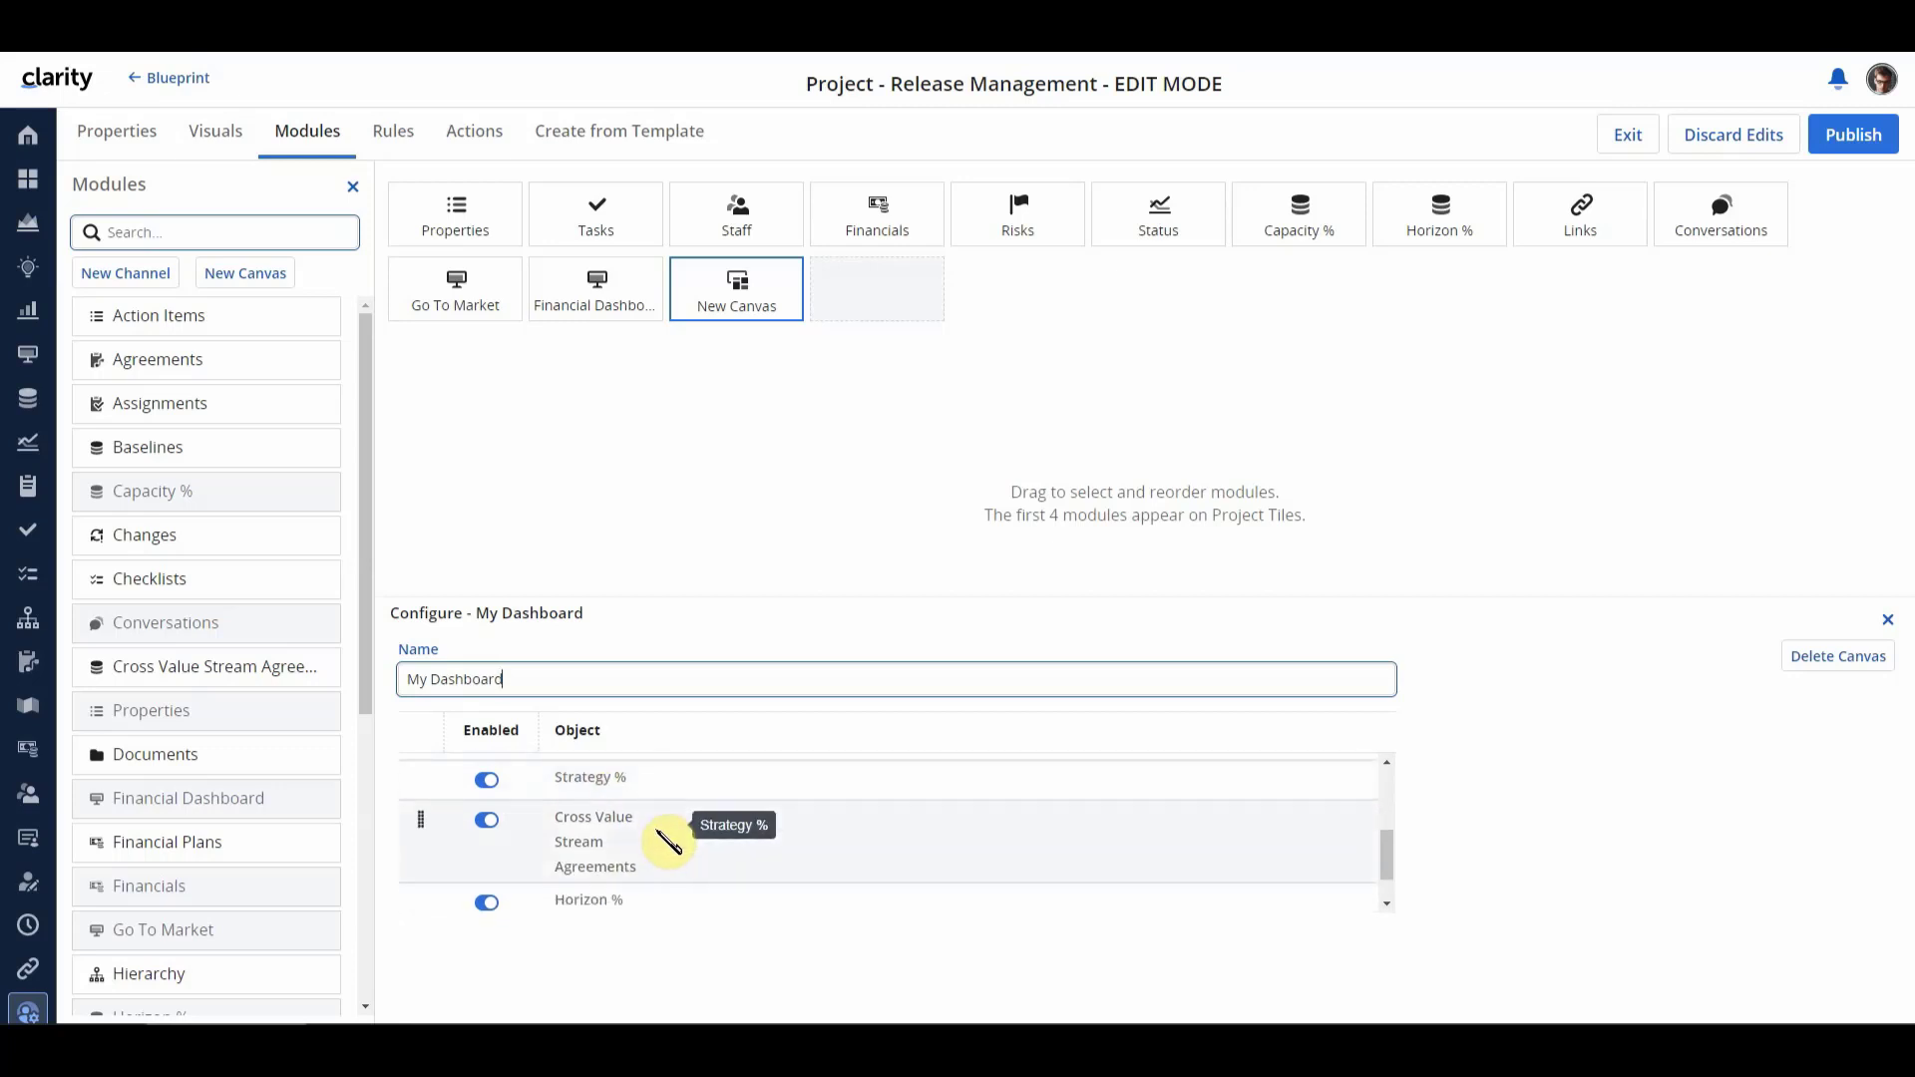
scroll(668, 845, down, 1)
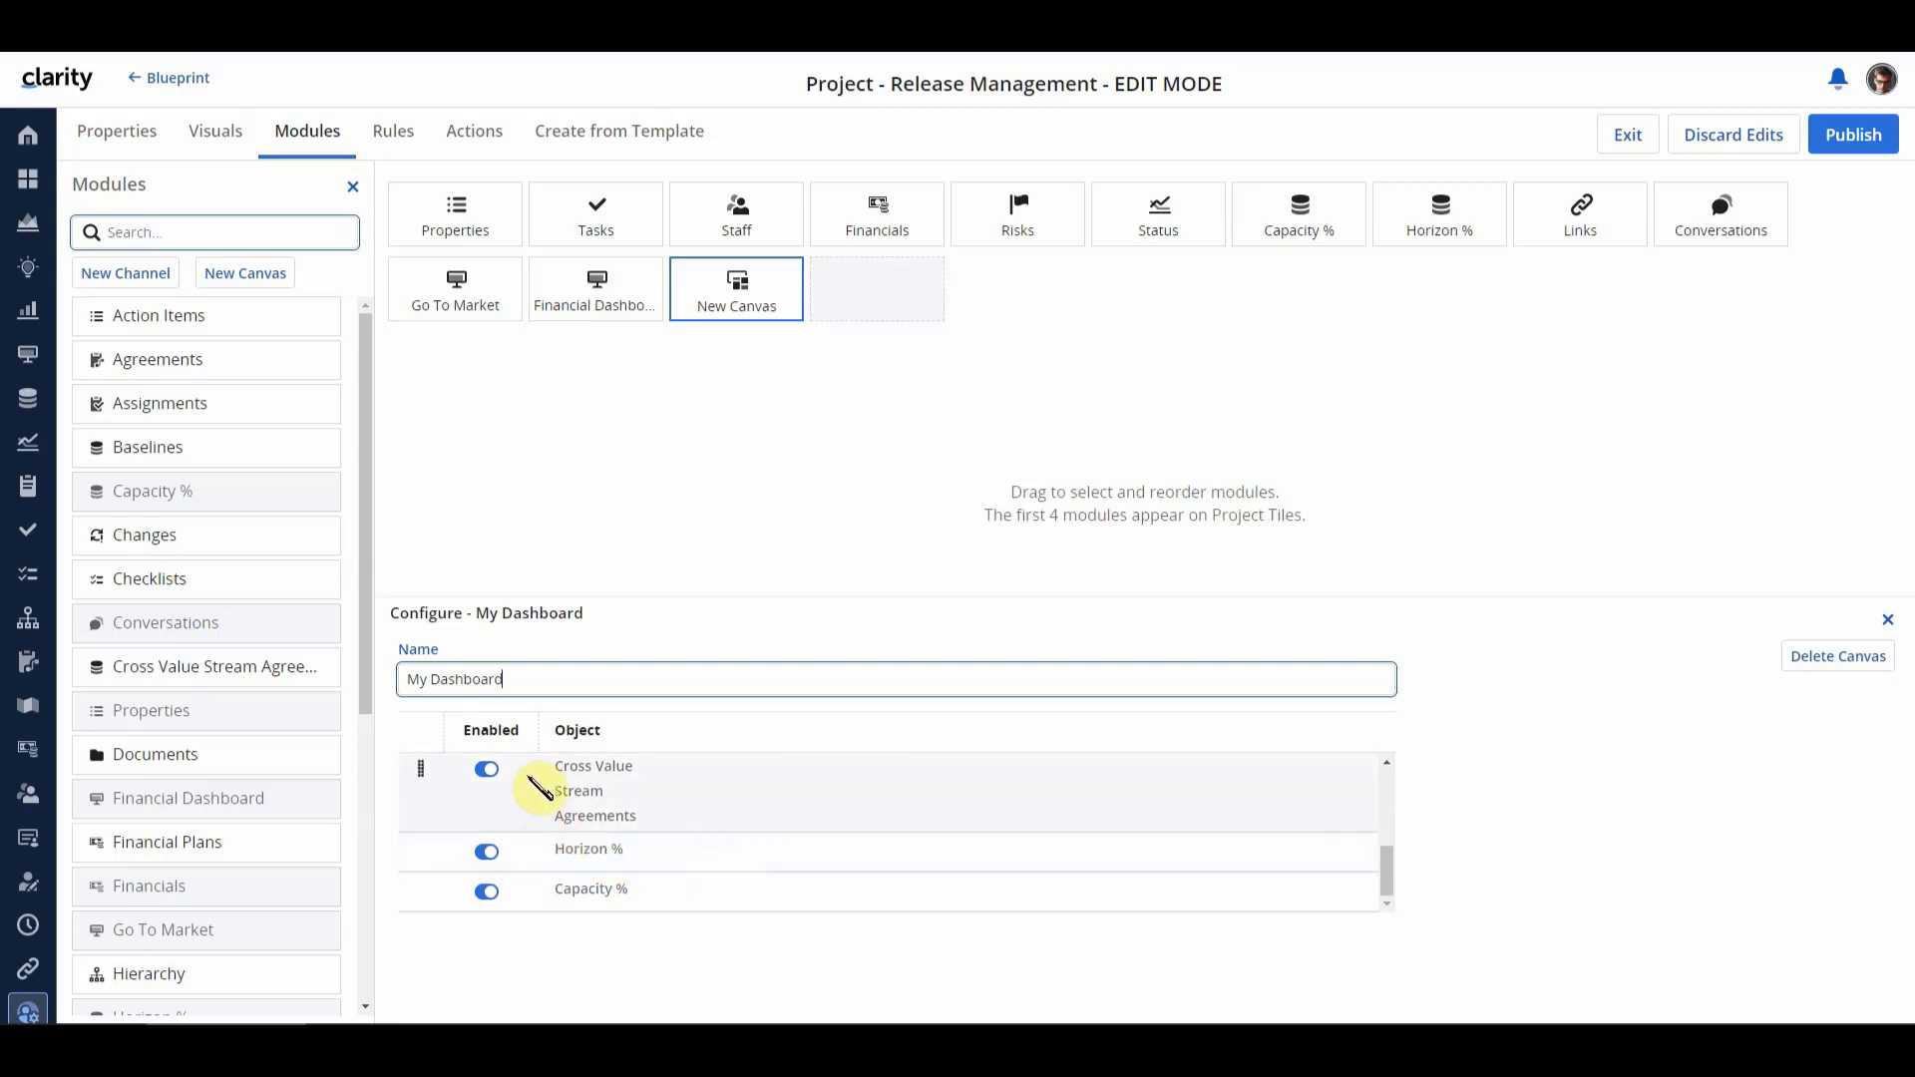
scroll(721, 887, up, 10)
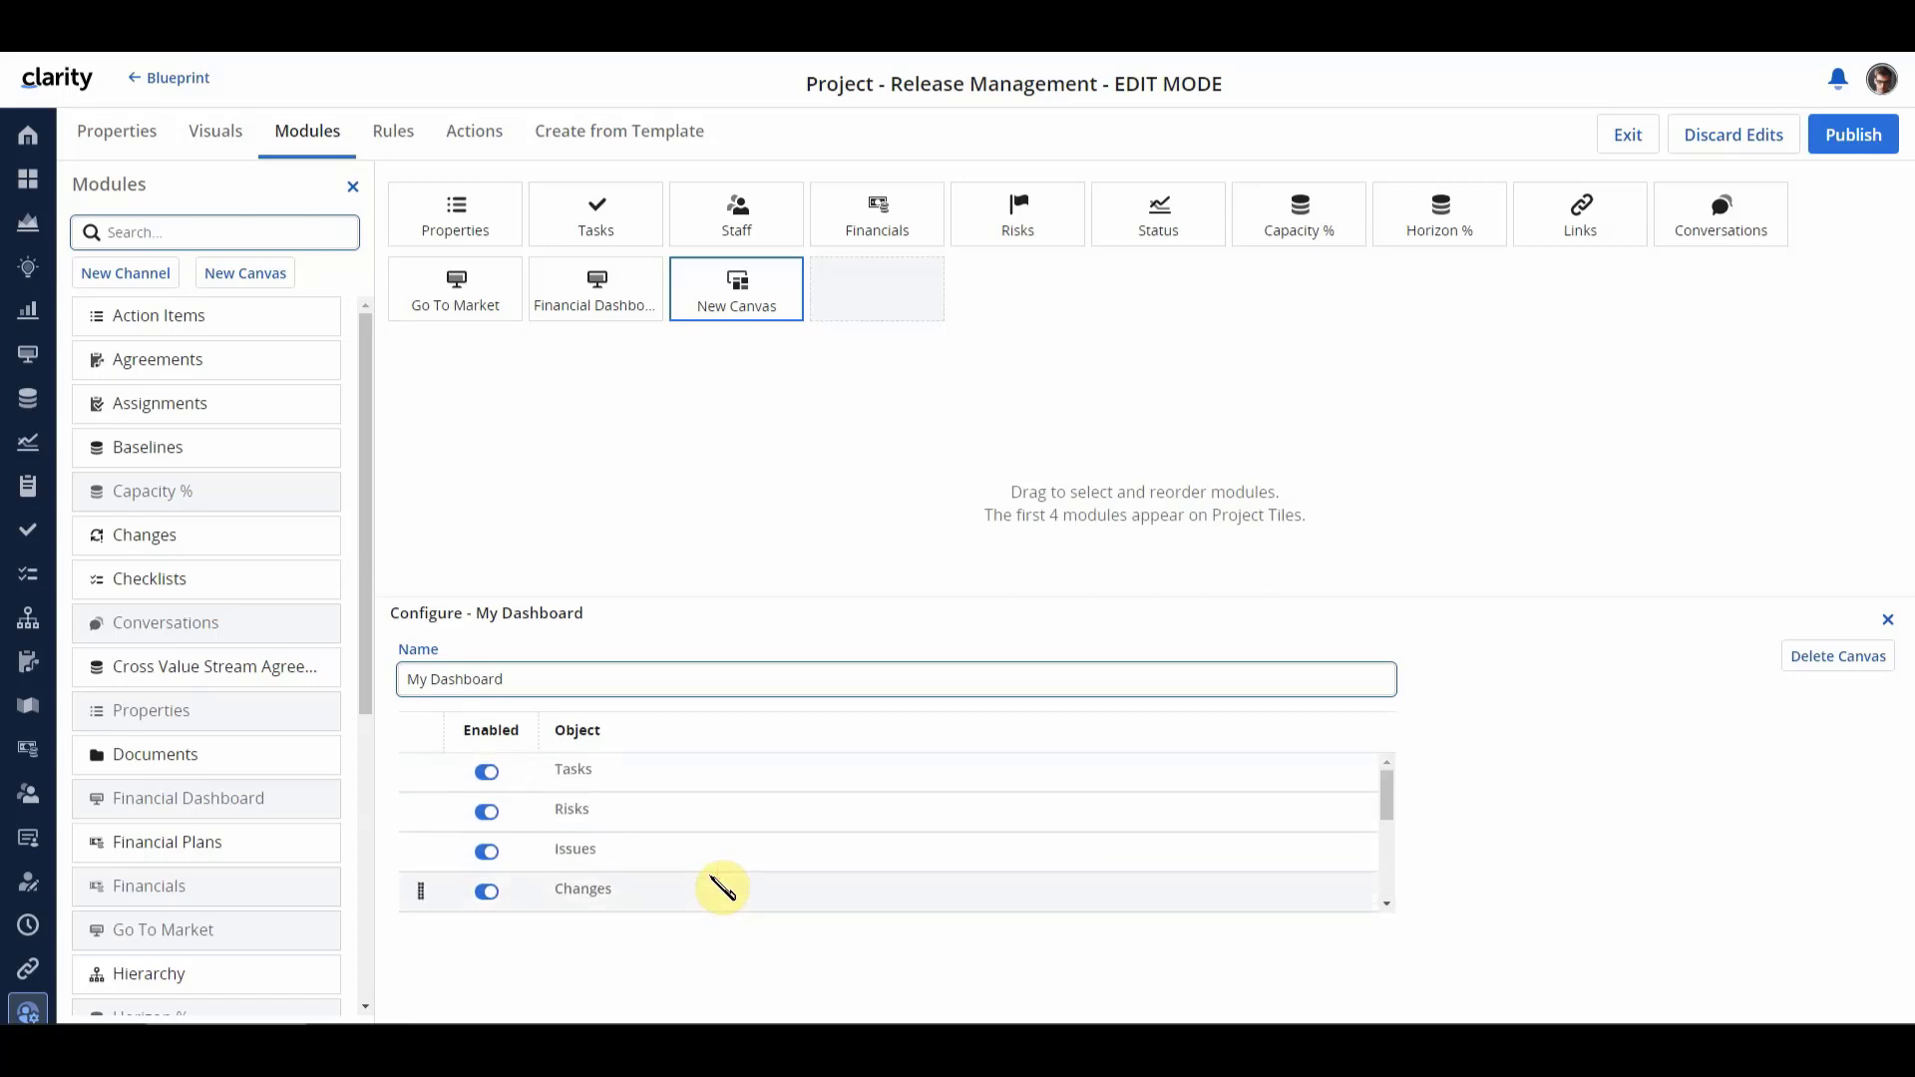
scroll(738, 860, down, 1)
scroll(739, 860, down, 3)
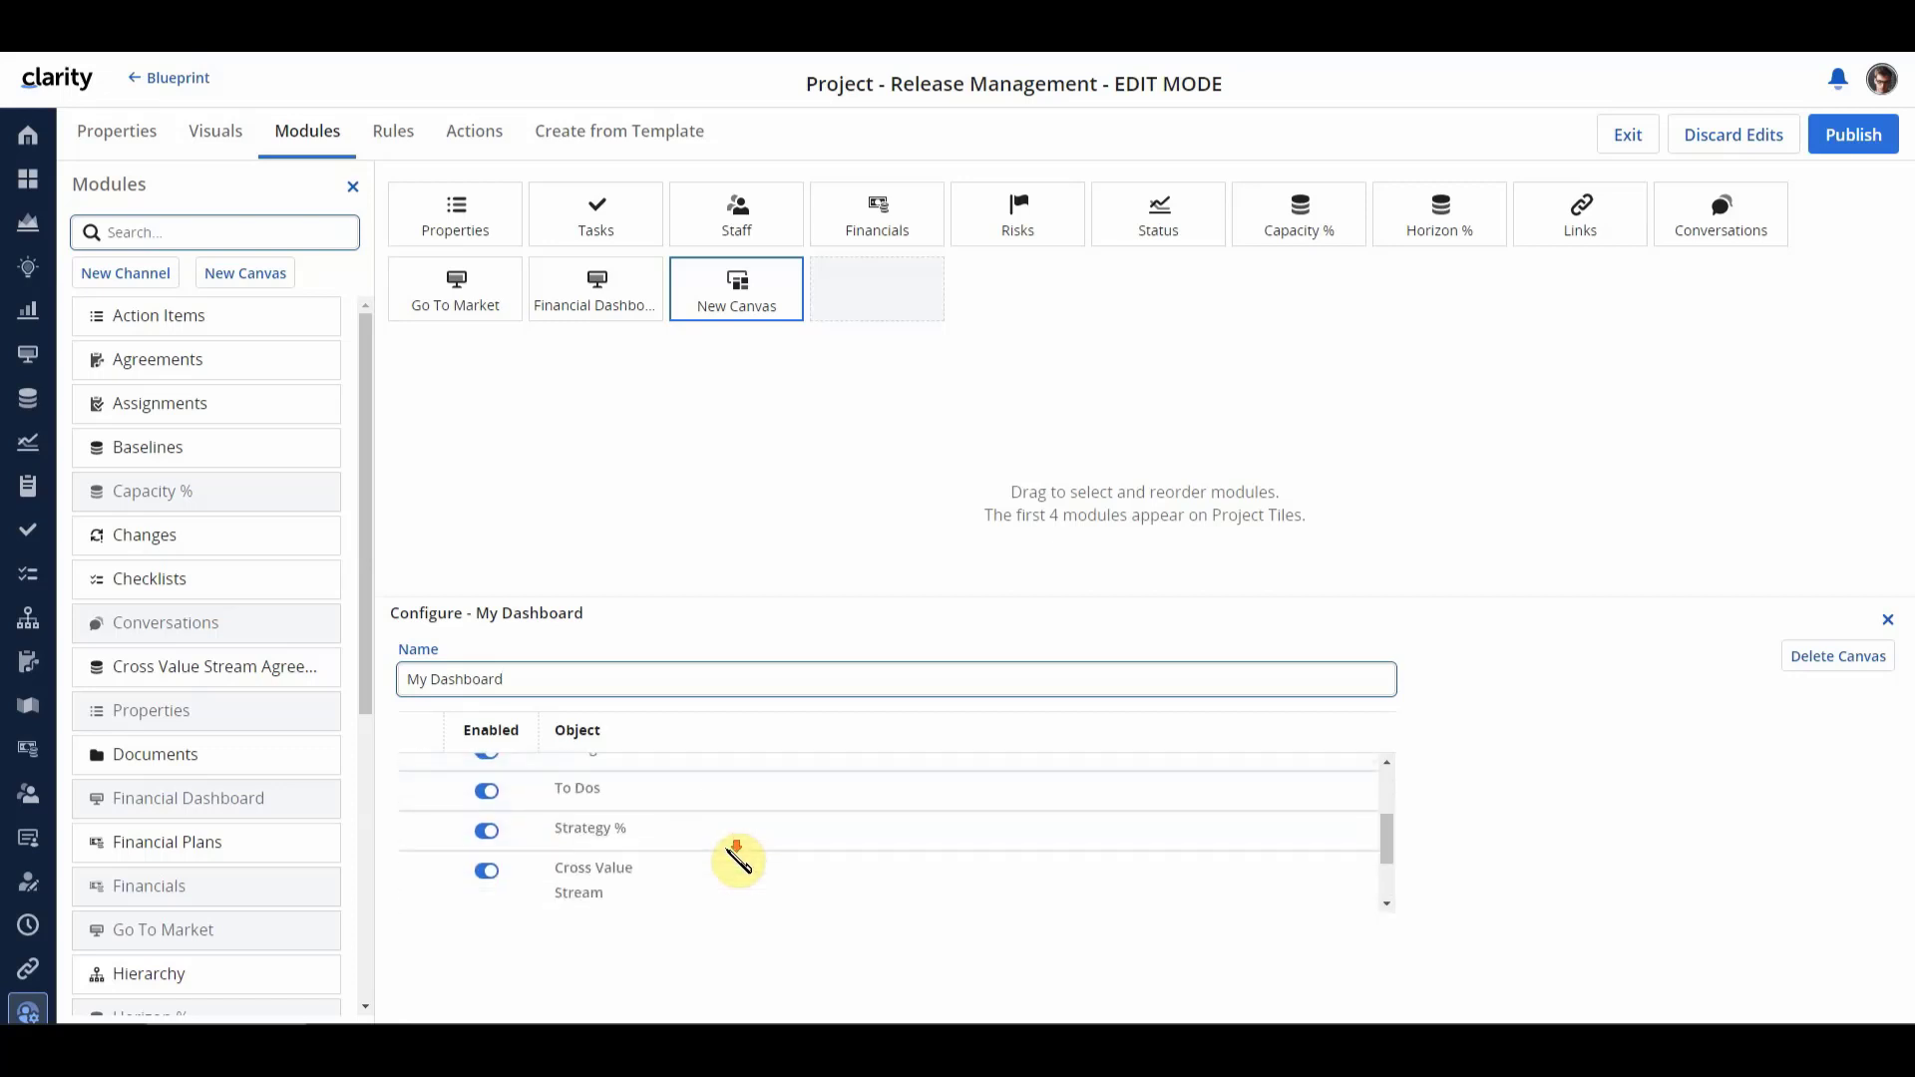
mouse_move(431, 836)
mouse_down()
mouse_move(445, 773)
mouse_move(446, 810)
mouse_up()
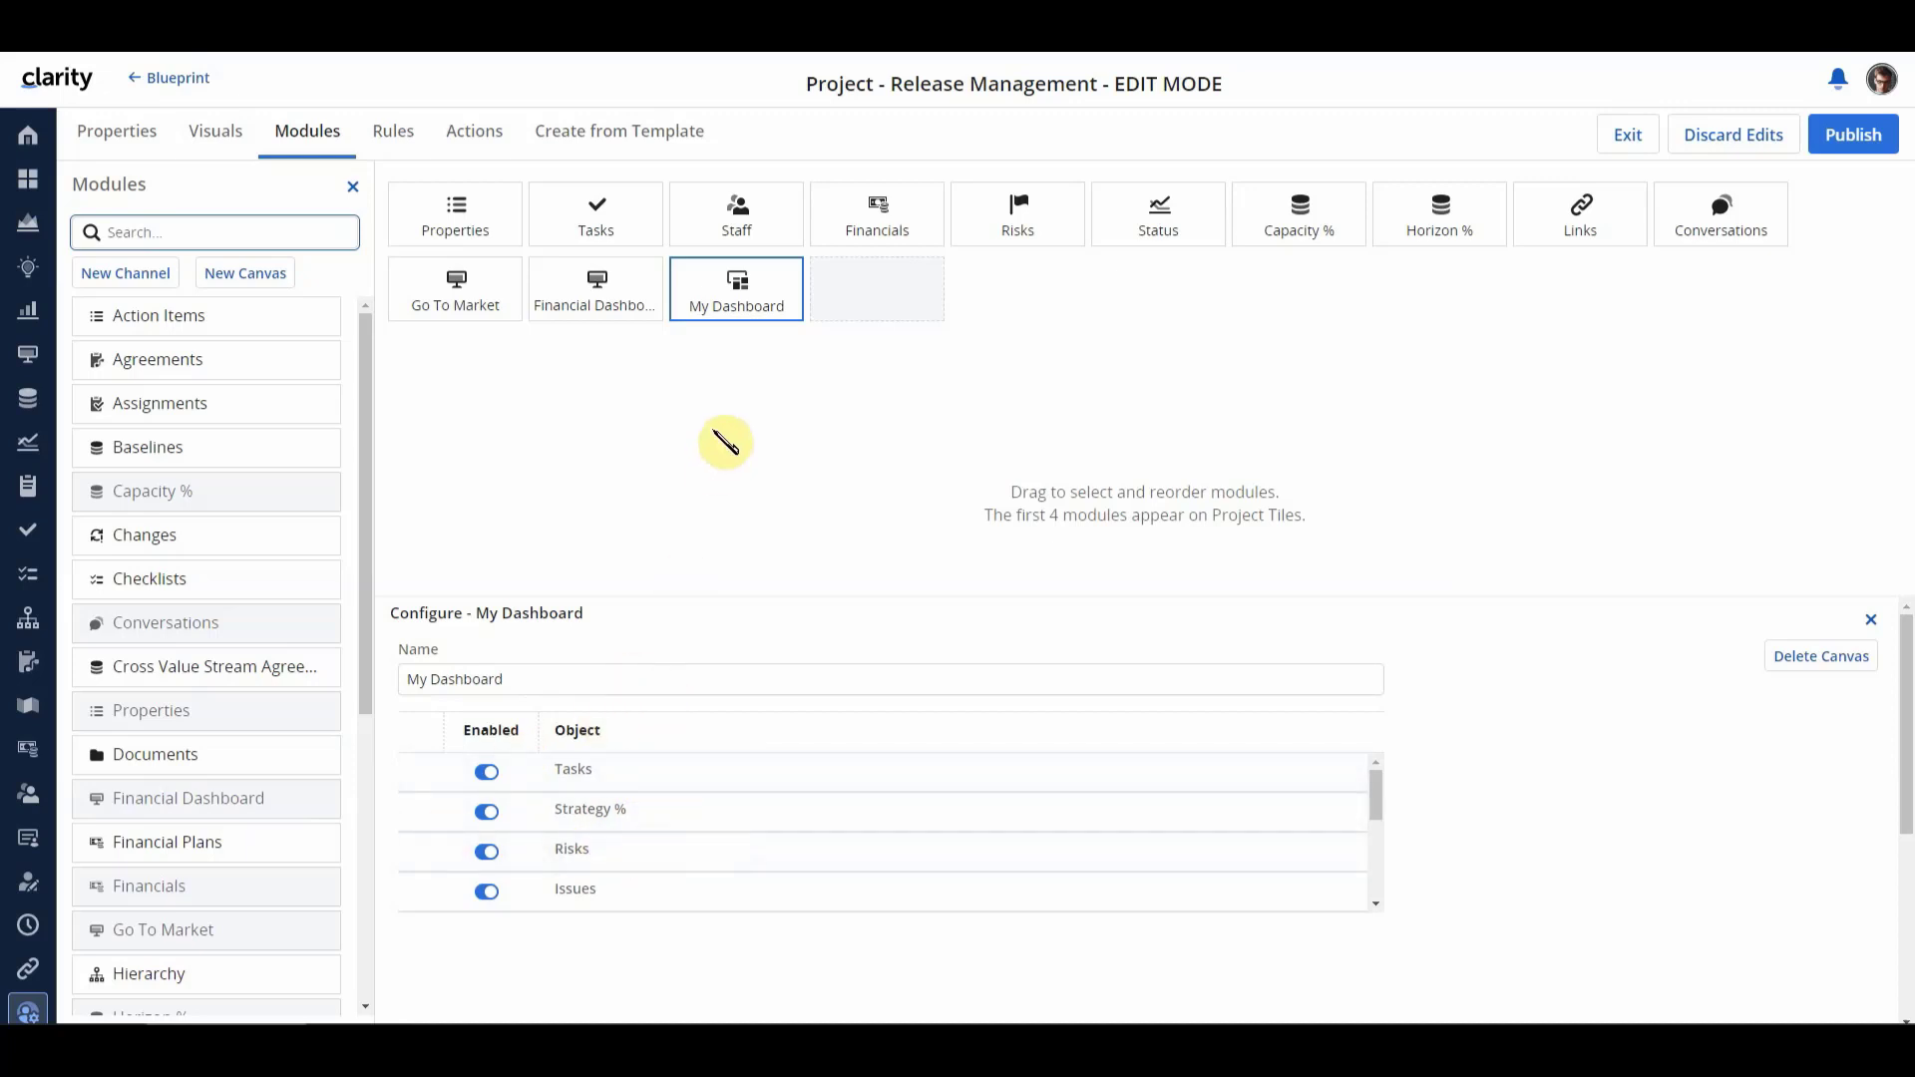
Step: Place the My Dashboard module directly after Properties and publish the blueprint
drag(735, 299, 560, 236)
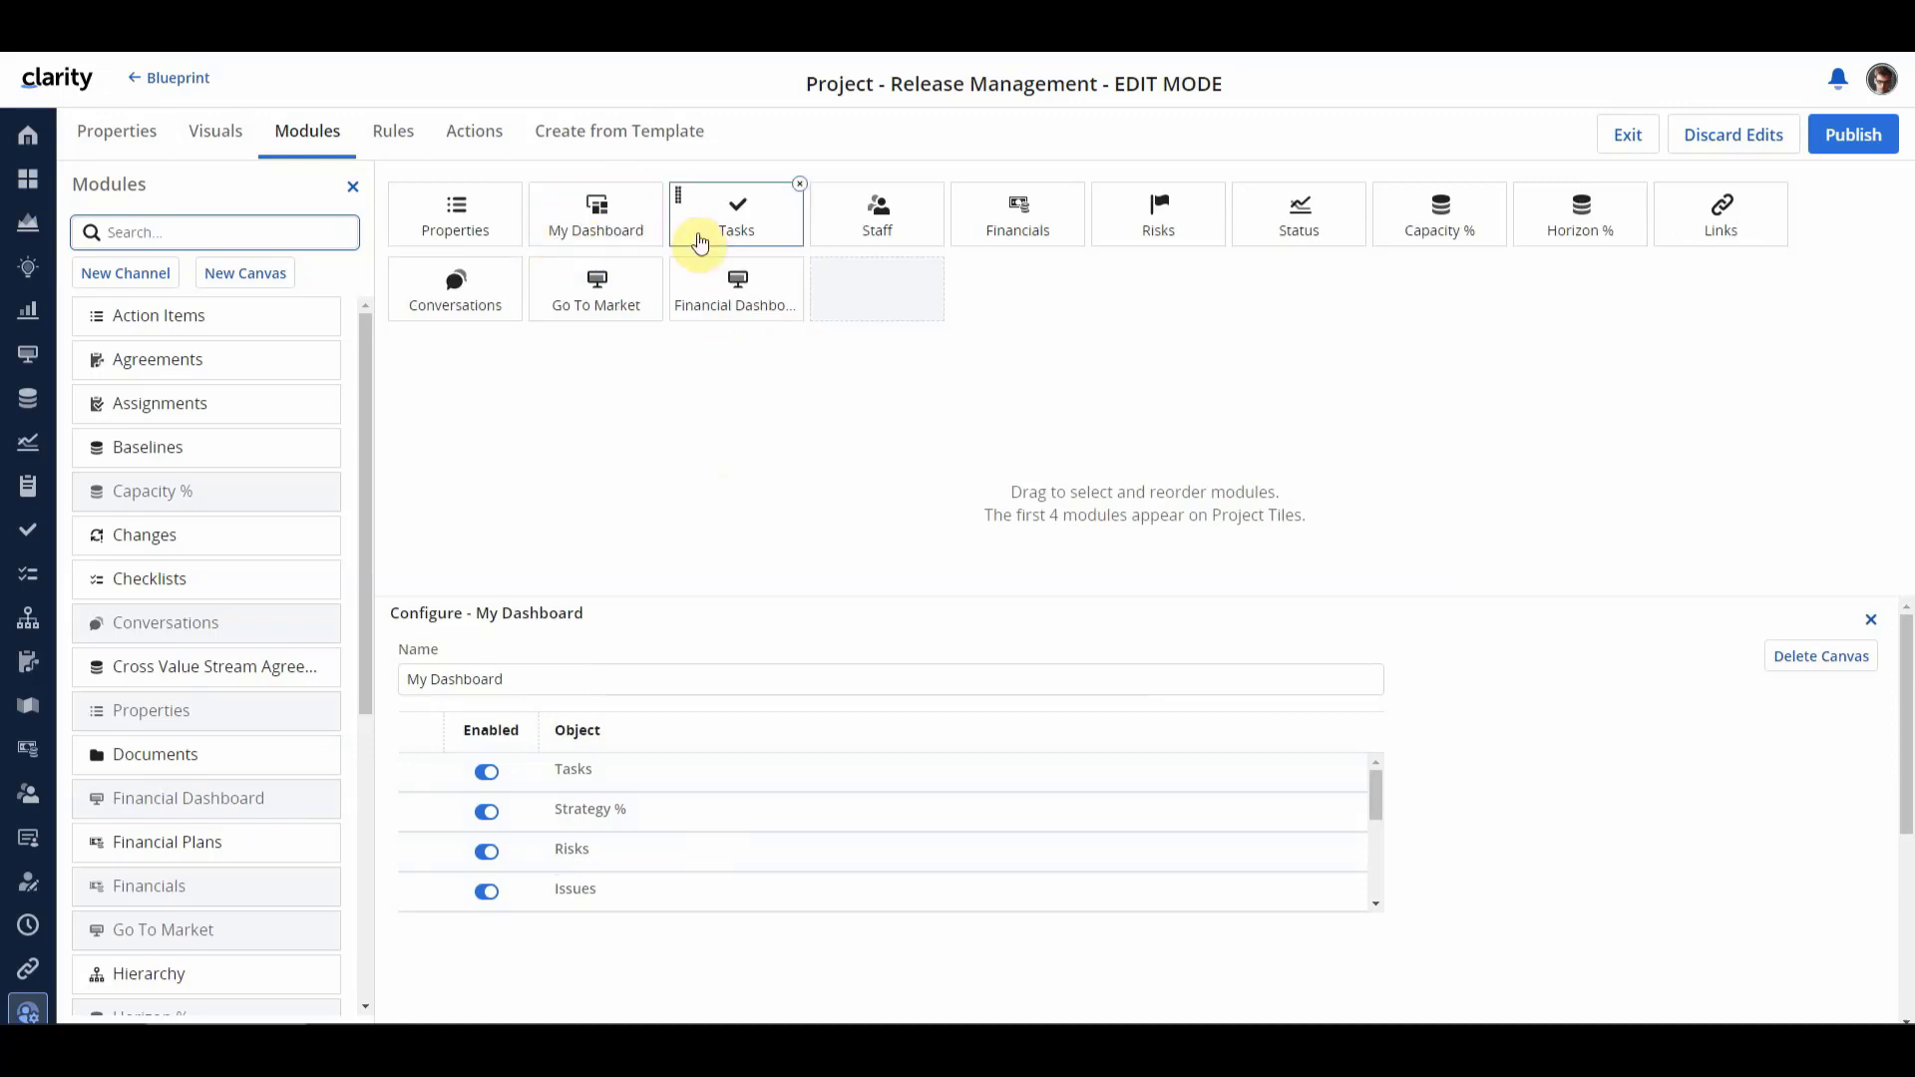
click(1875, 144)
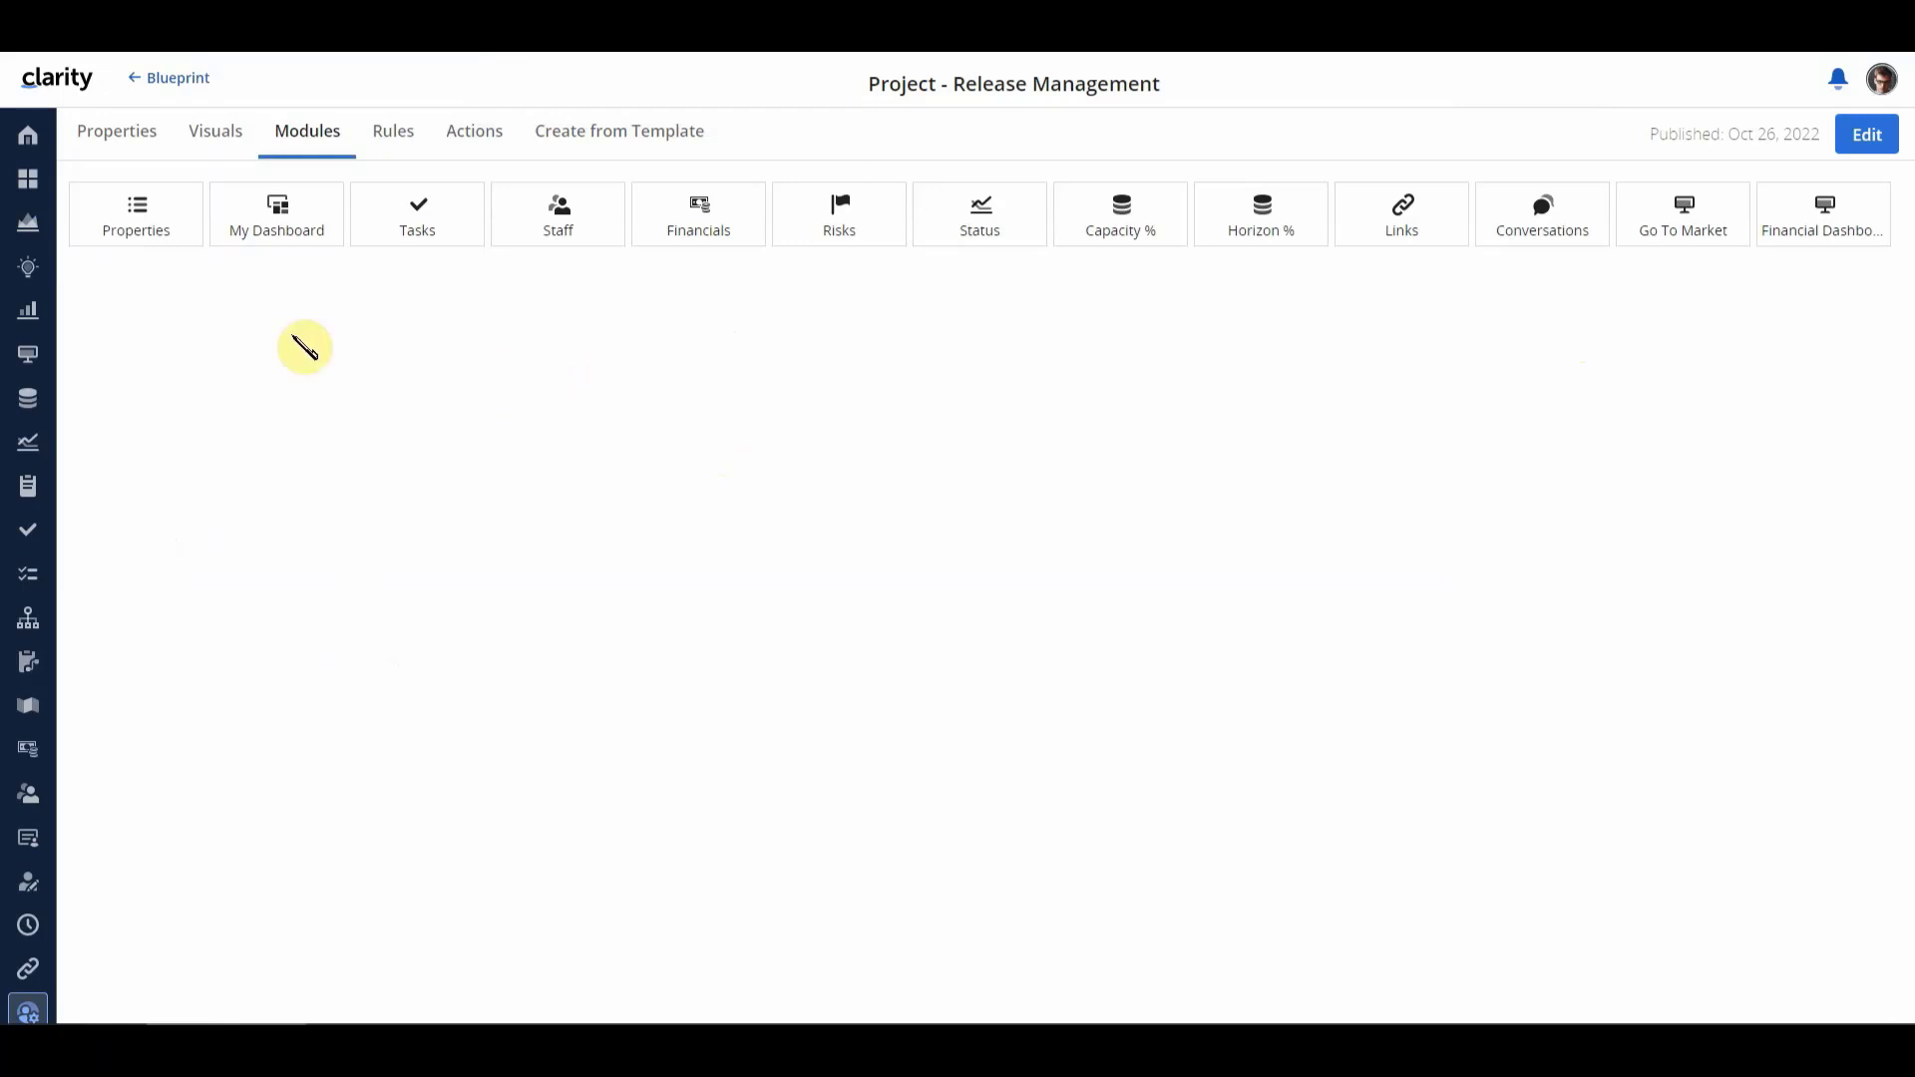
Step: Open DPM Loan App Rel 5.0 from the projects list and start configuring its My Dashboard canvas
click(30, 223)
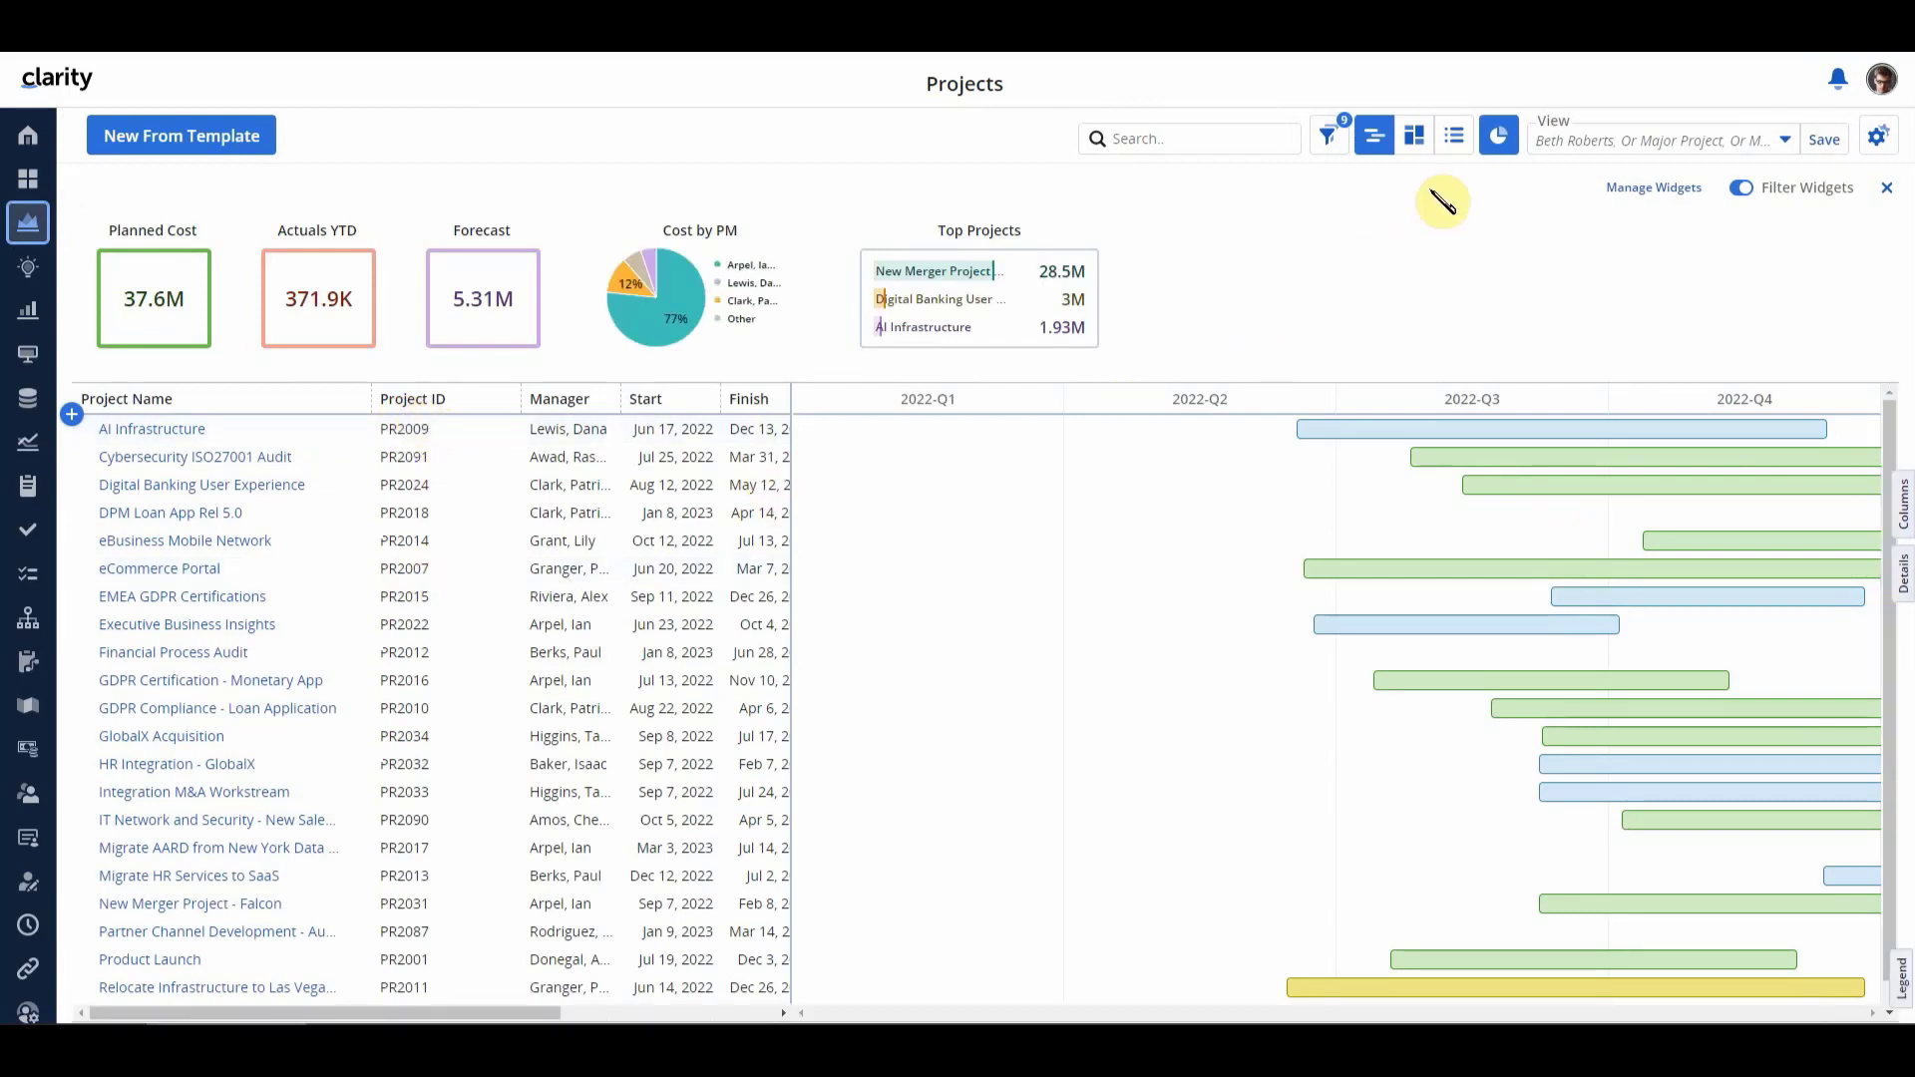
click(1438, 135)
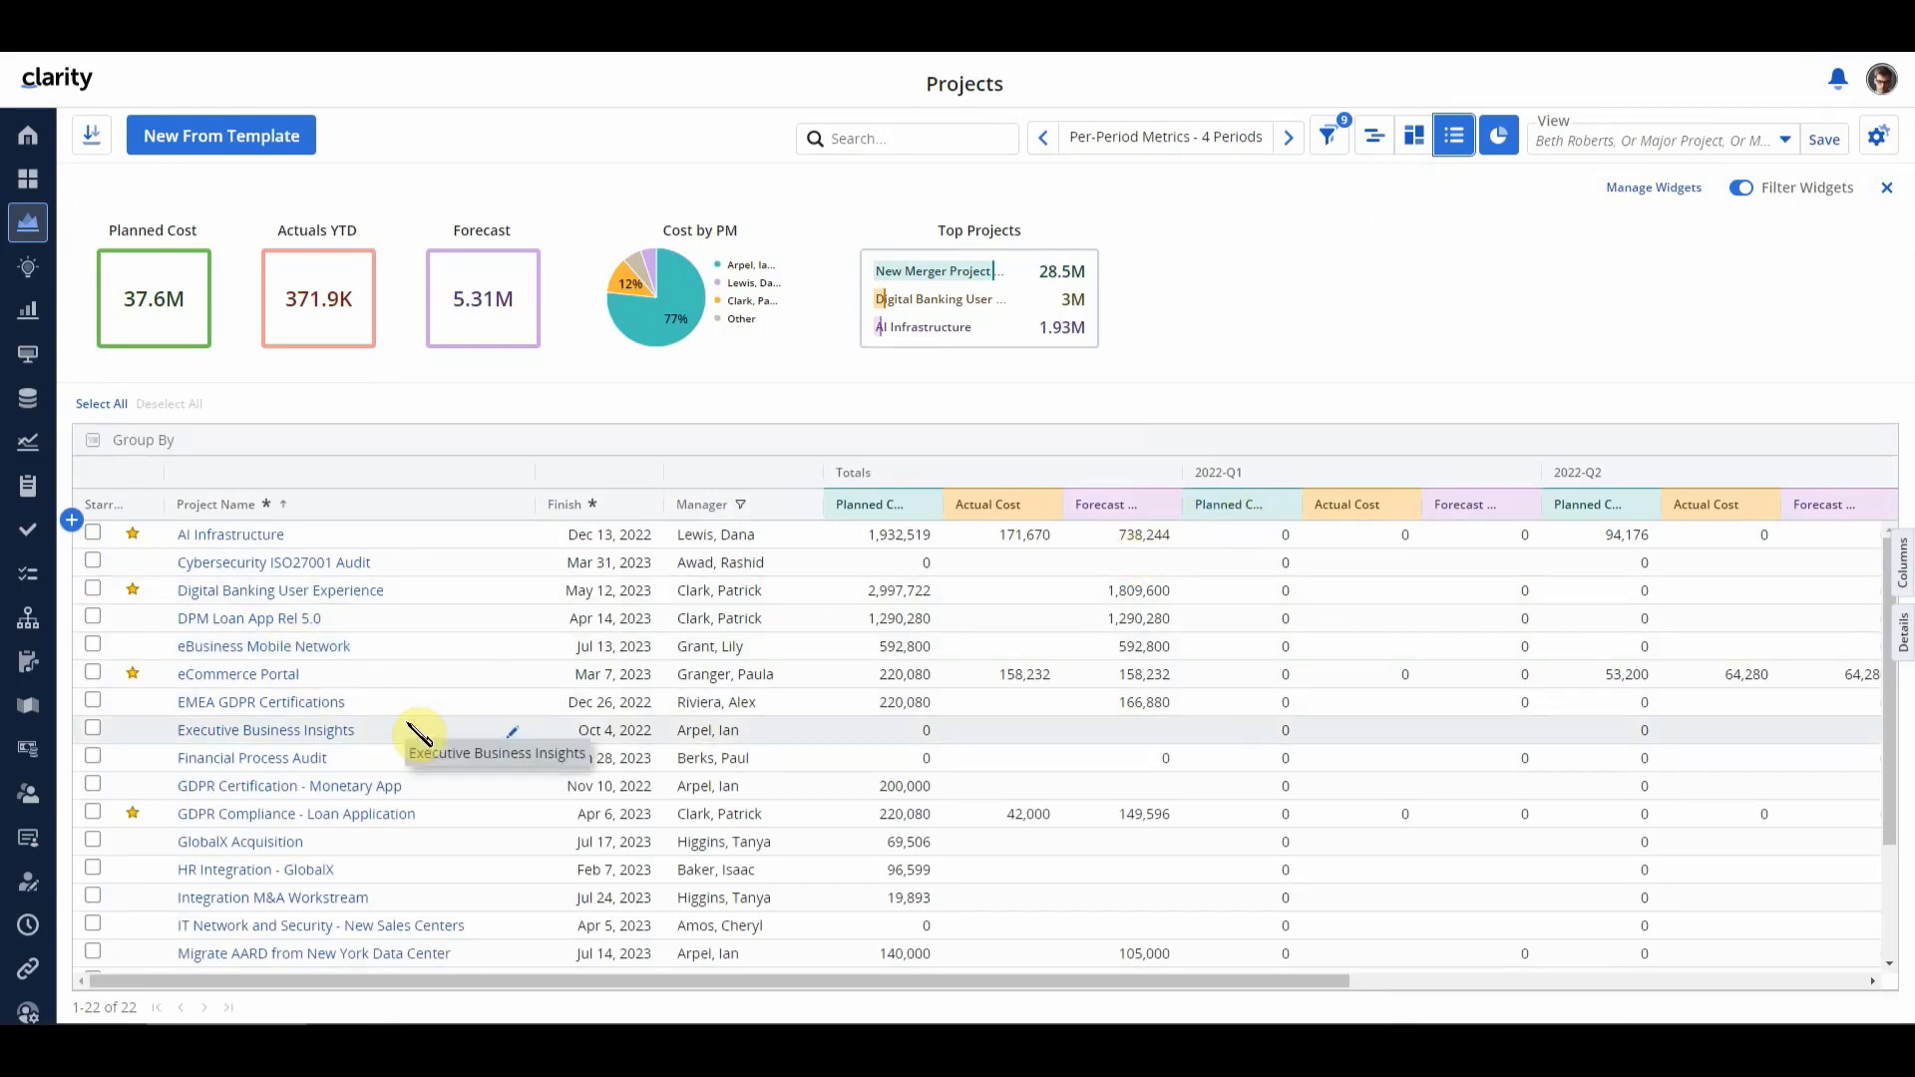
click(264, 621)
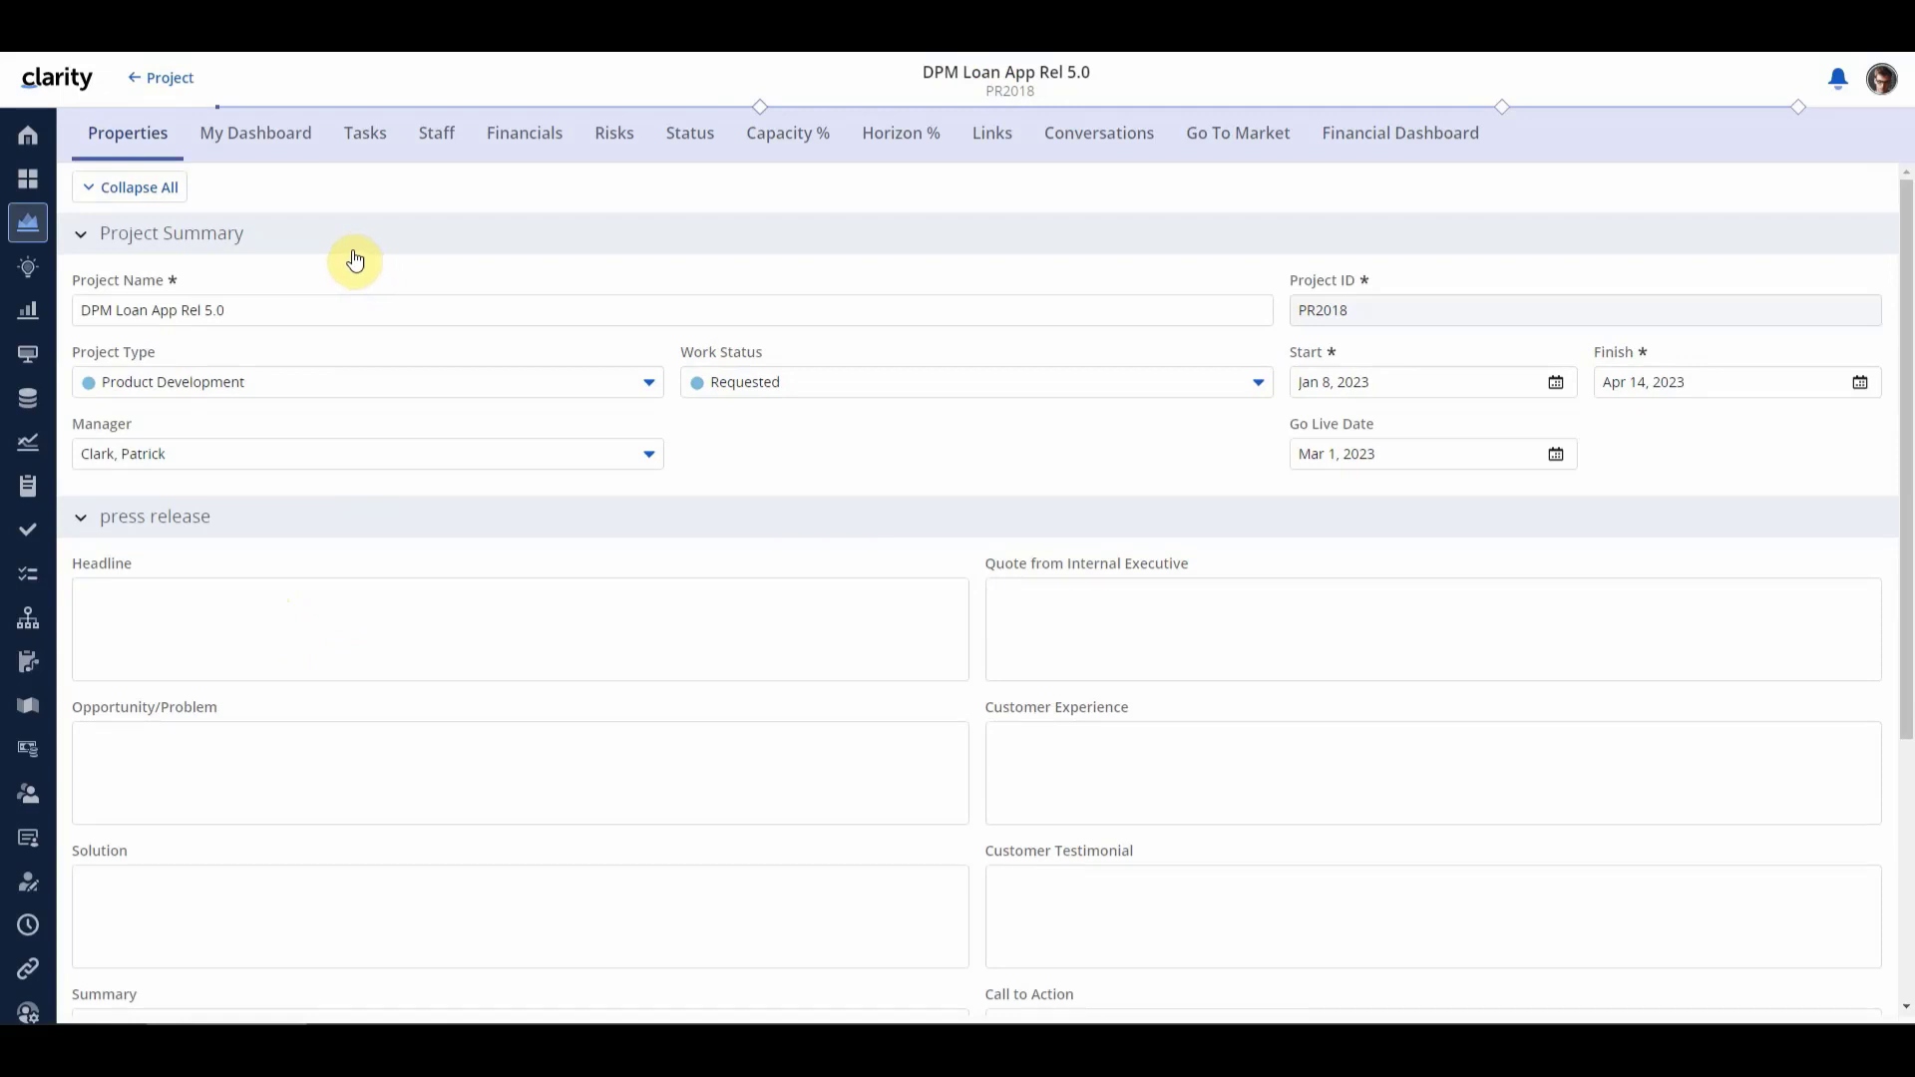
click(252, 148)
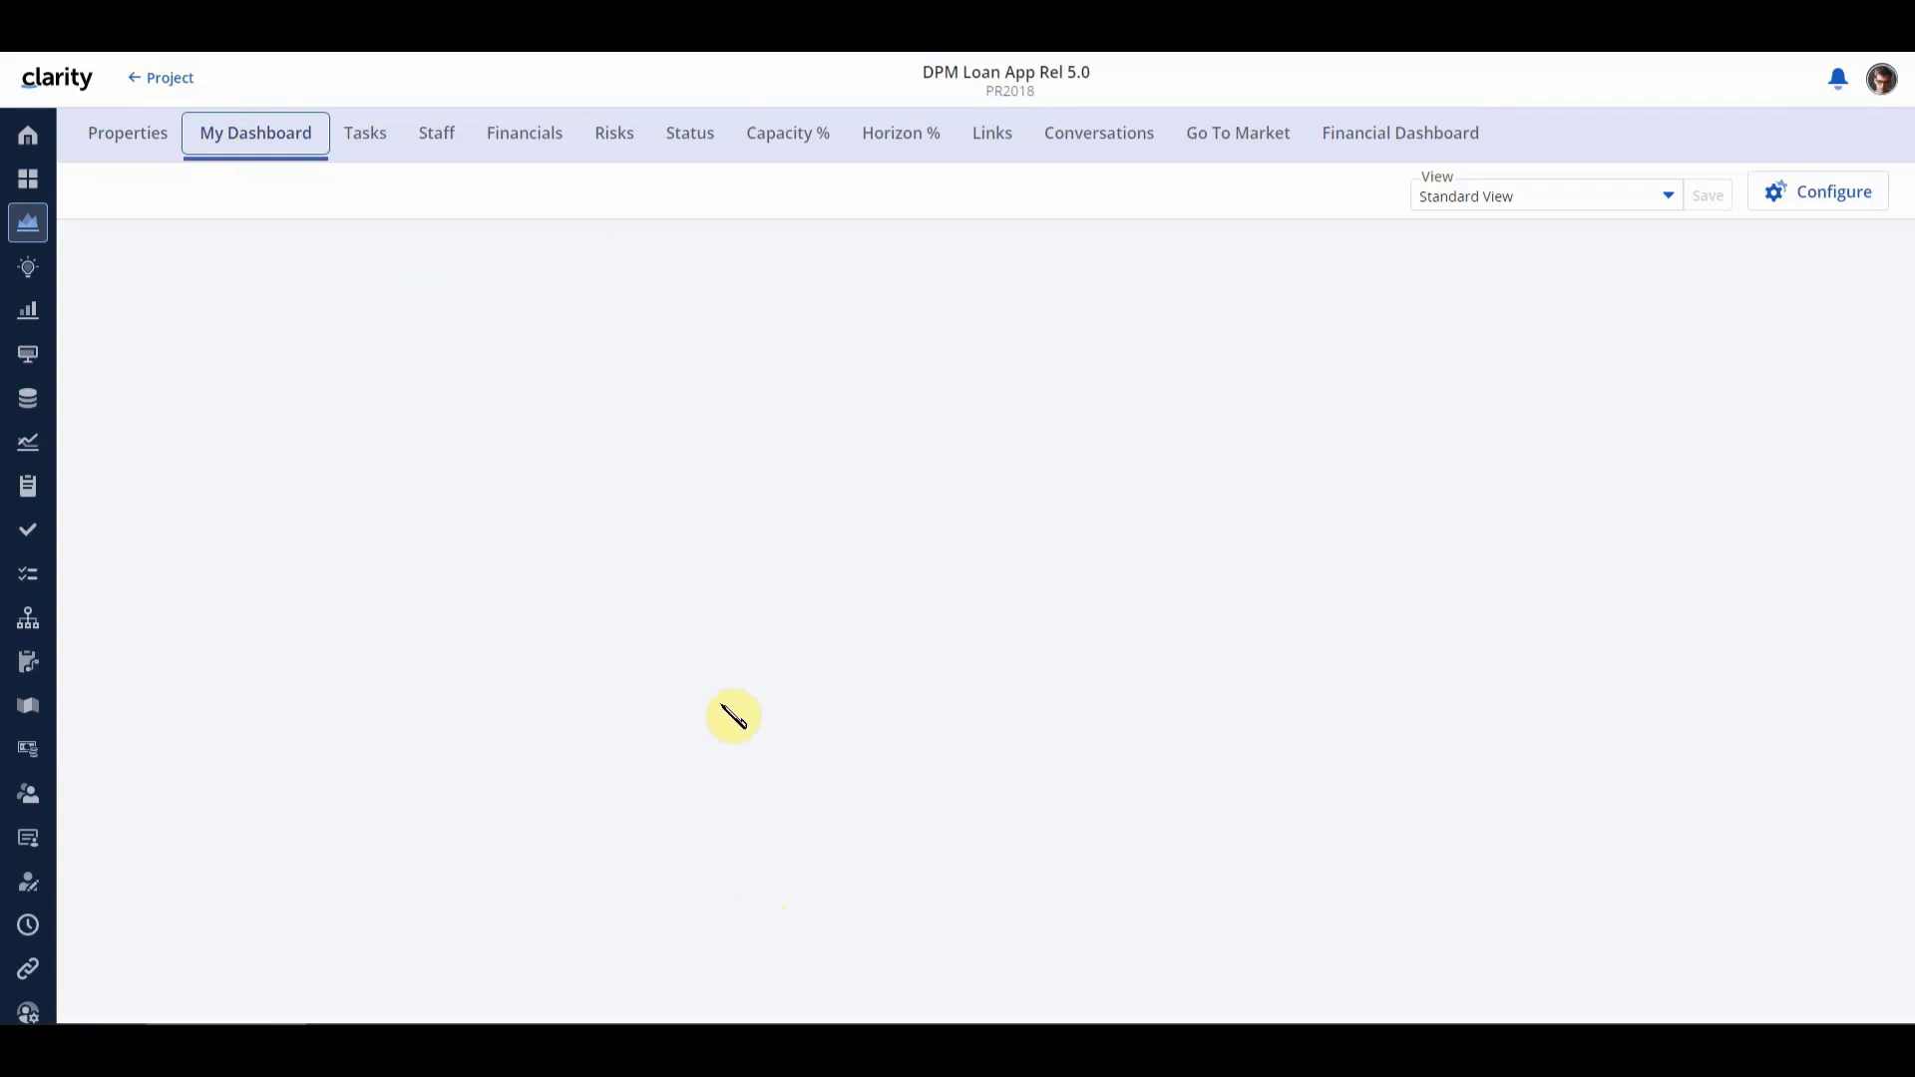
click(1811, 212)
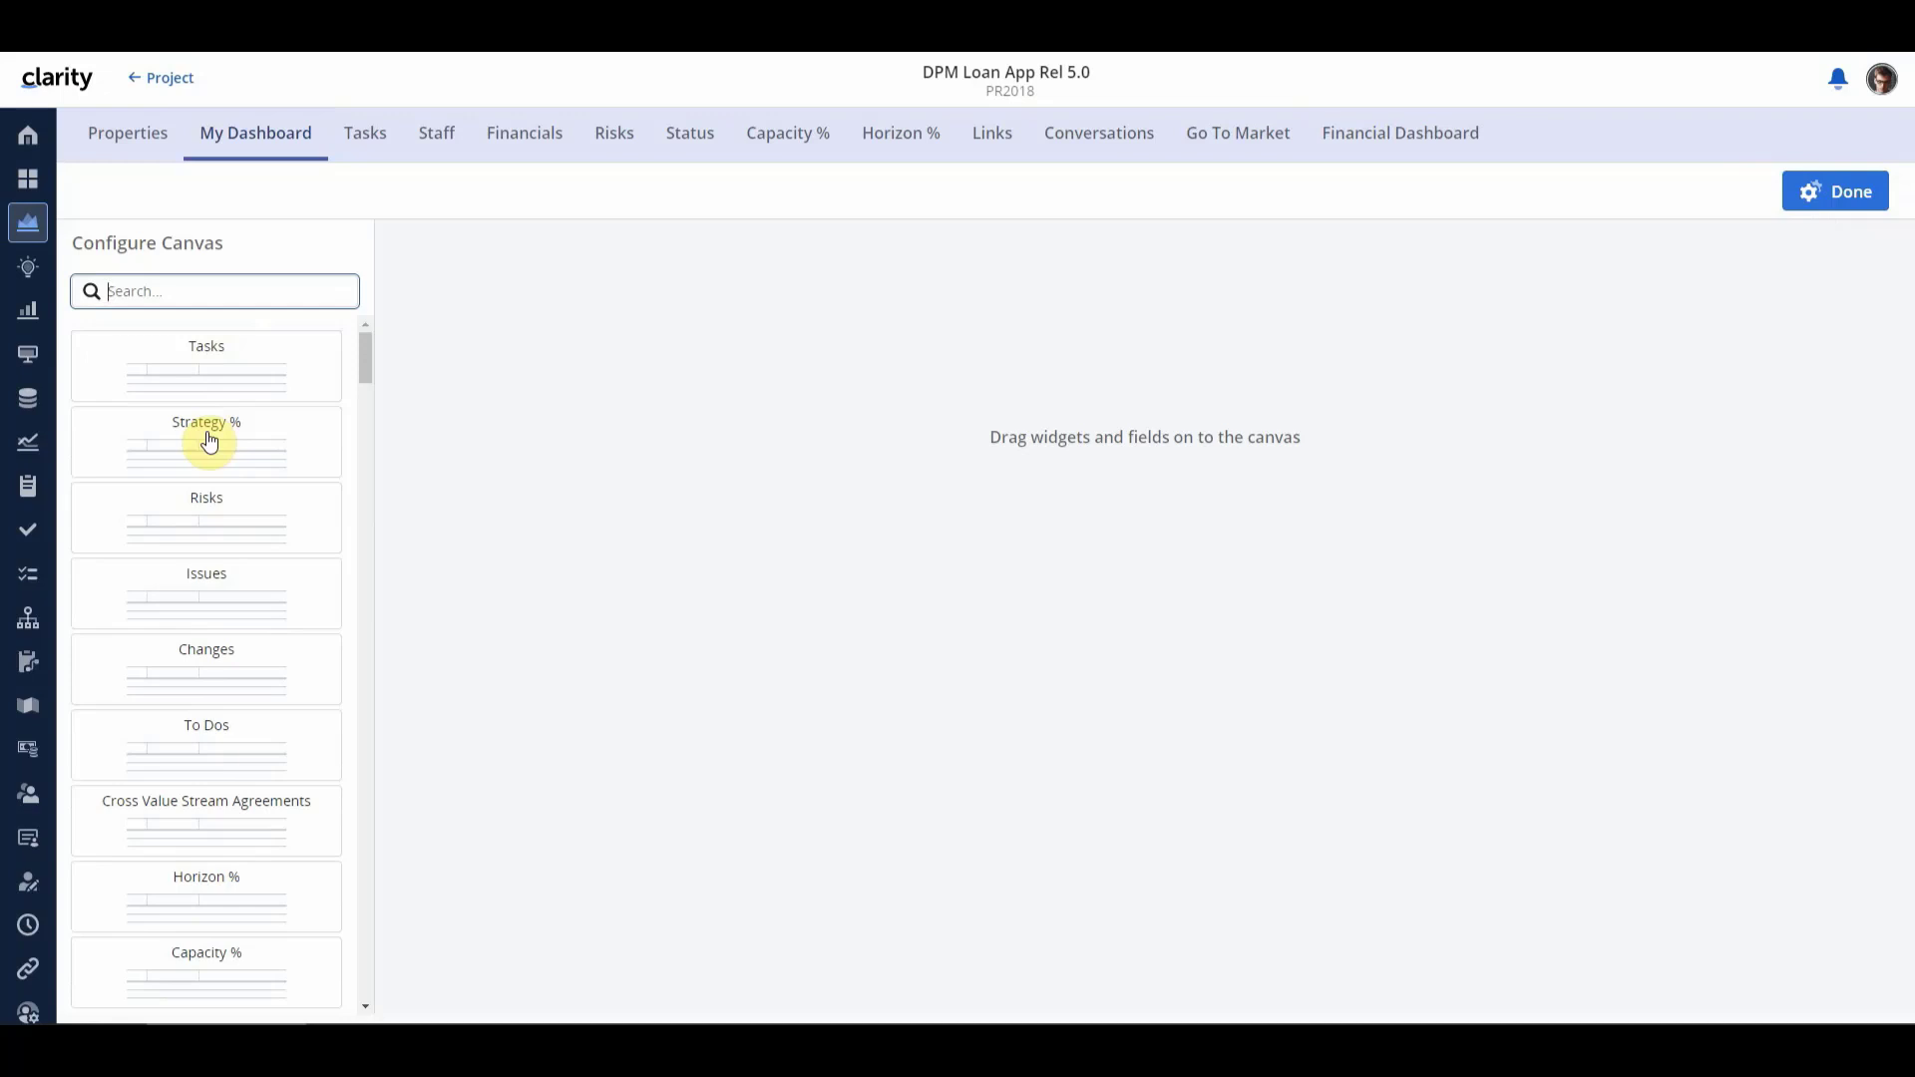
Step: Find the "planned" fields and place Planned Benefit and Planned Cost side by side in the canvas's first row
scroll(209, 441, down, 5)
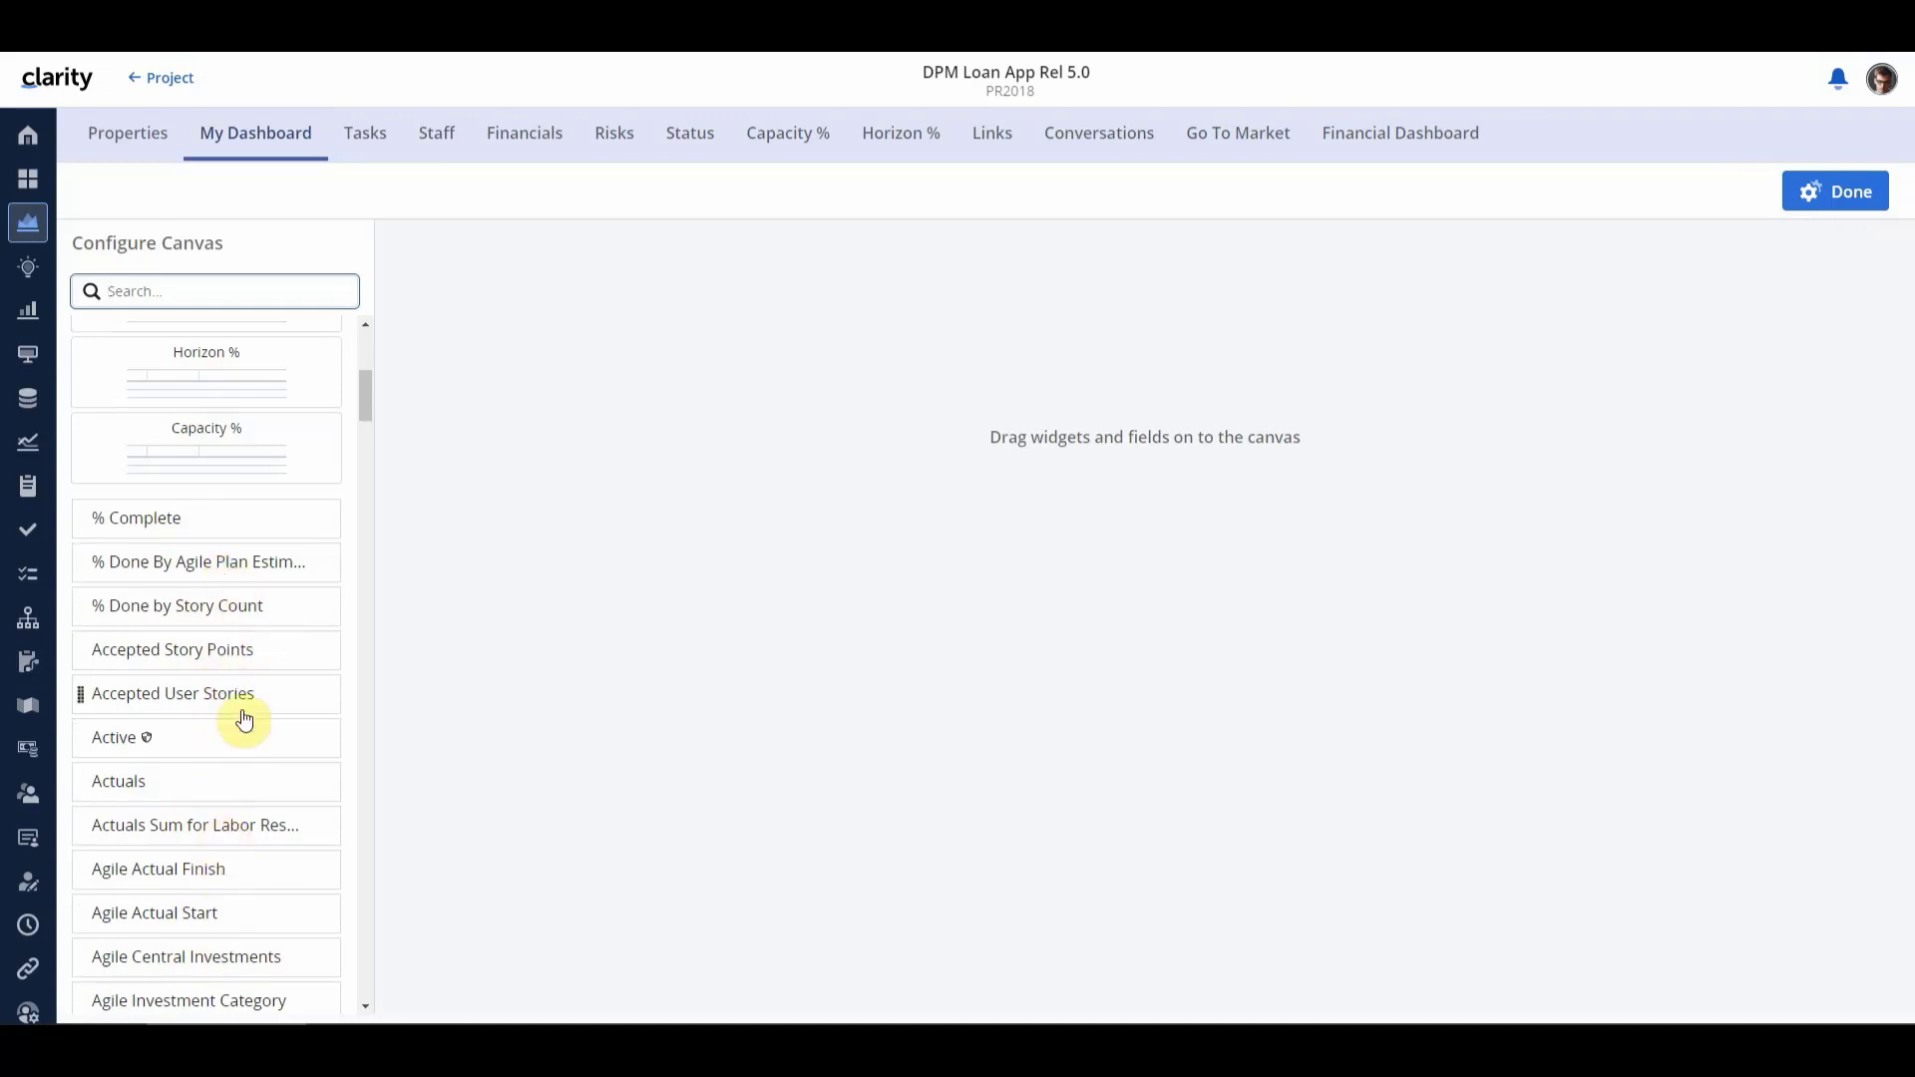
mouse_move(368, 381)
mouse_down()
mouse_move(372, 758)
mouse_move(385, 369)
mouse_up()
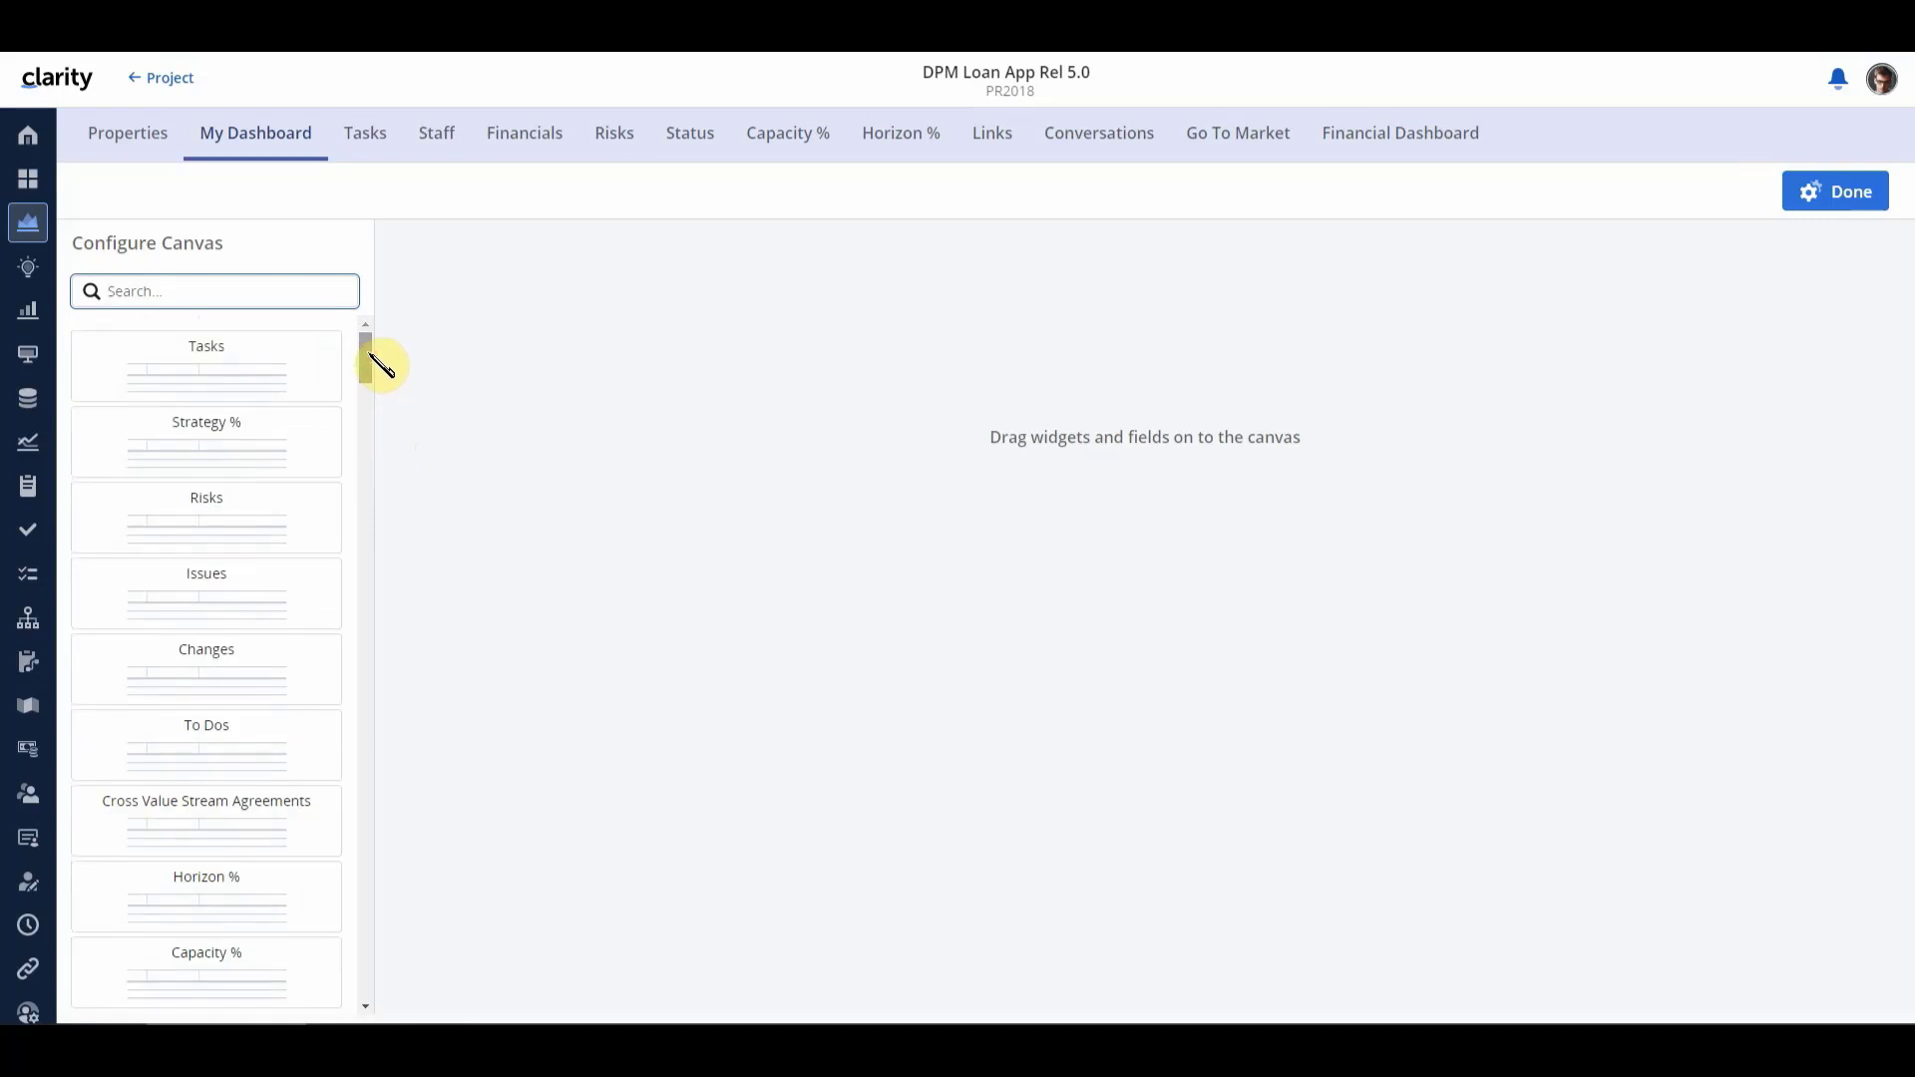
click(238, 299)
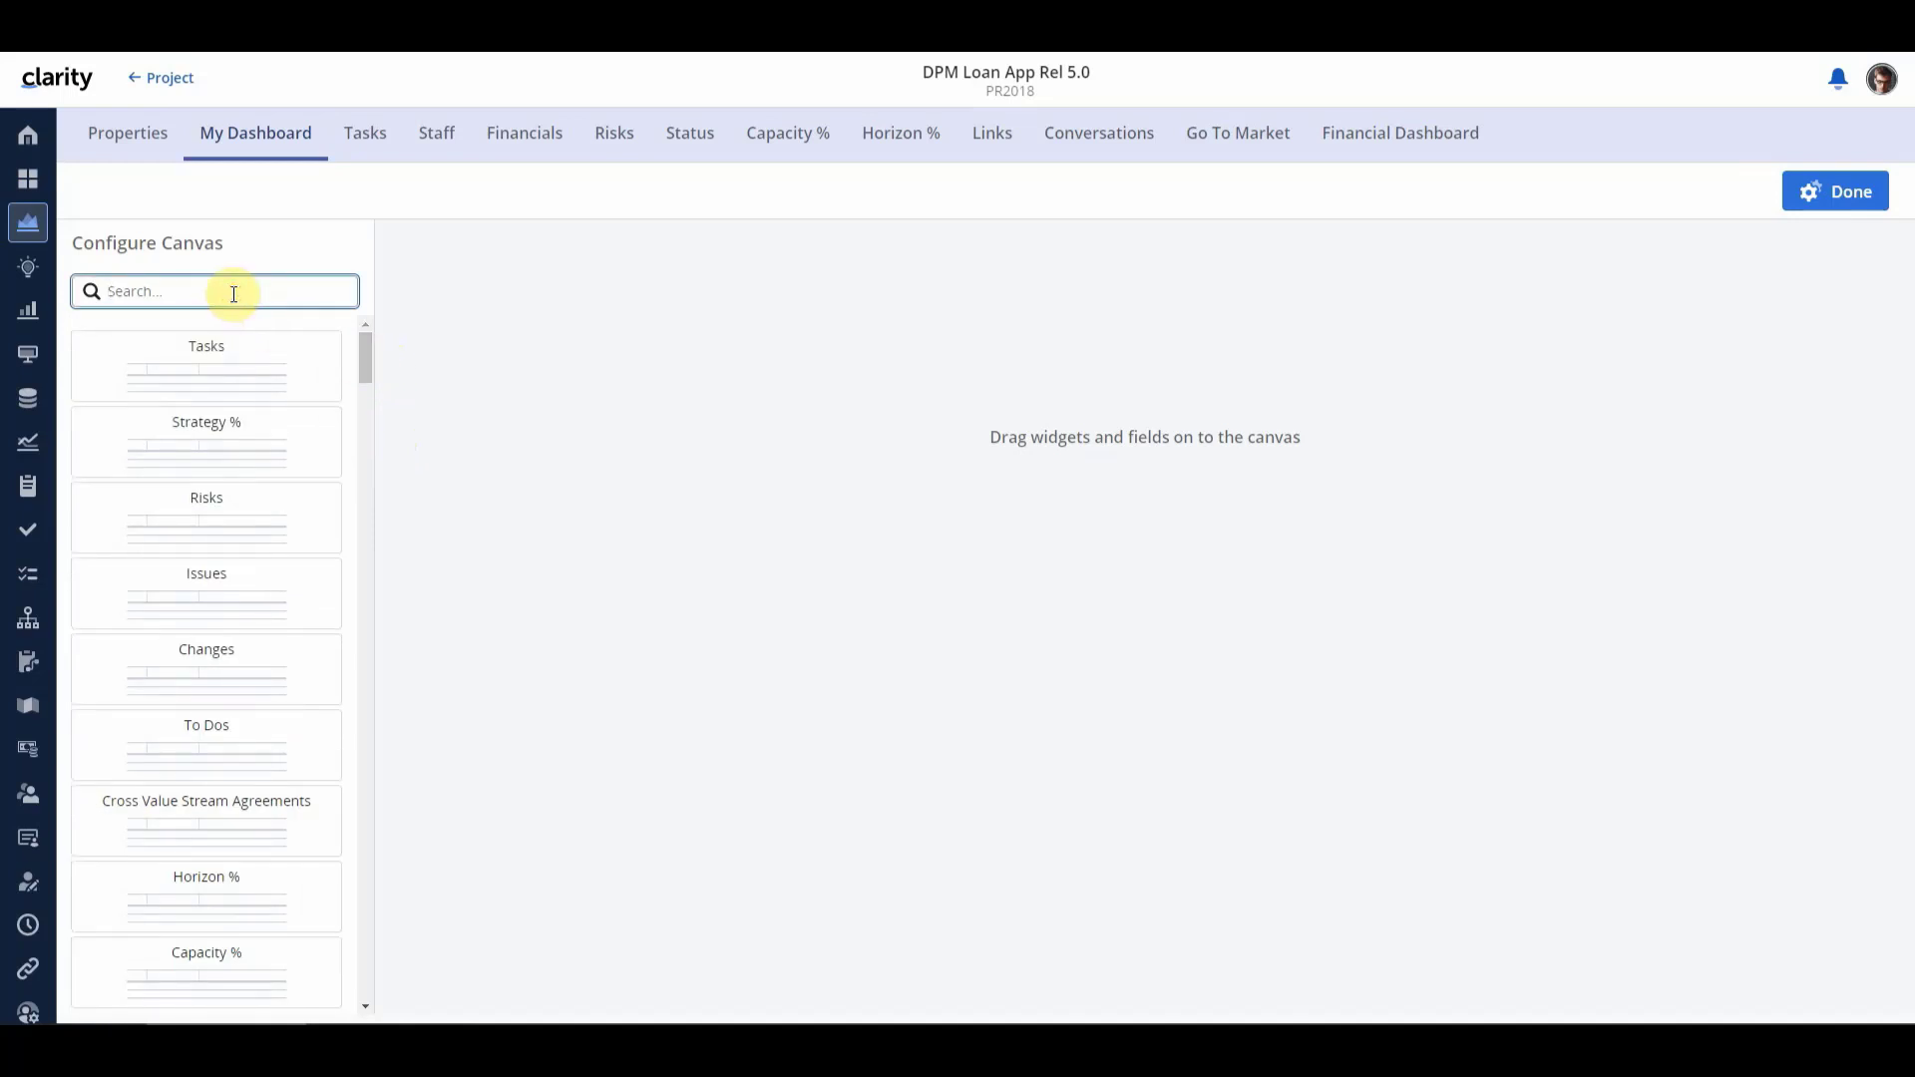
text(anned)
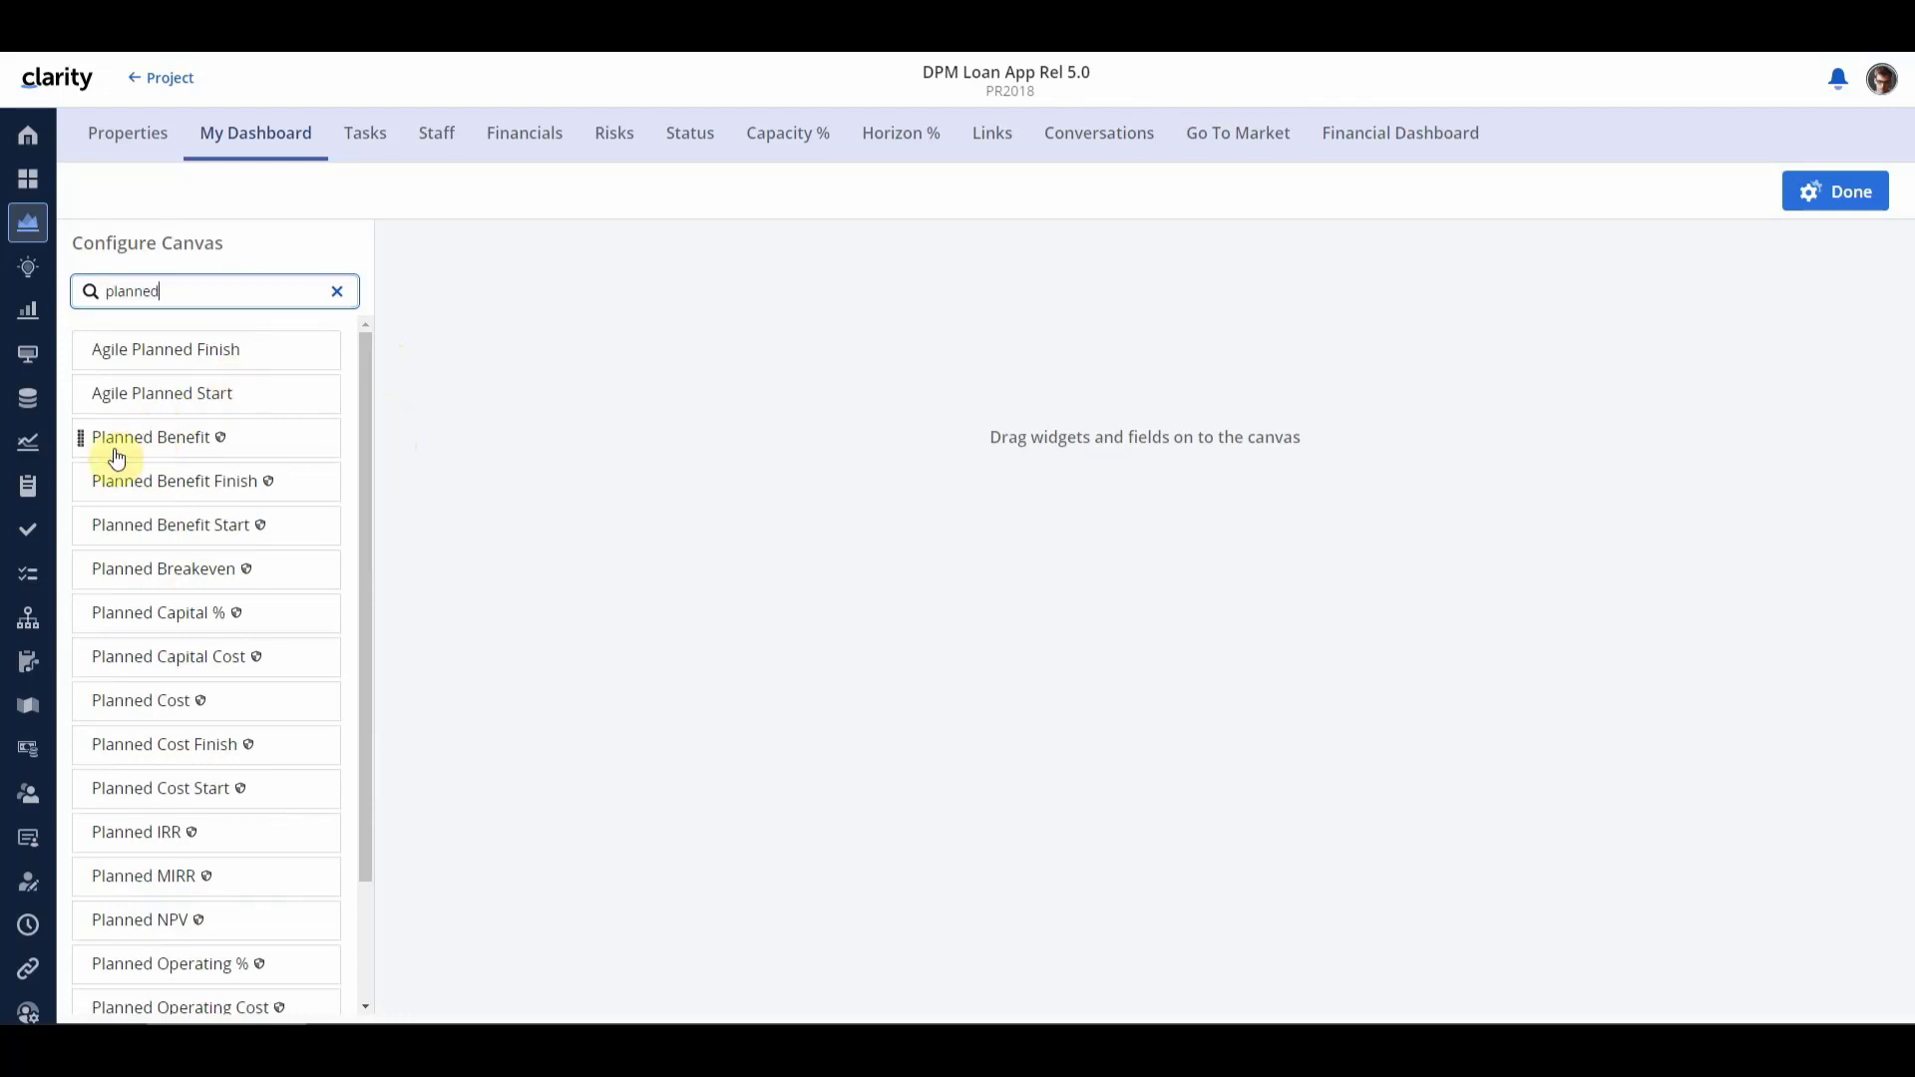
drag(110, 445, 468, 287)
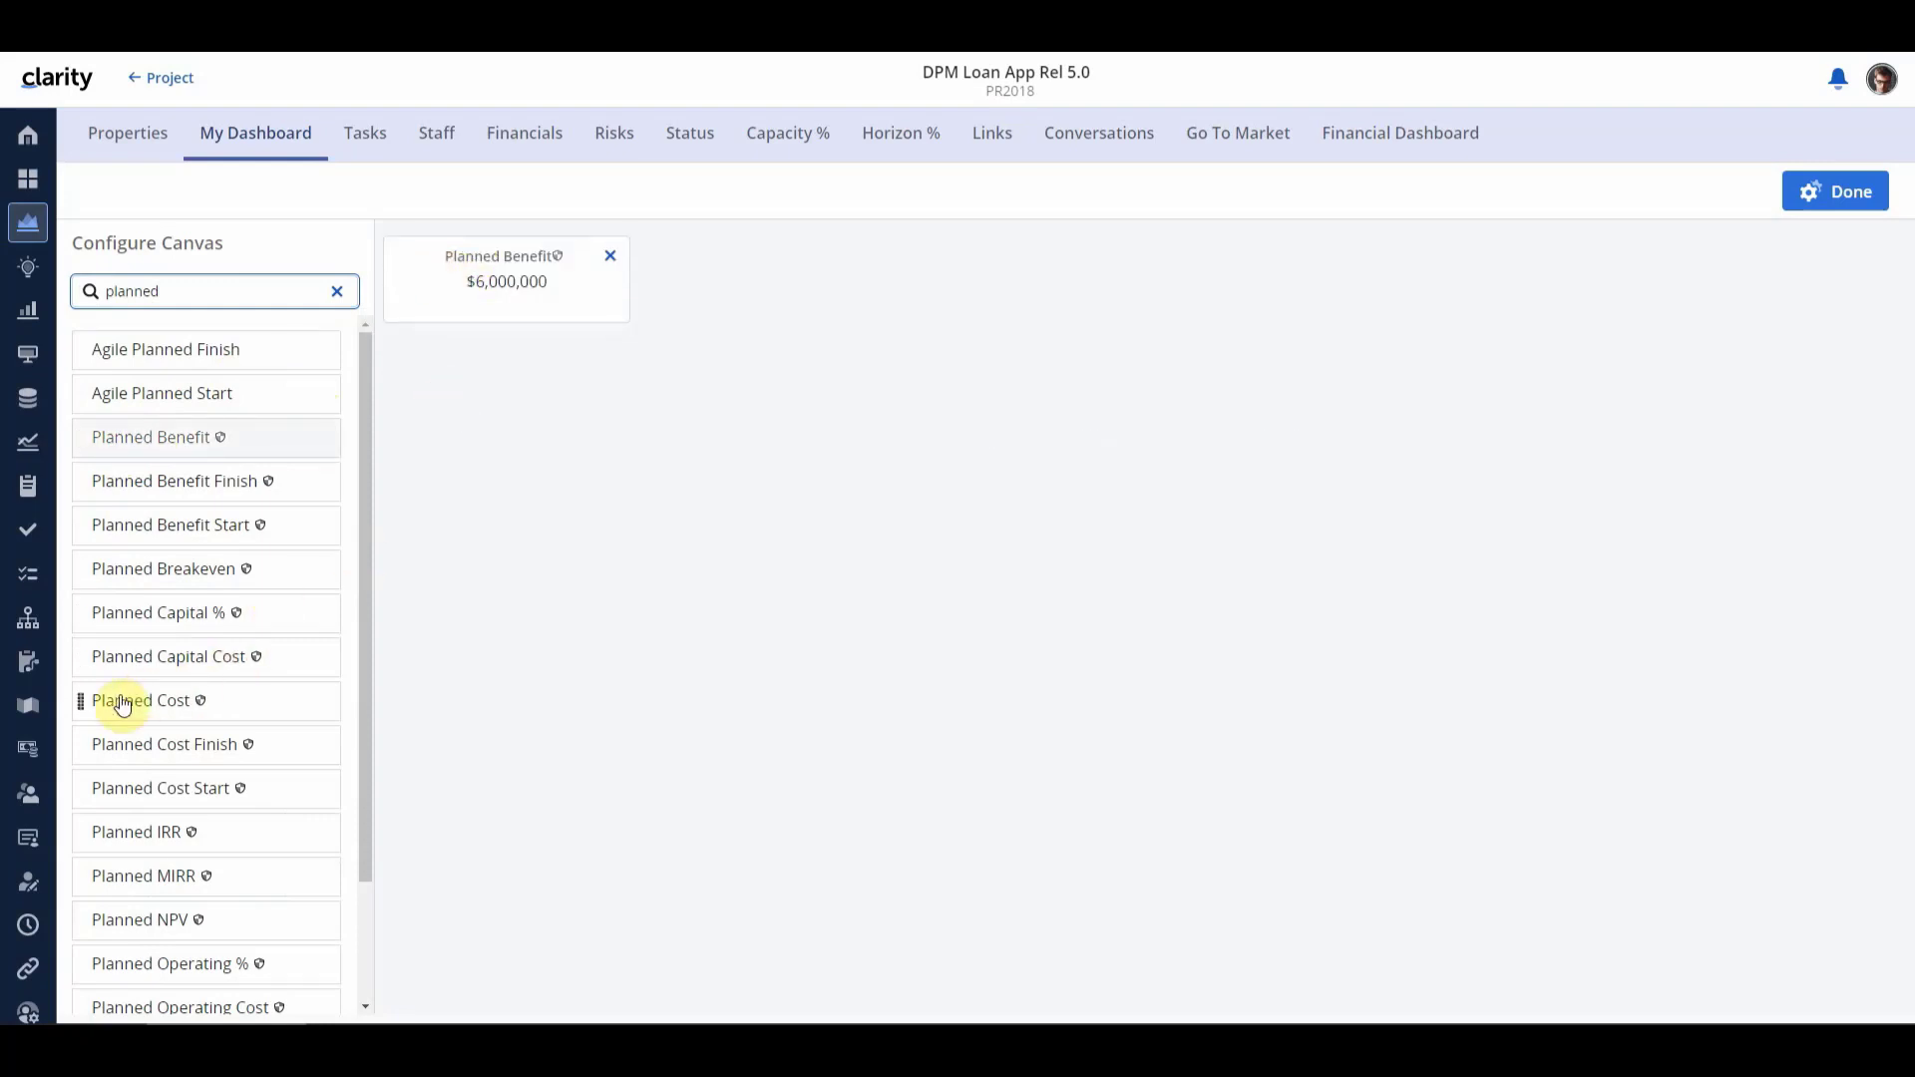
drag(114, 699, 735, 295)
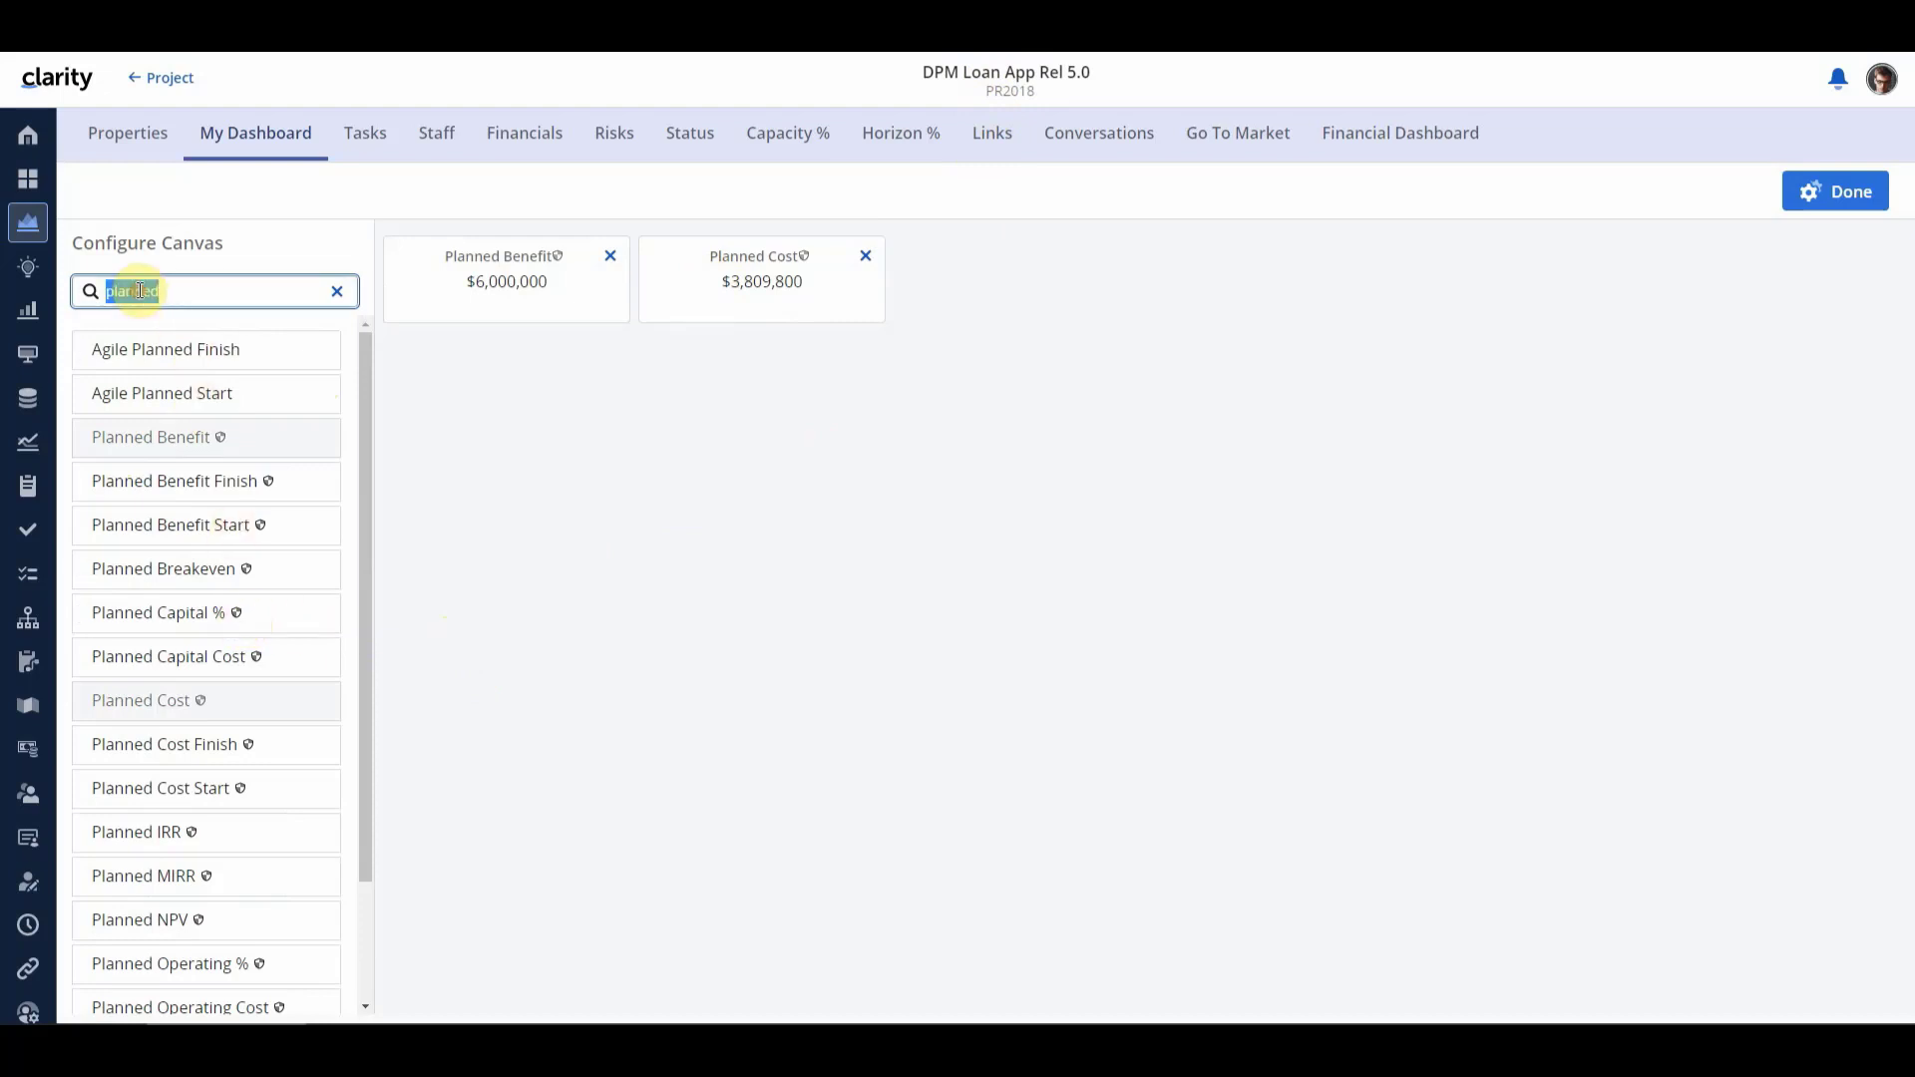
Step: Find the Status field and place it beside Planned Cost on the canvas, clearing the field search
text(atu)
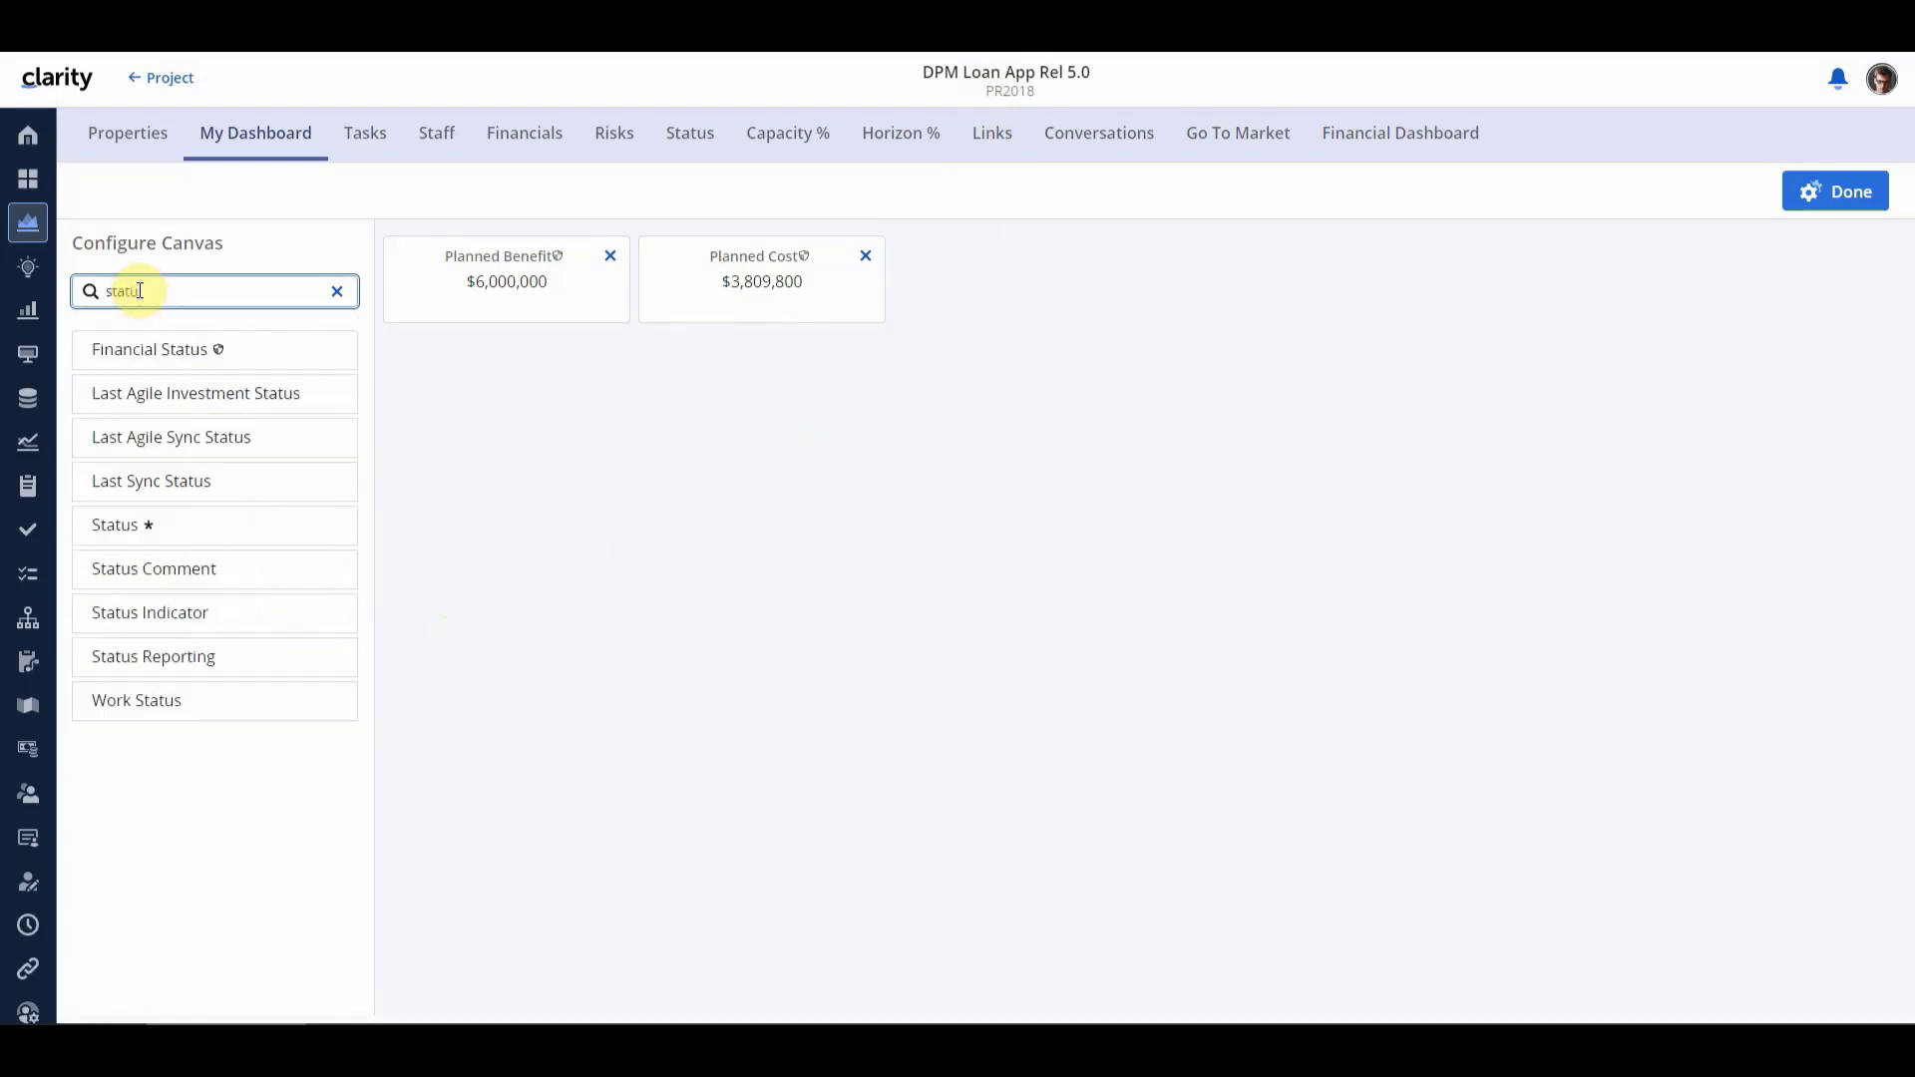
drag(154, 522, 980, 286)
click(126, 292)
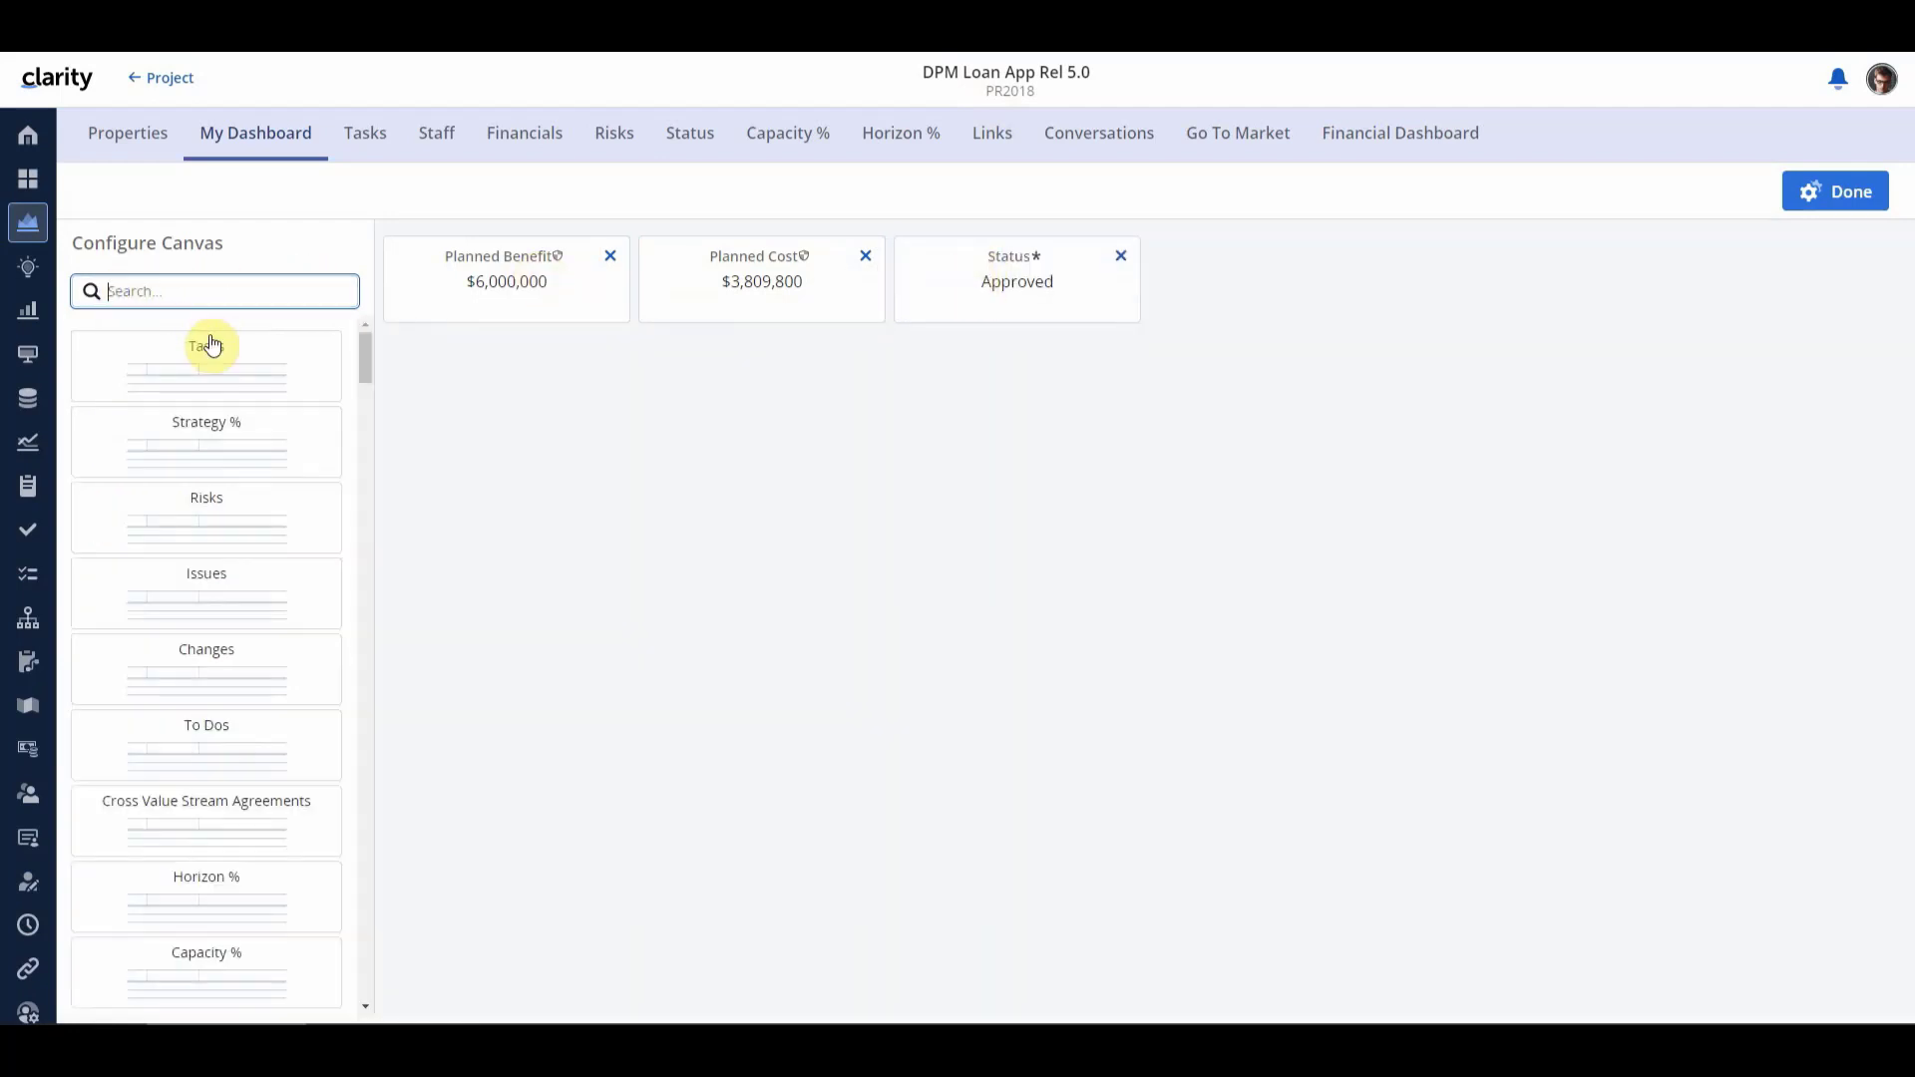
Step: Add a Tasks table below the fields, widened to about five field tiles, with a Risks table beneath it
drag(215, 344, 543, 376)
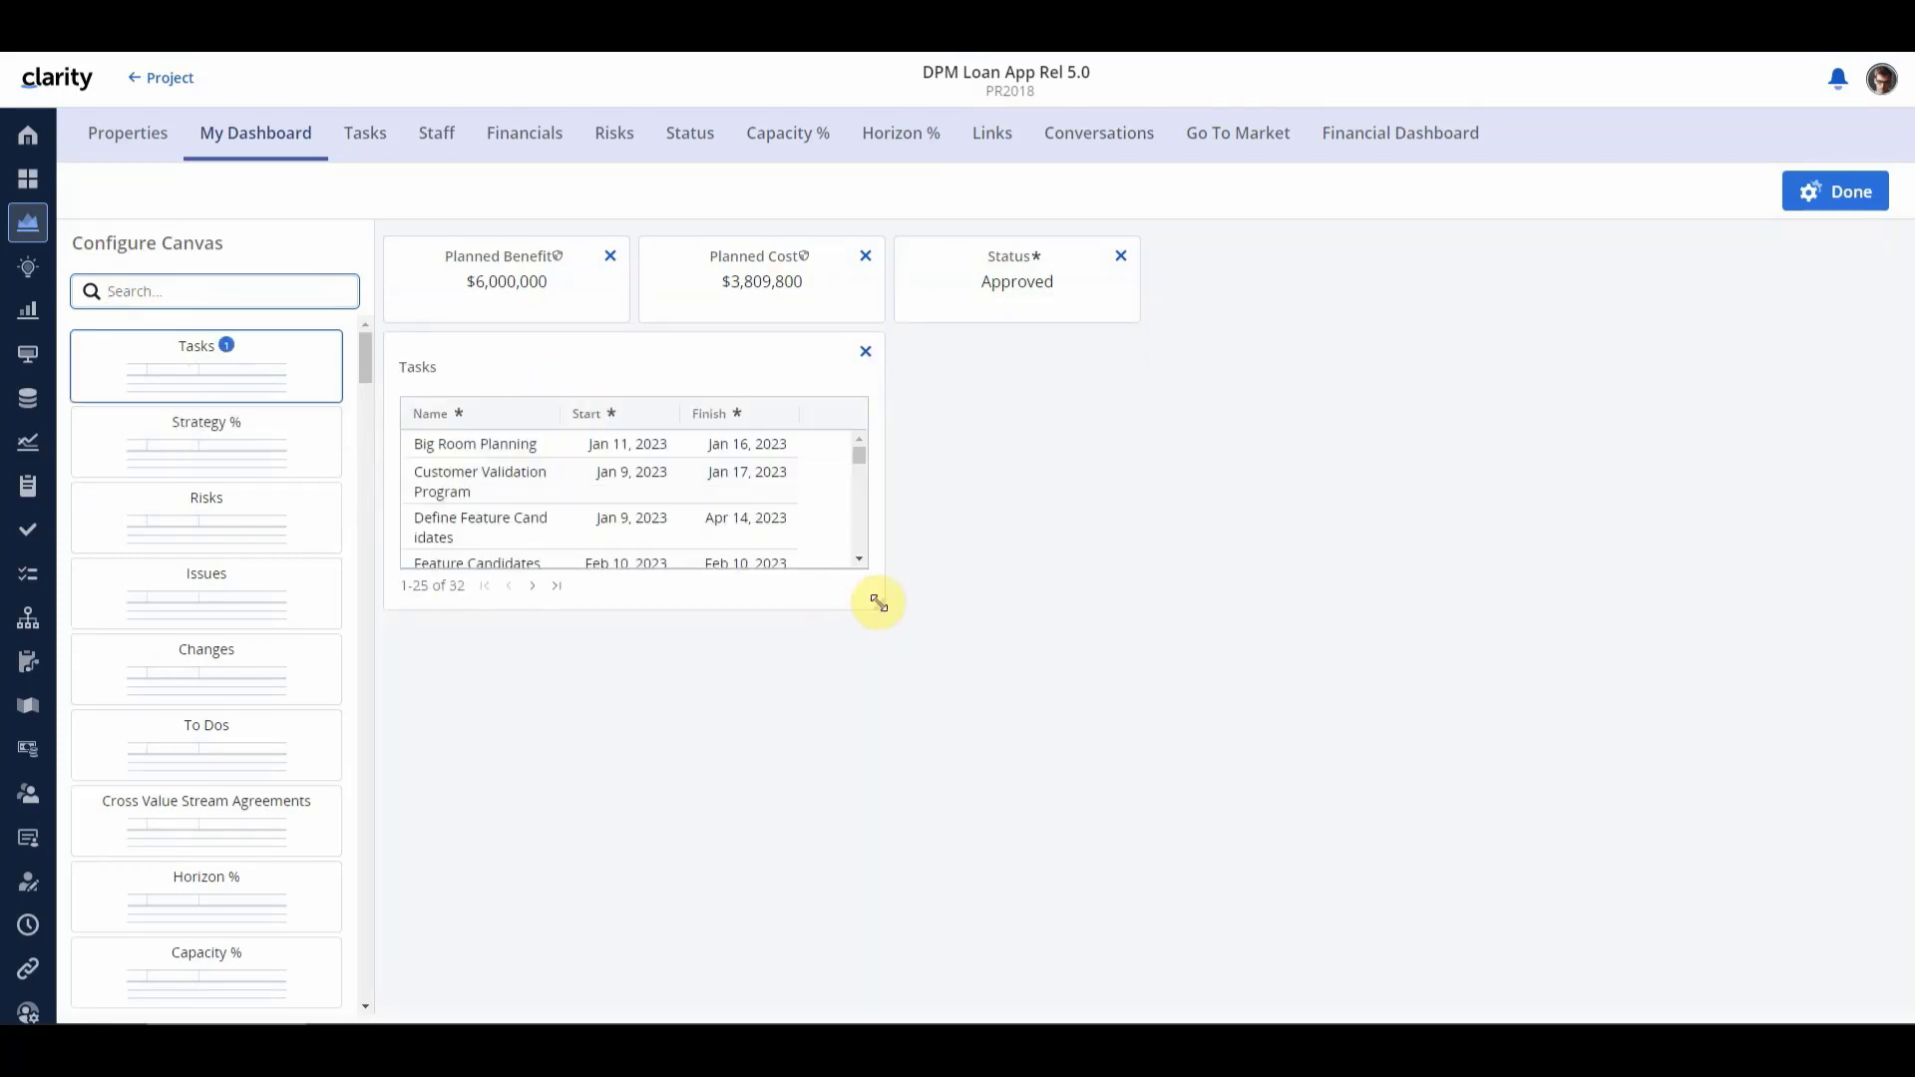
drag(878, 603, 1517, 590)
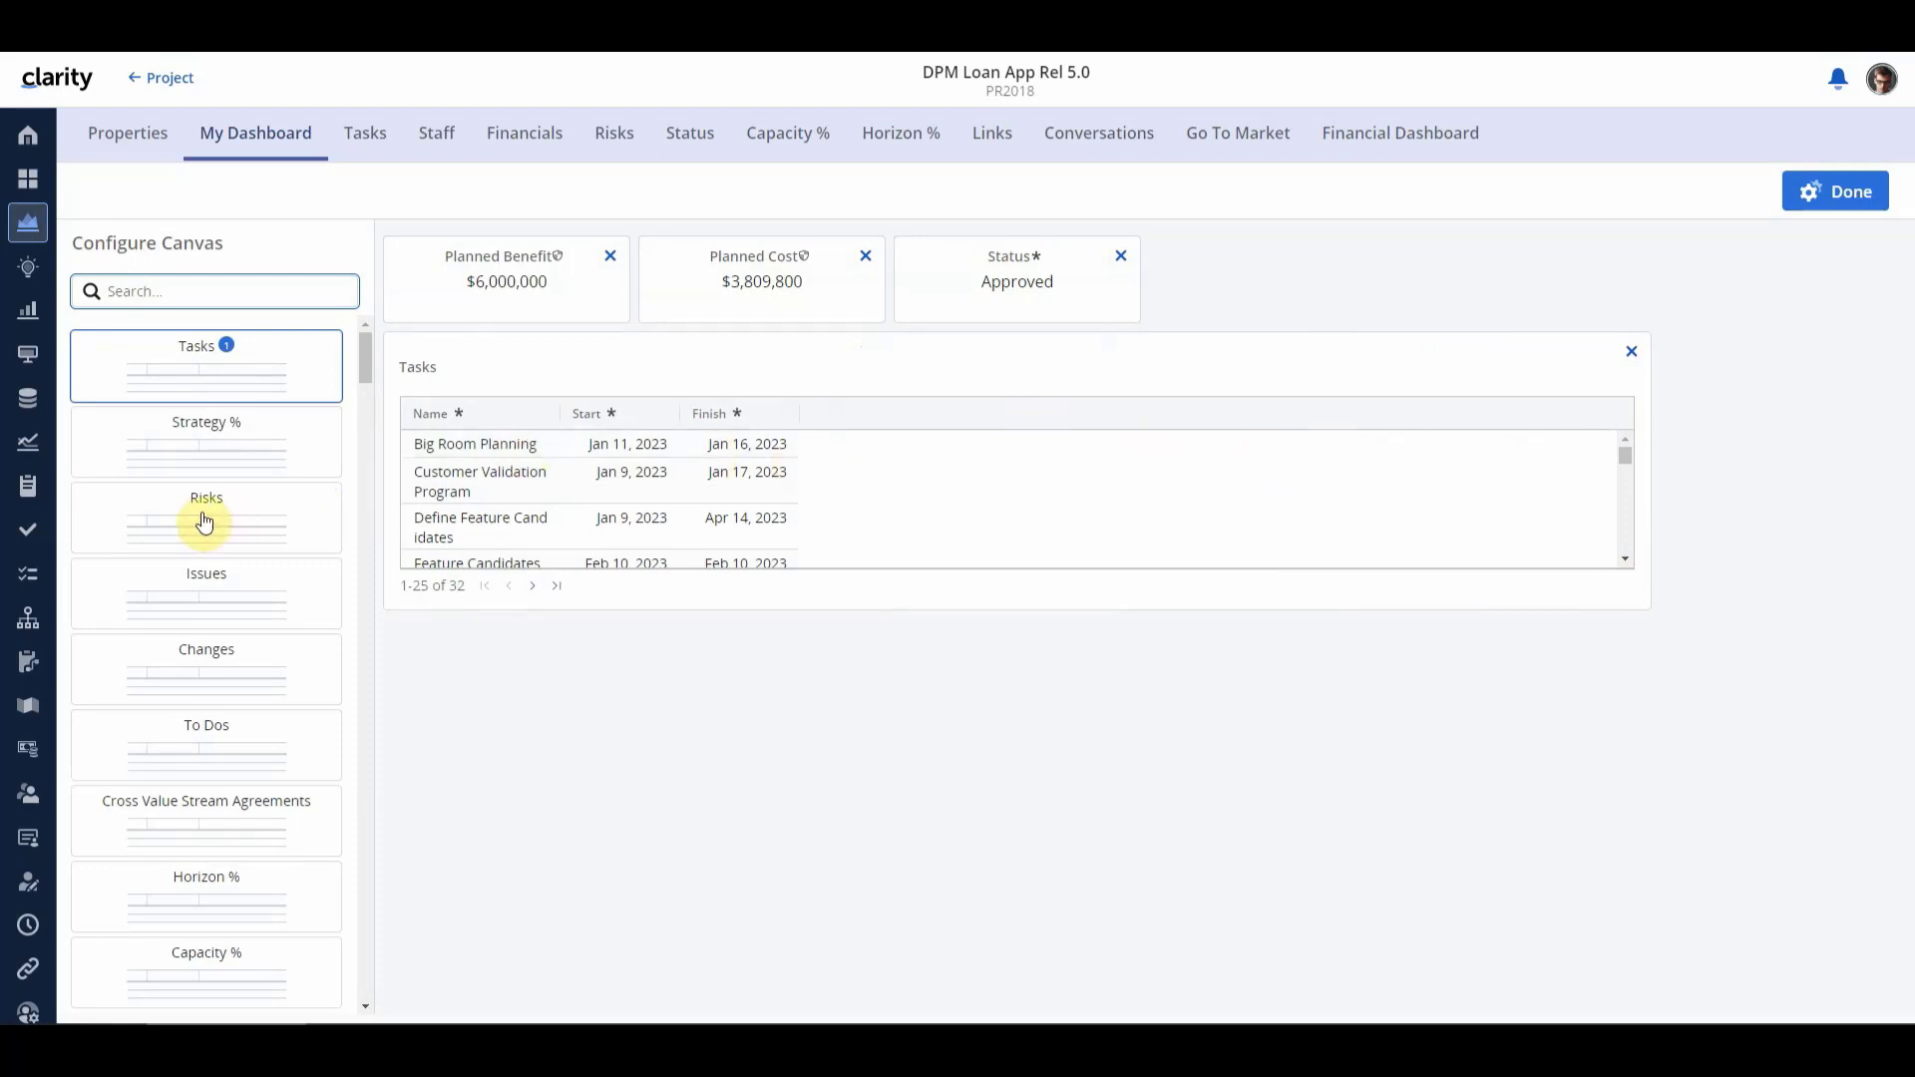
mouse_move(205, 521)
mouse_down()
mouse_move(350, 663)
mouse_move(574, 688)
mouse_up()
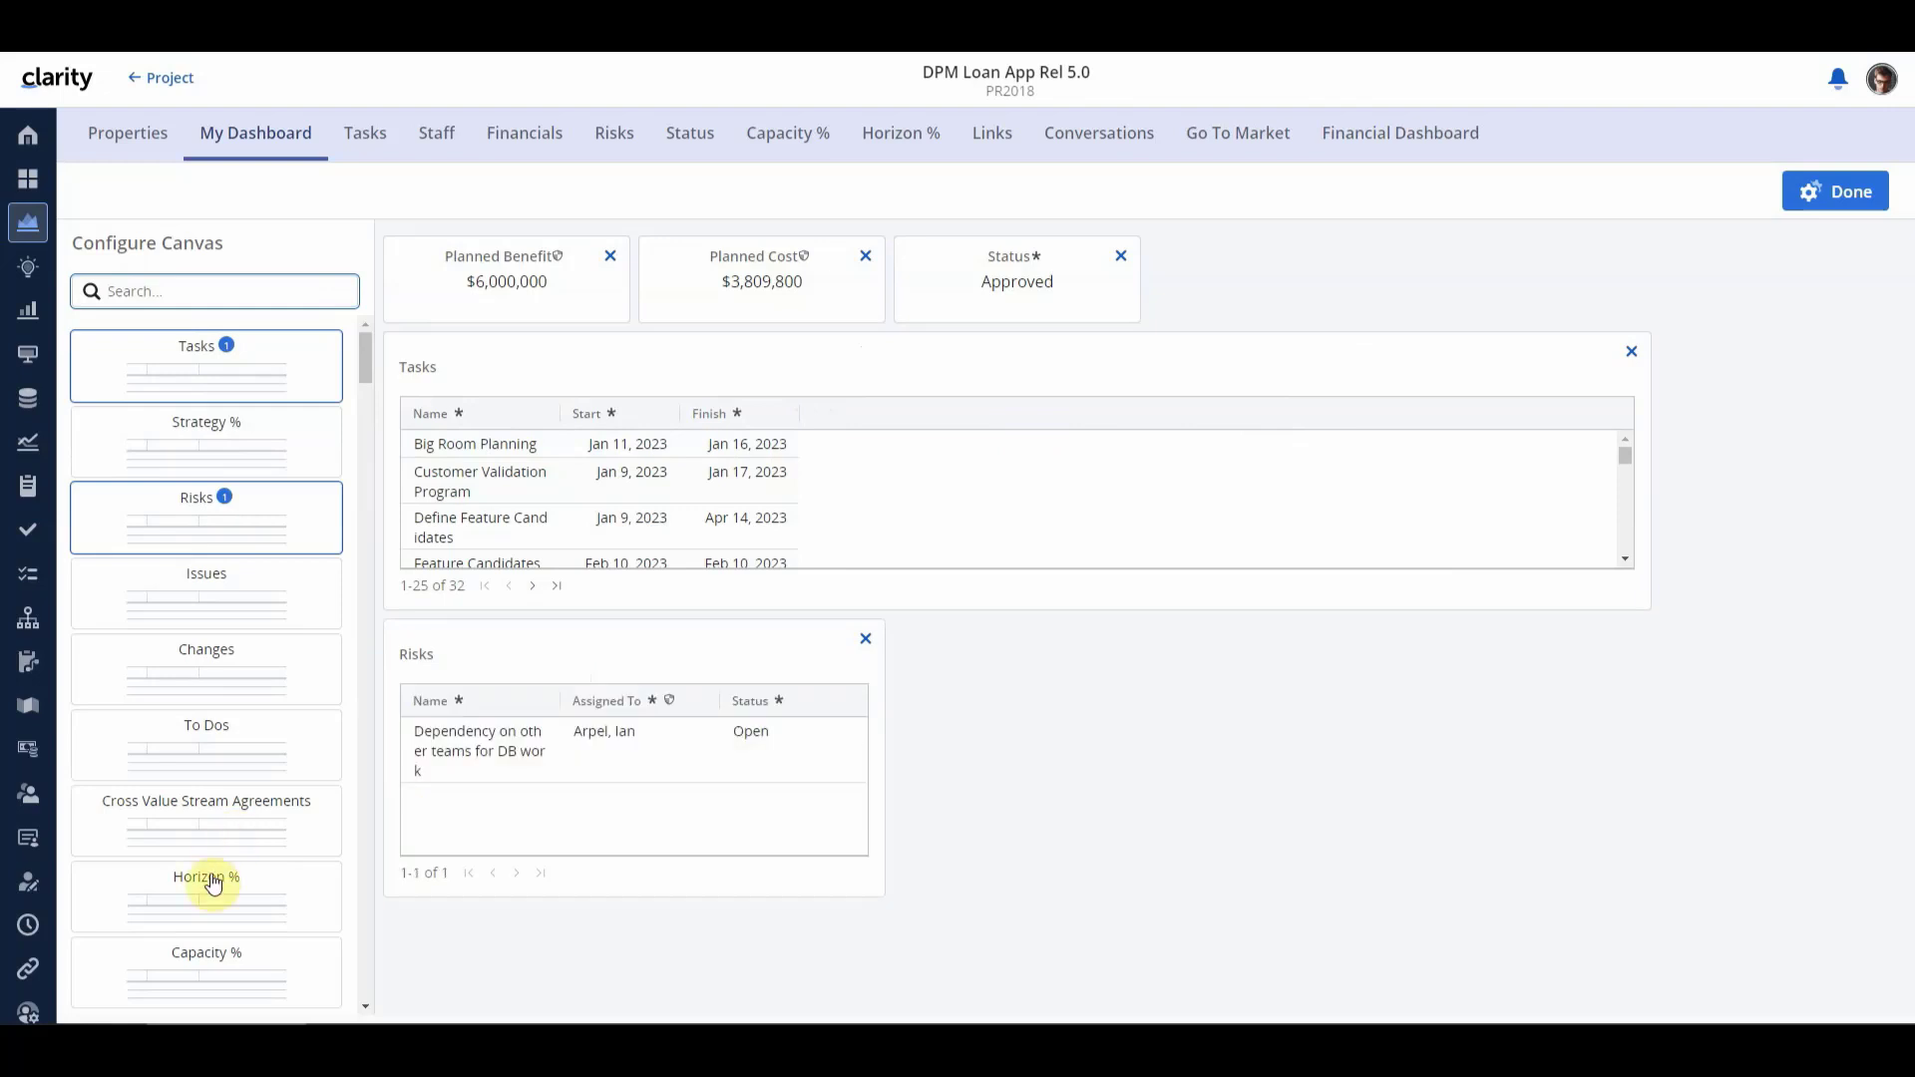
scroll(223, 698, down, 1)
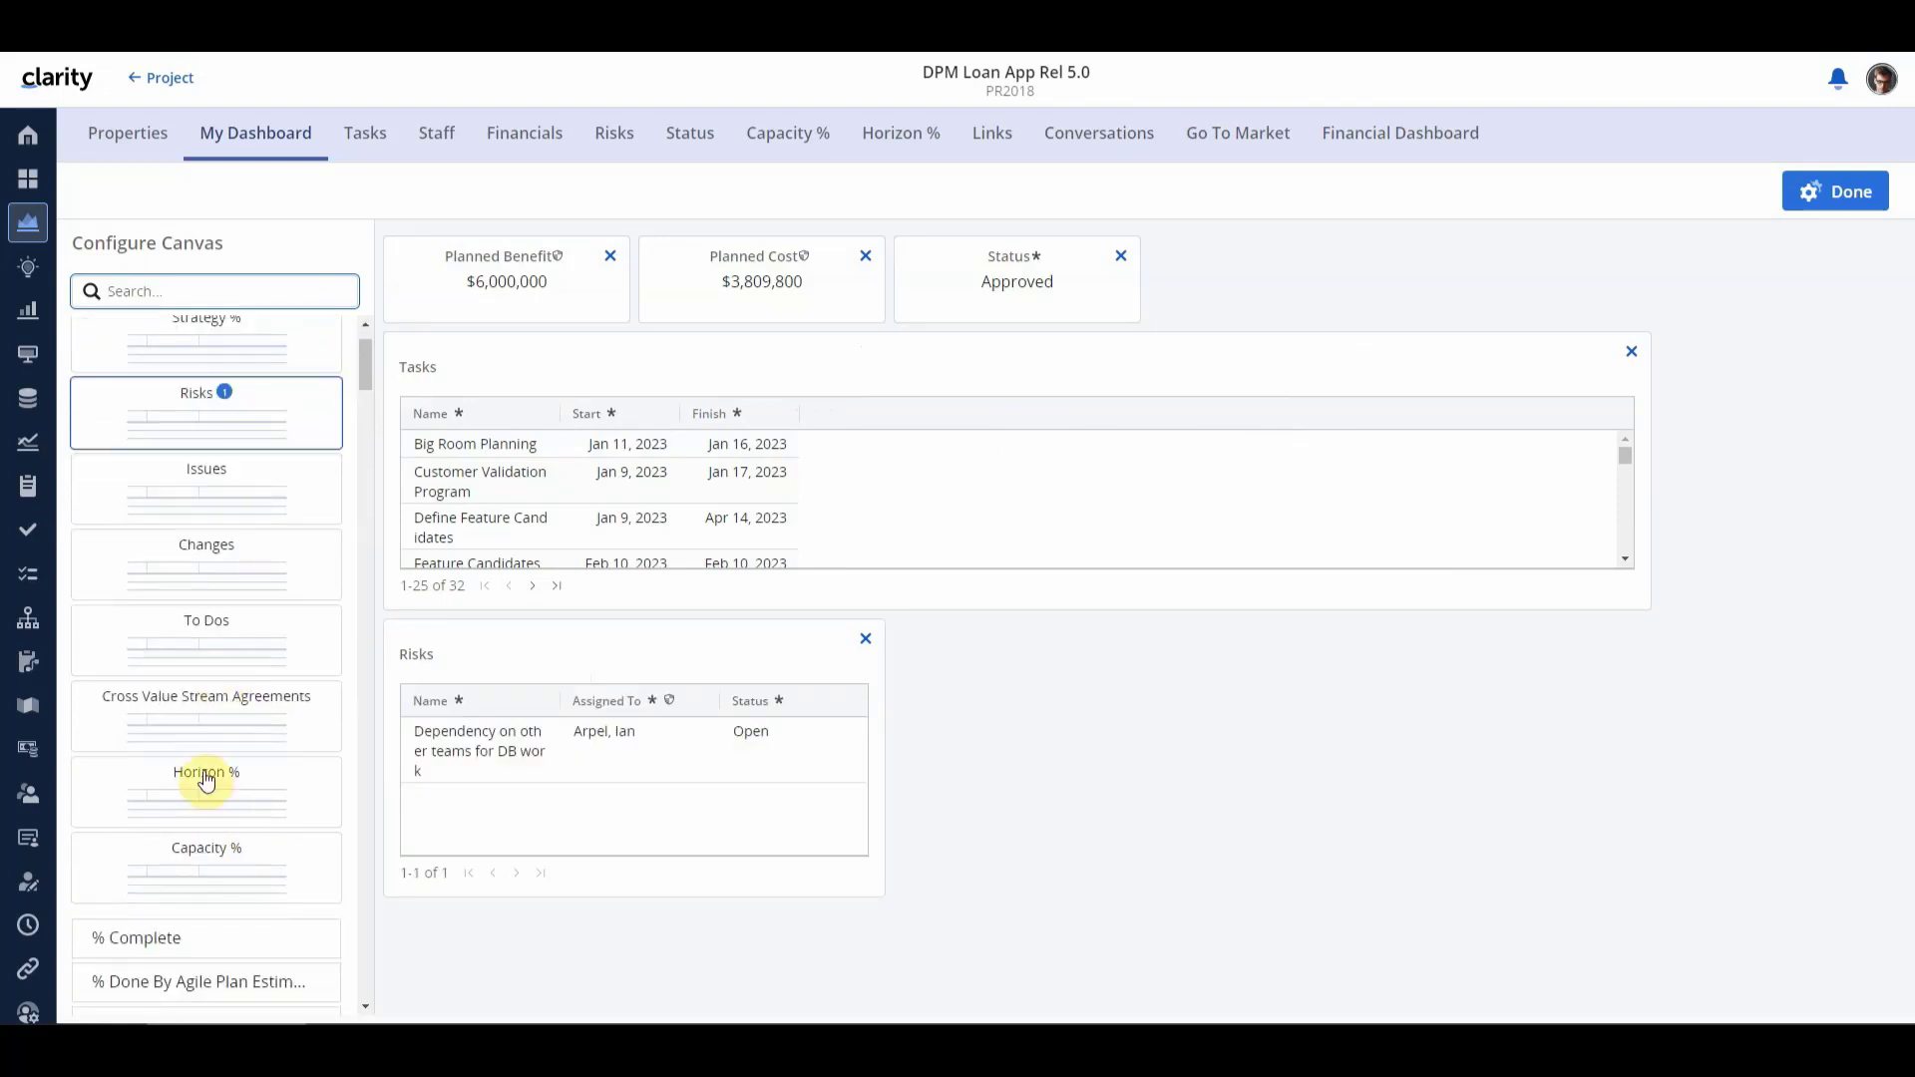
Step: Place a Strategy % table beside the Risks table and a second Tasks table beneath Risks on the canvas
scroll(210, 423, up, 1)
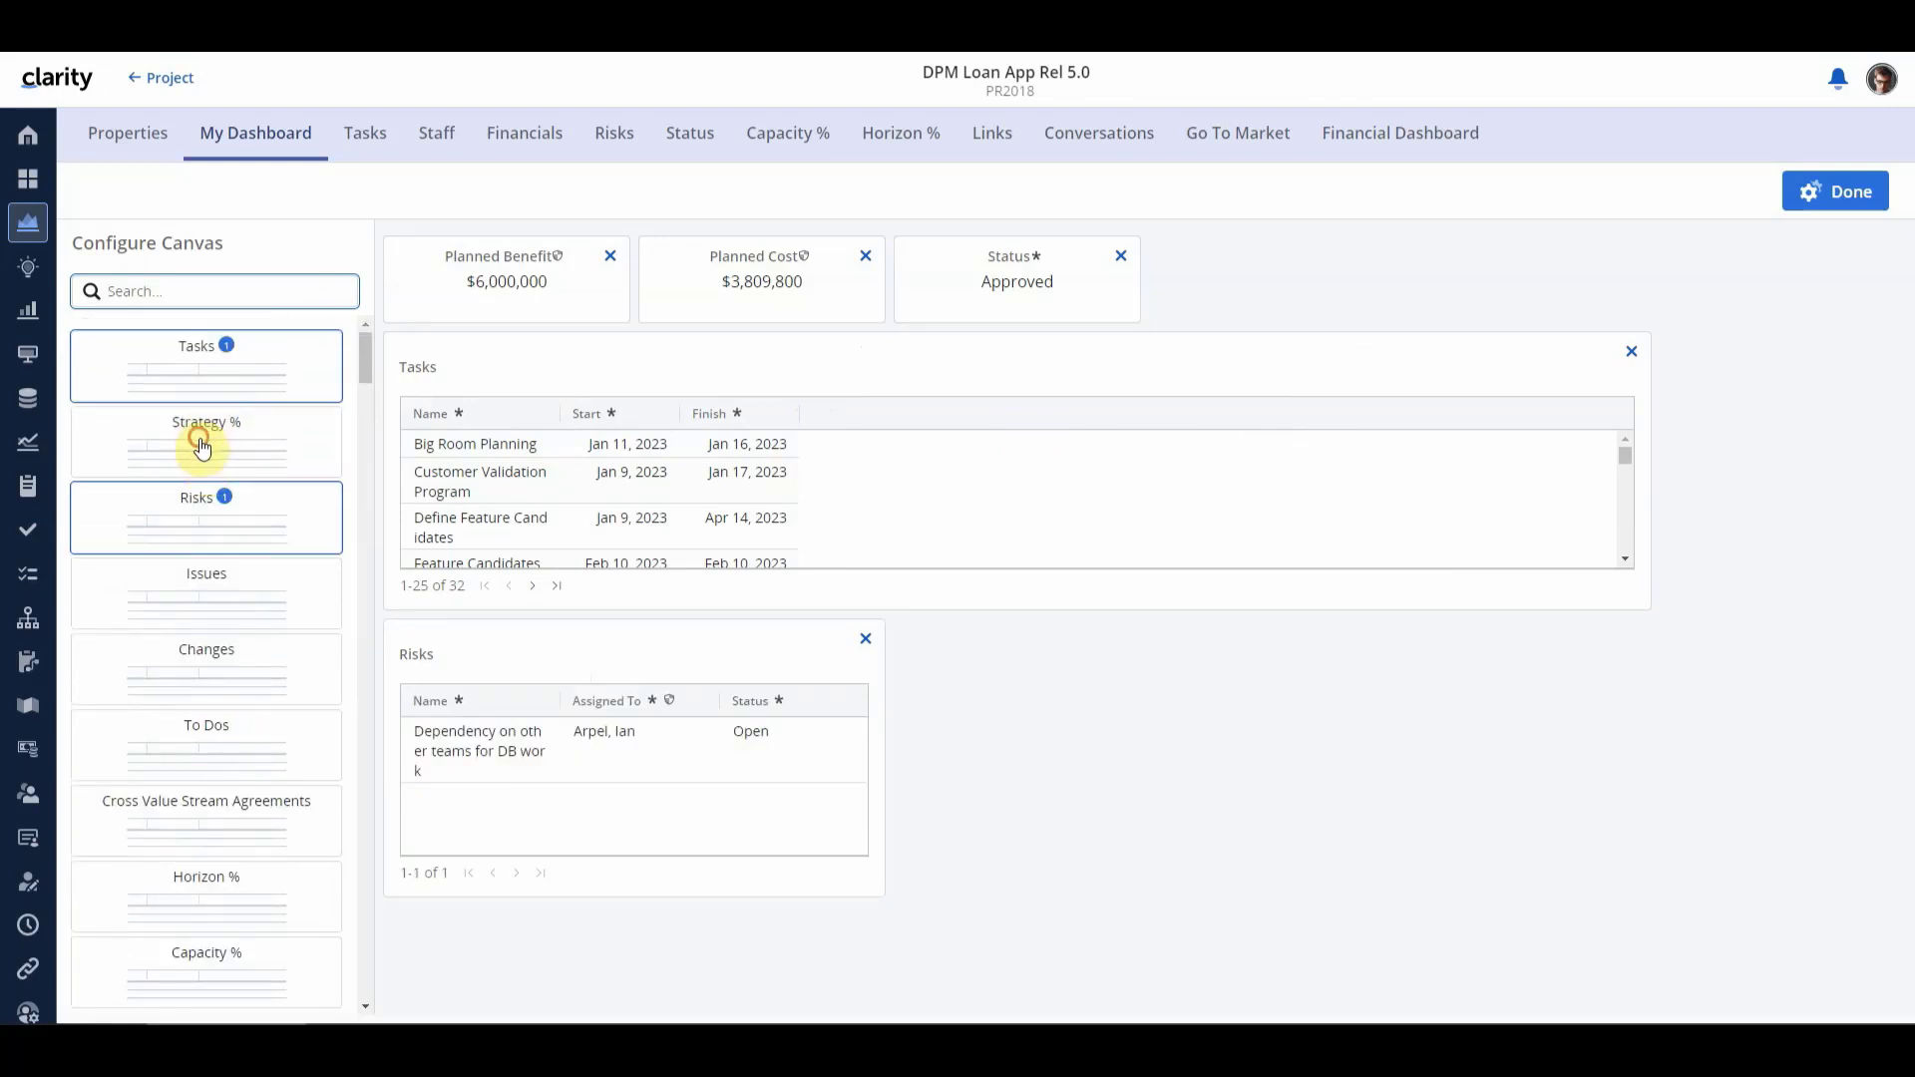
drag(201, 446, 1028, 703)
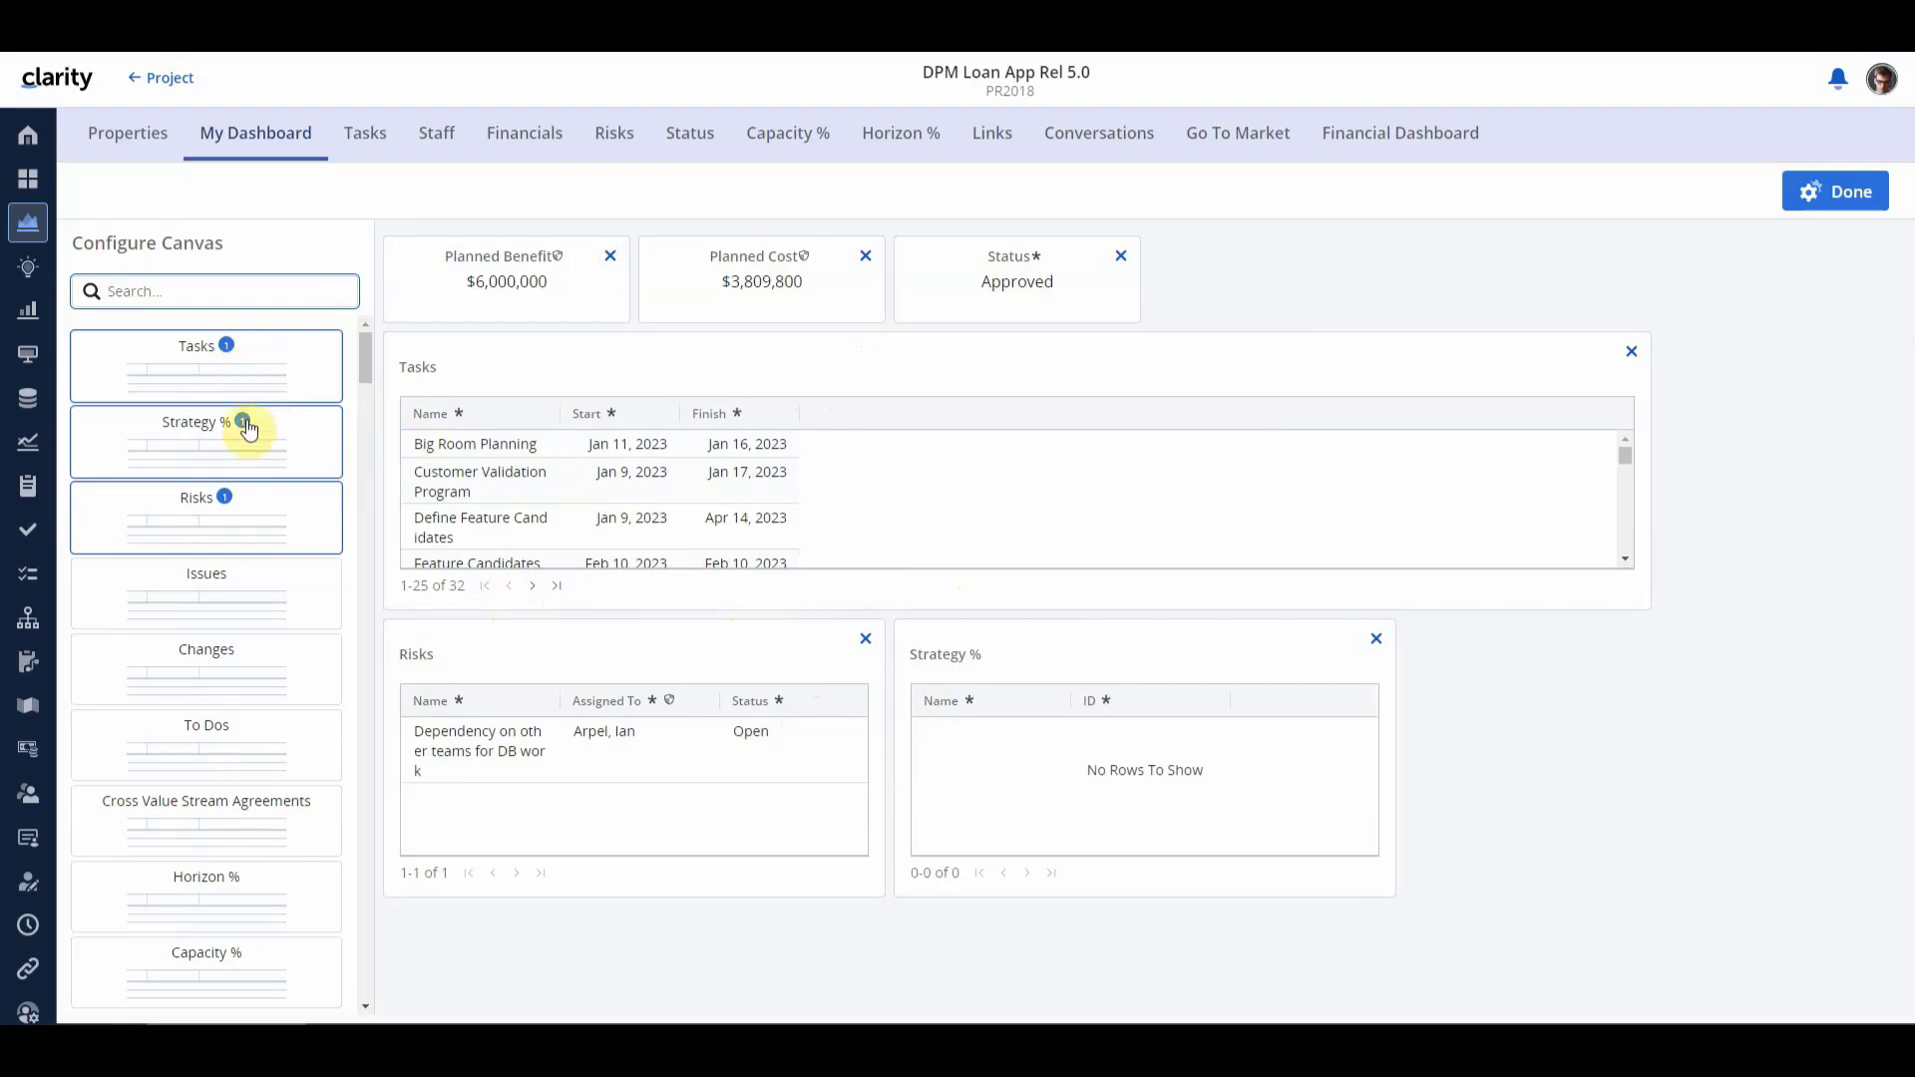
drag(195, 375, 563, 942)
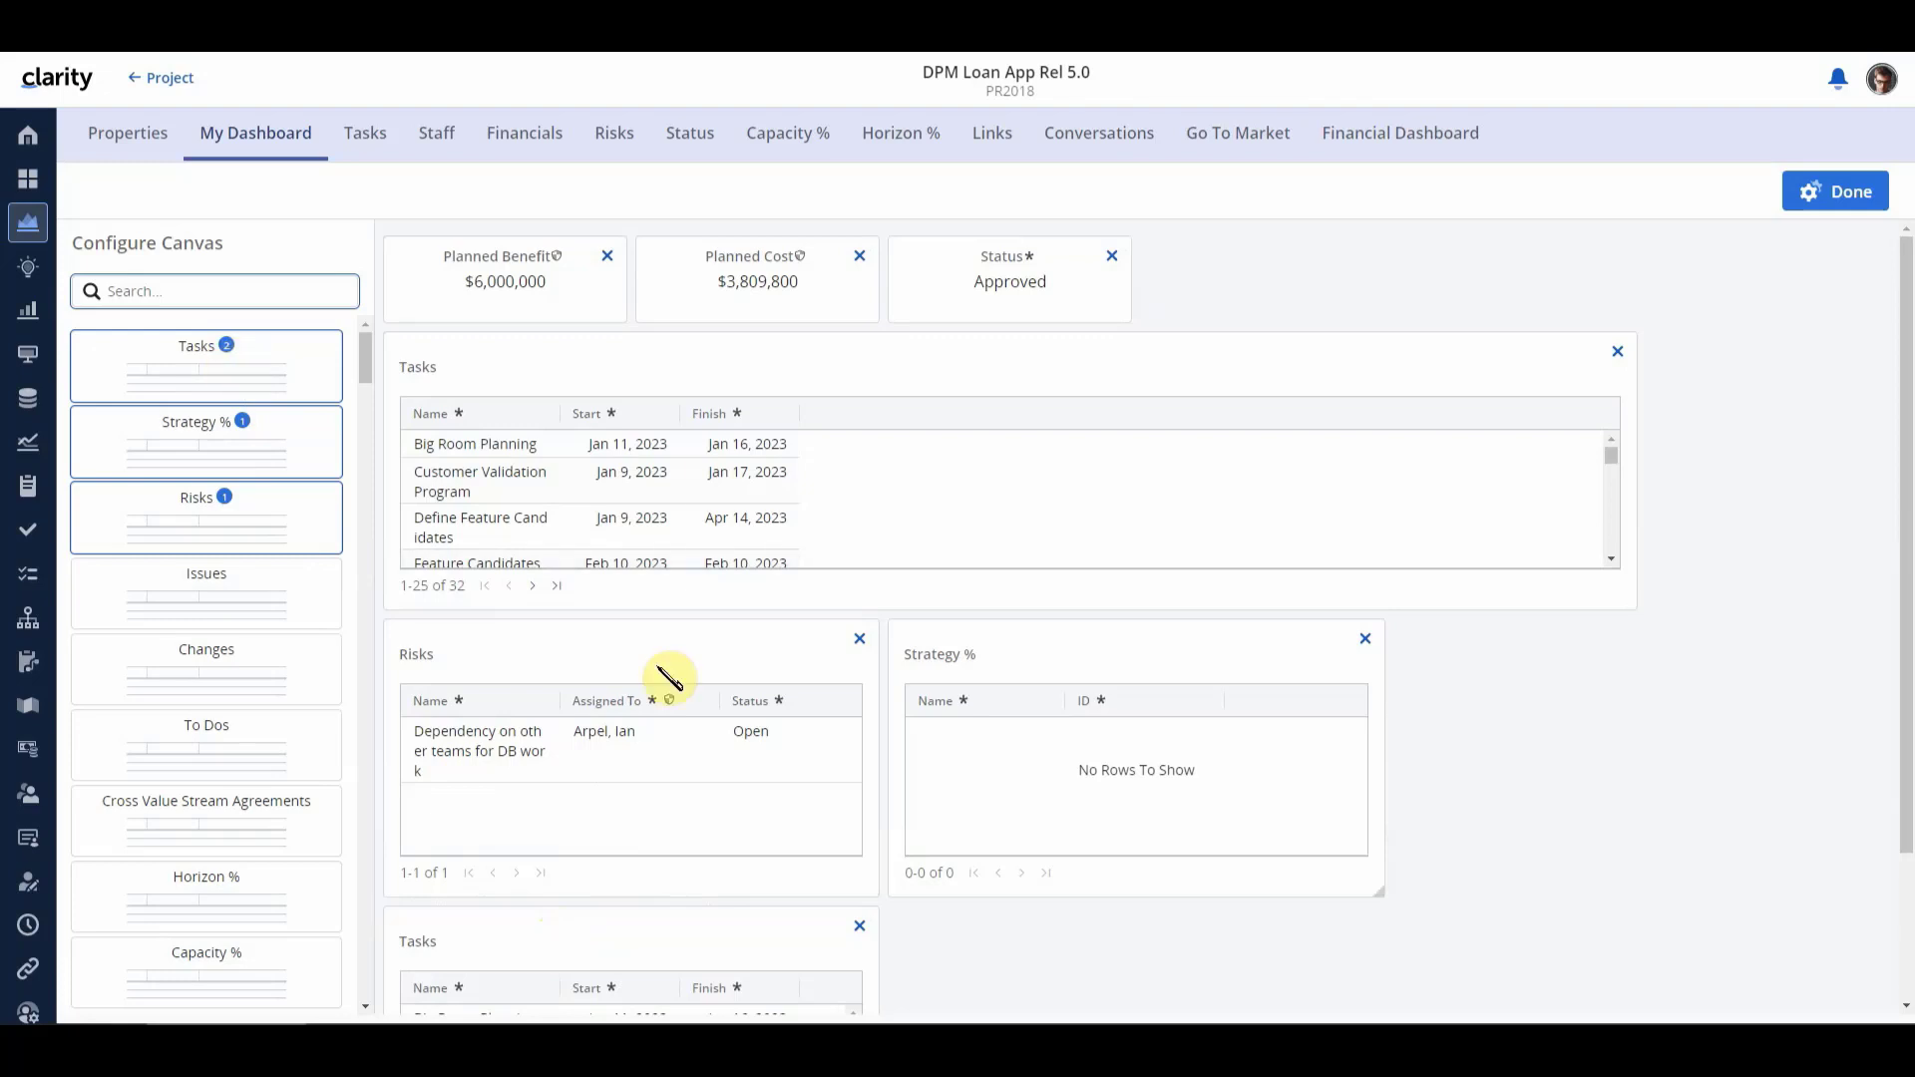
scroll(667, 685, down, 2)
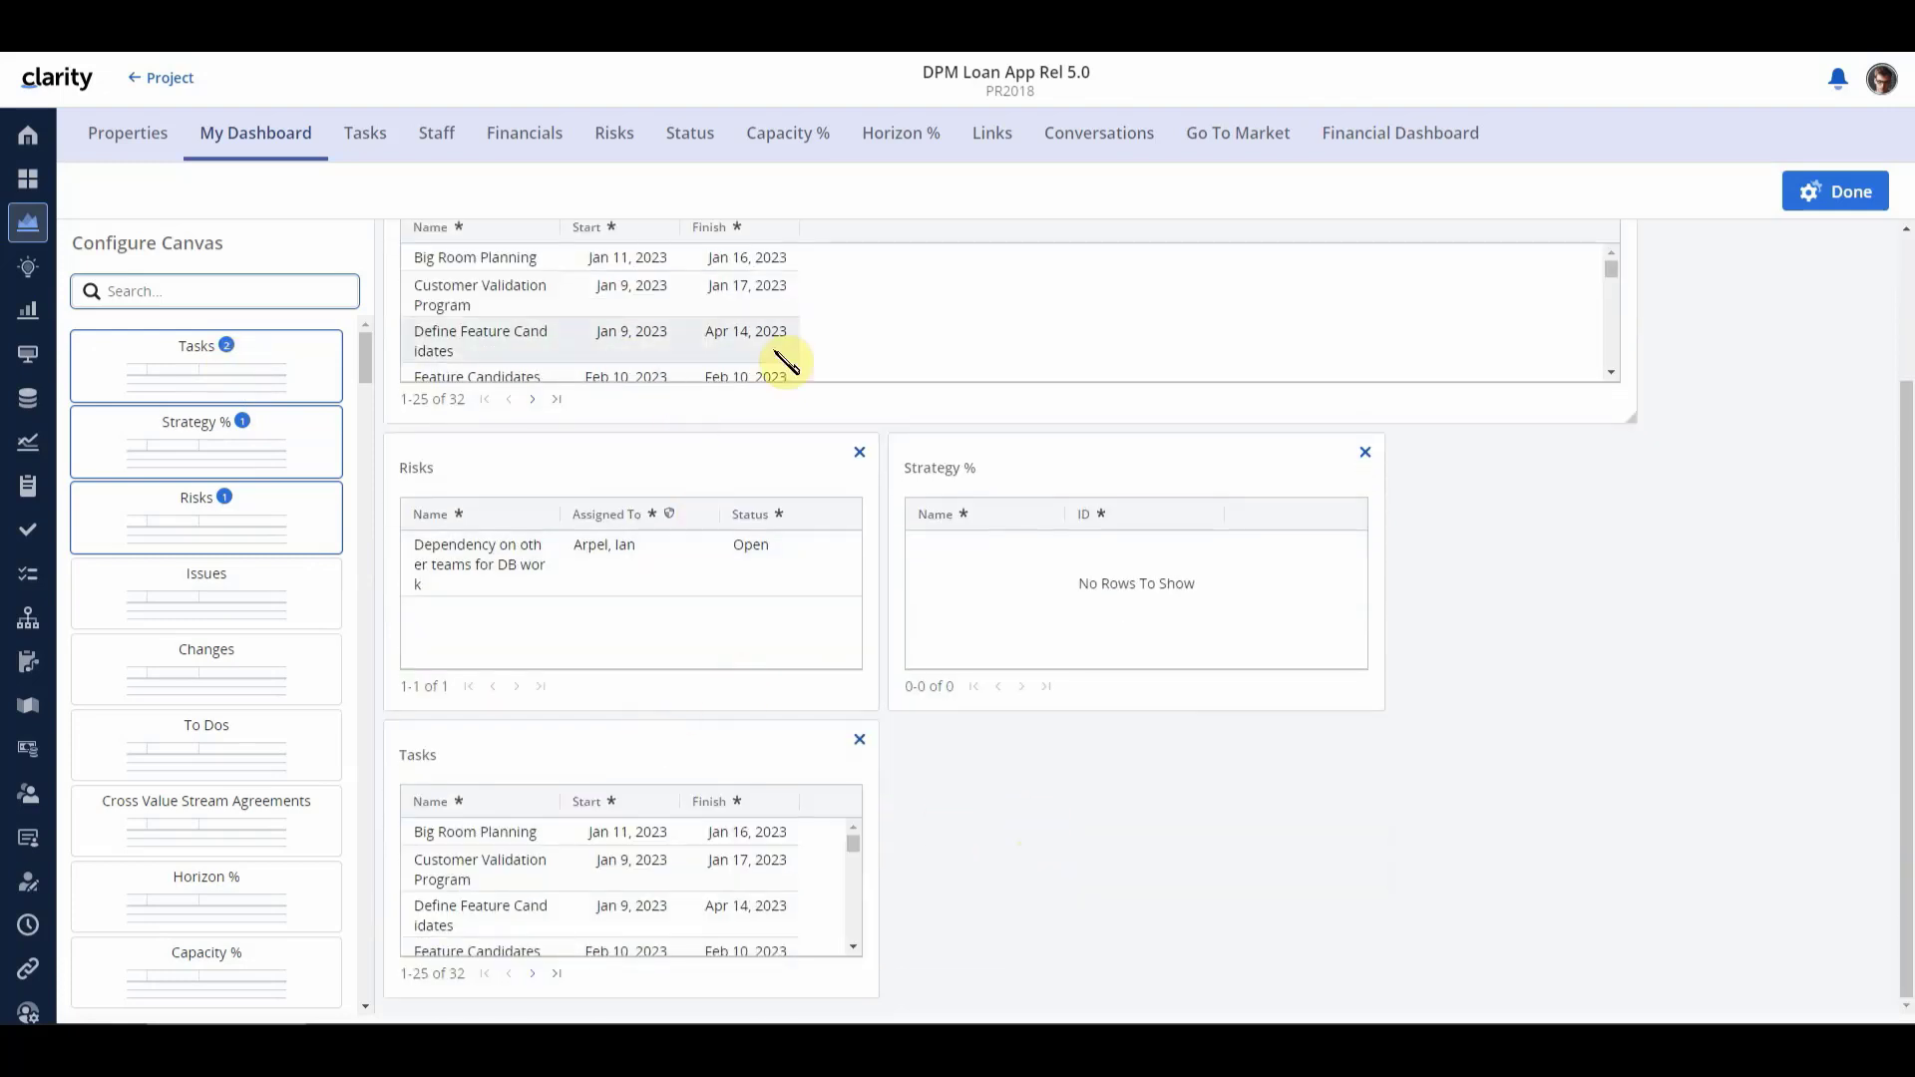
Step: Narrow the upper Tasks table to line up with the outer edge of the Strategy % table and finish configuring the canvas
scroll(1380, 710, up, 2)
scroll(1380, 710, up, 1)
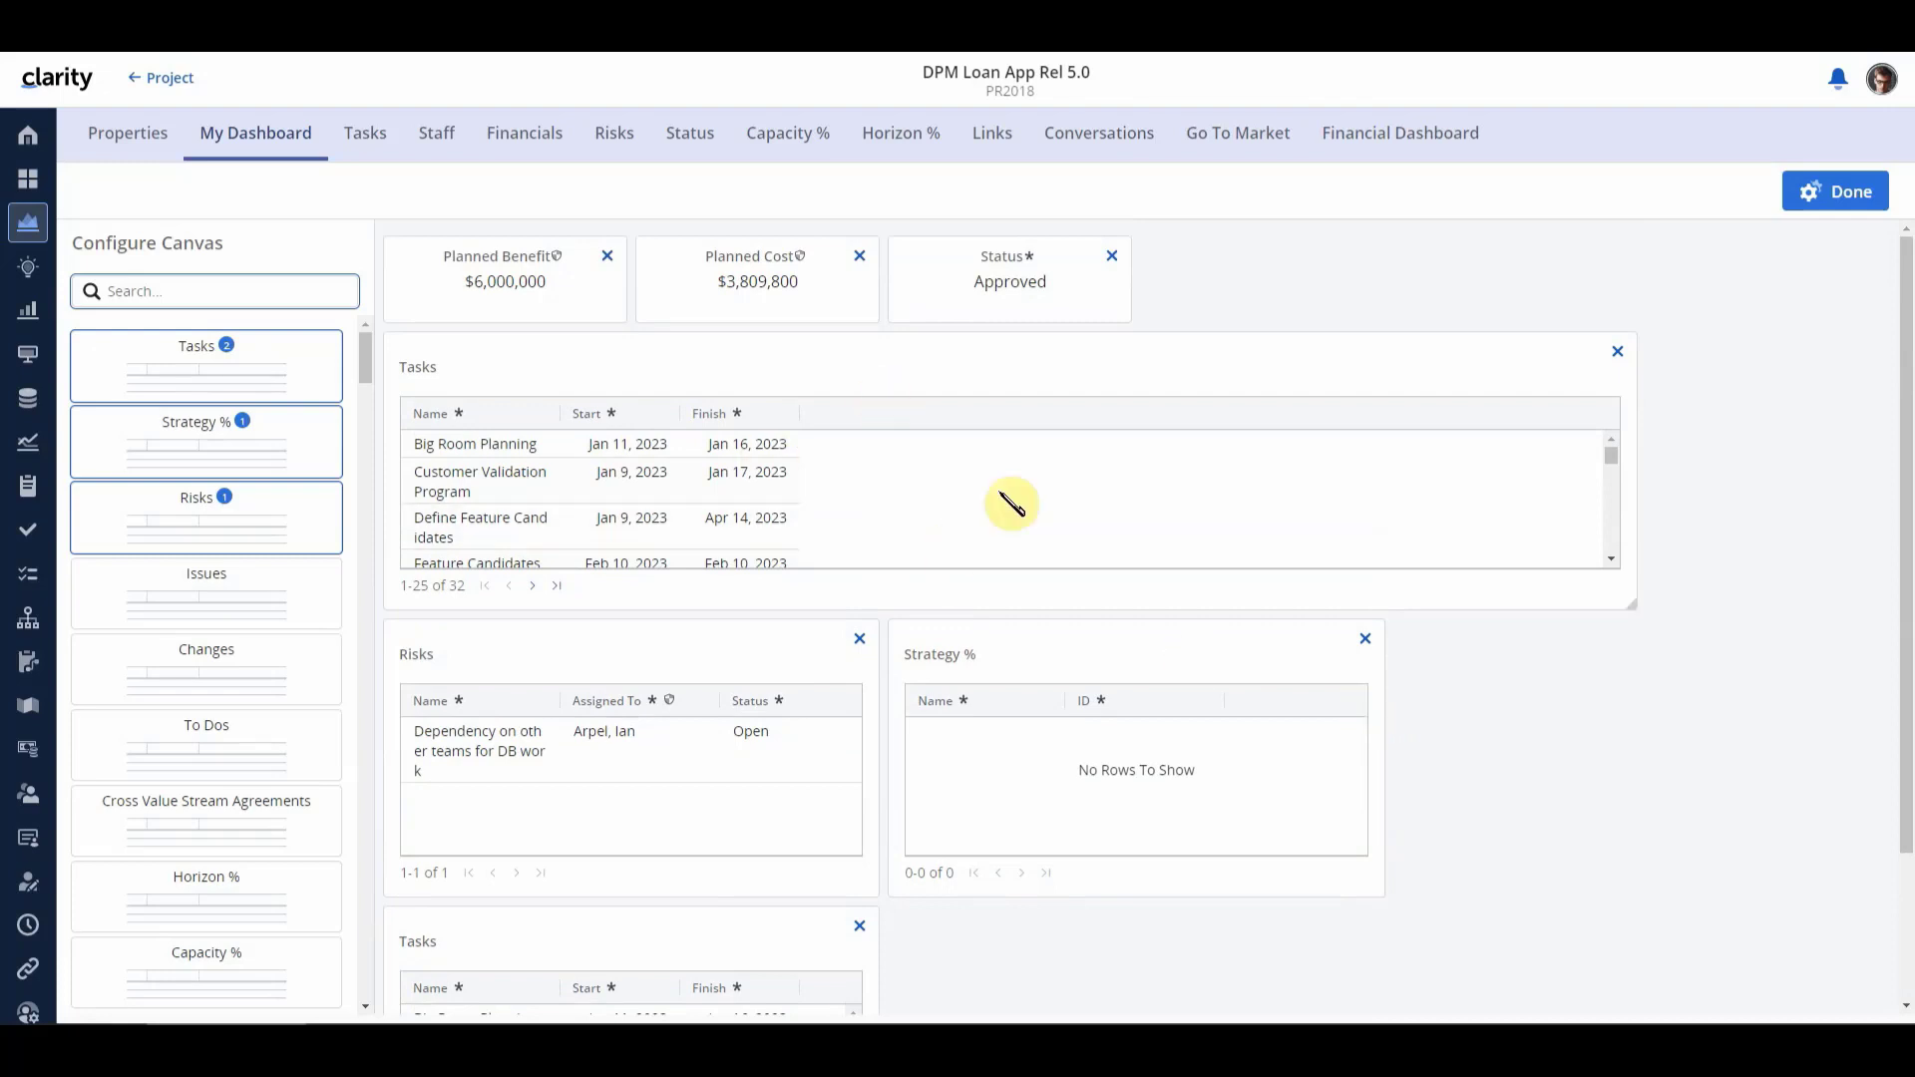
drag(1639, 599, 1379, 600)
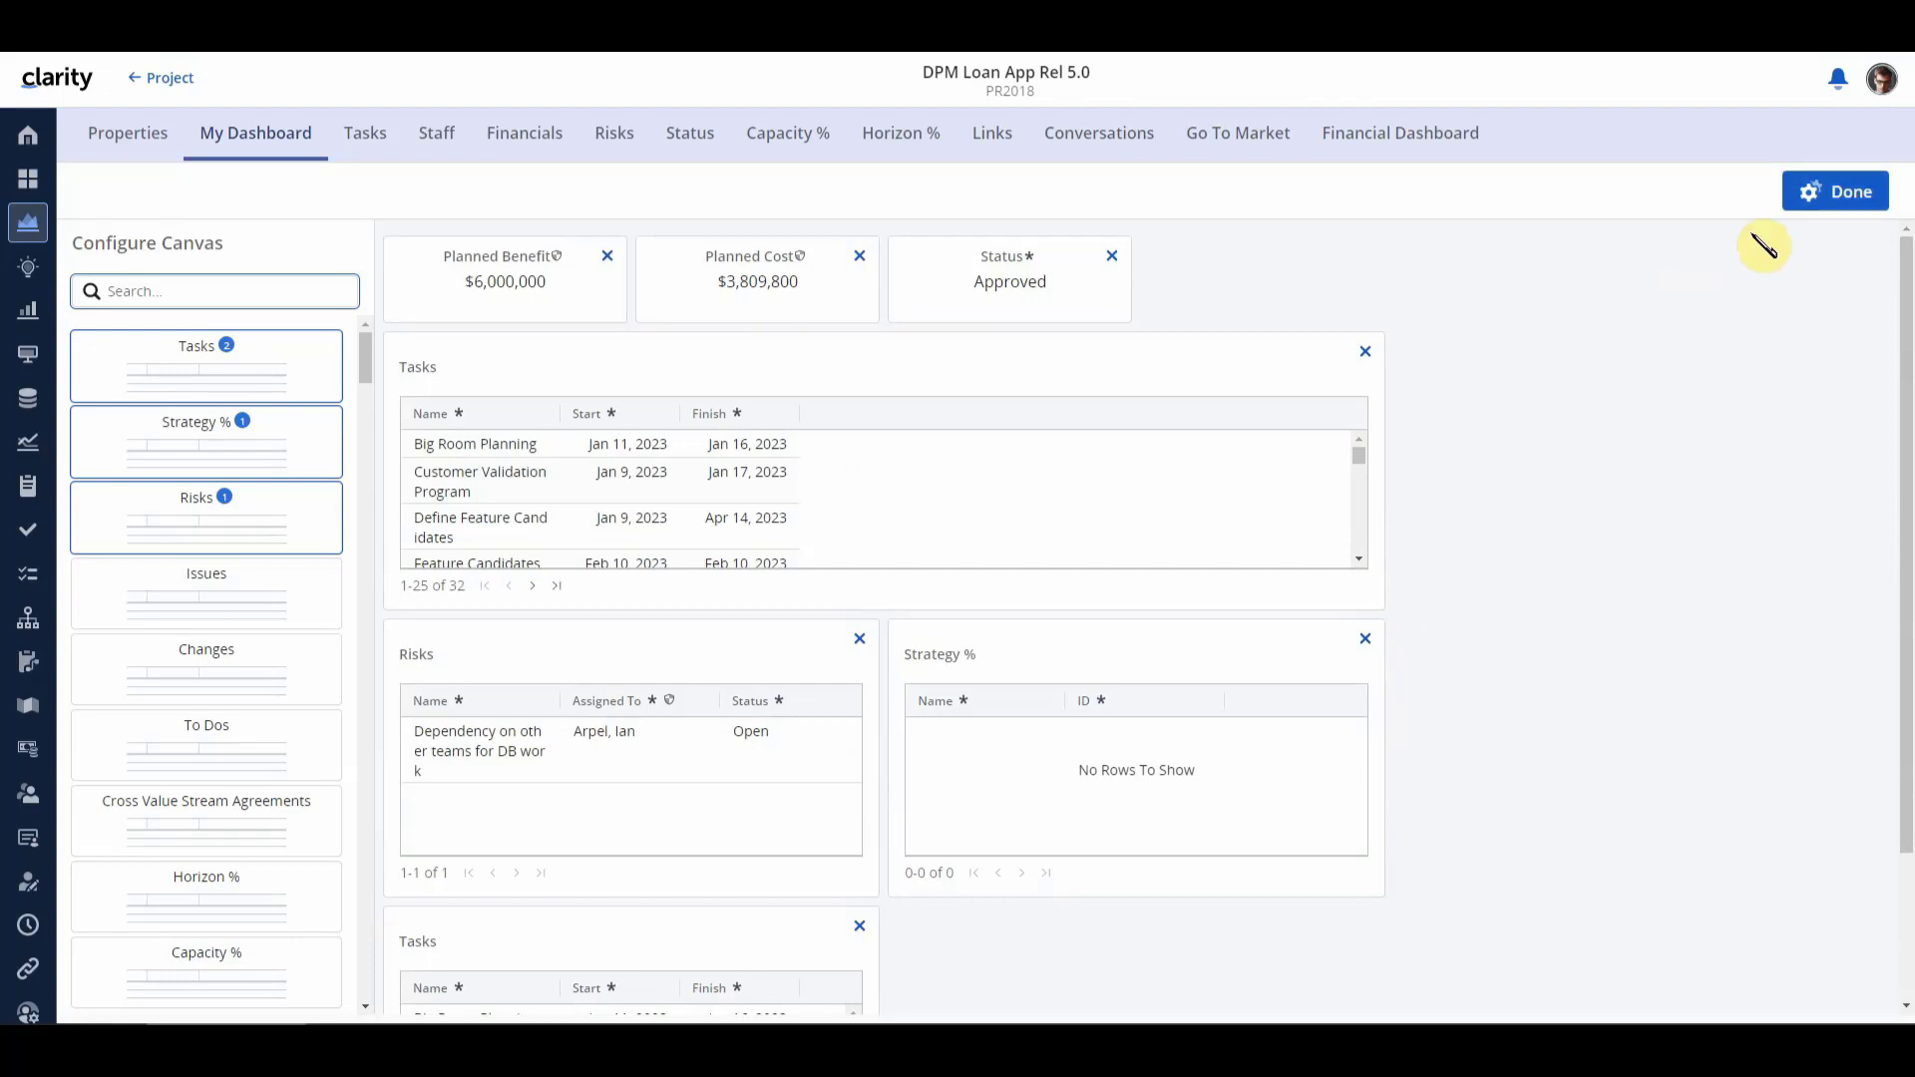
click(1838, 202)
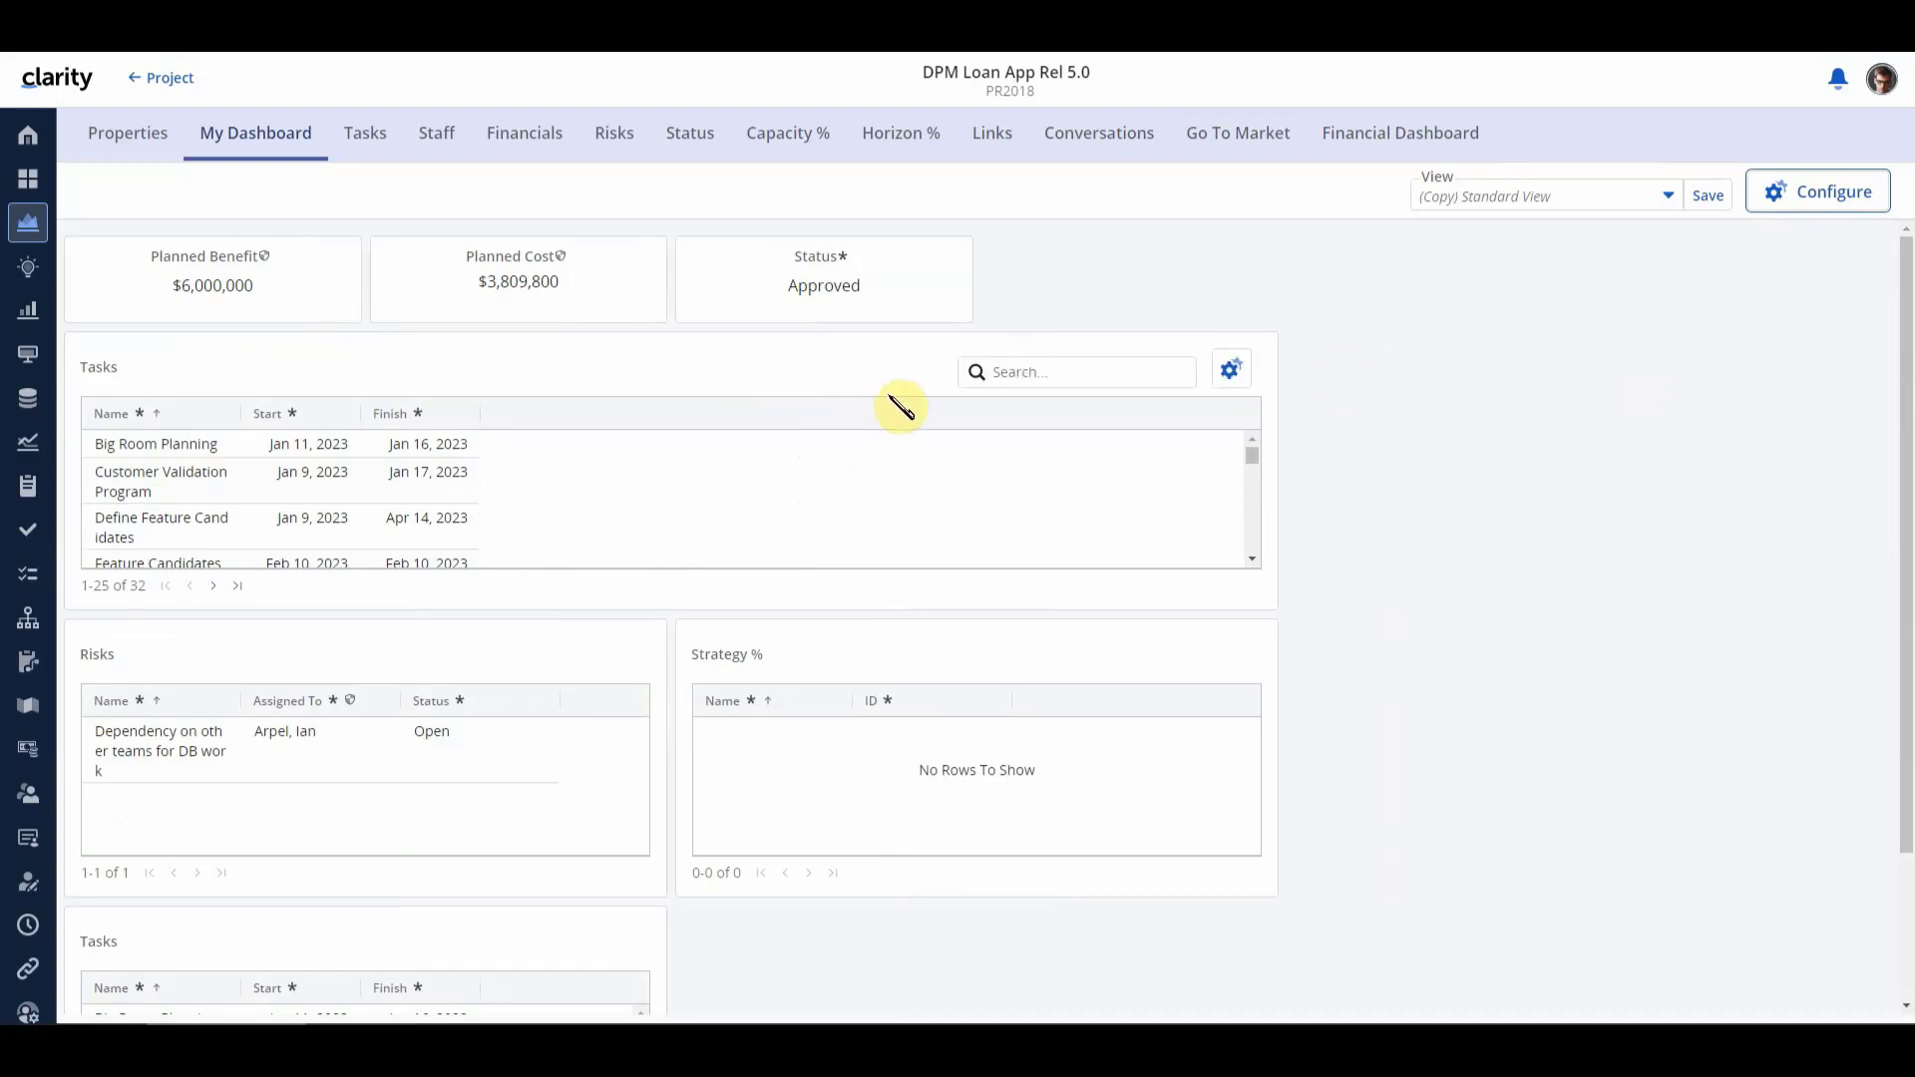
Step: Open the settings of the upper Tasks table and retitle it "Tasks - Due in 7 days"
click(1248, 382)
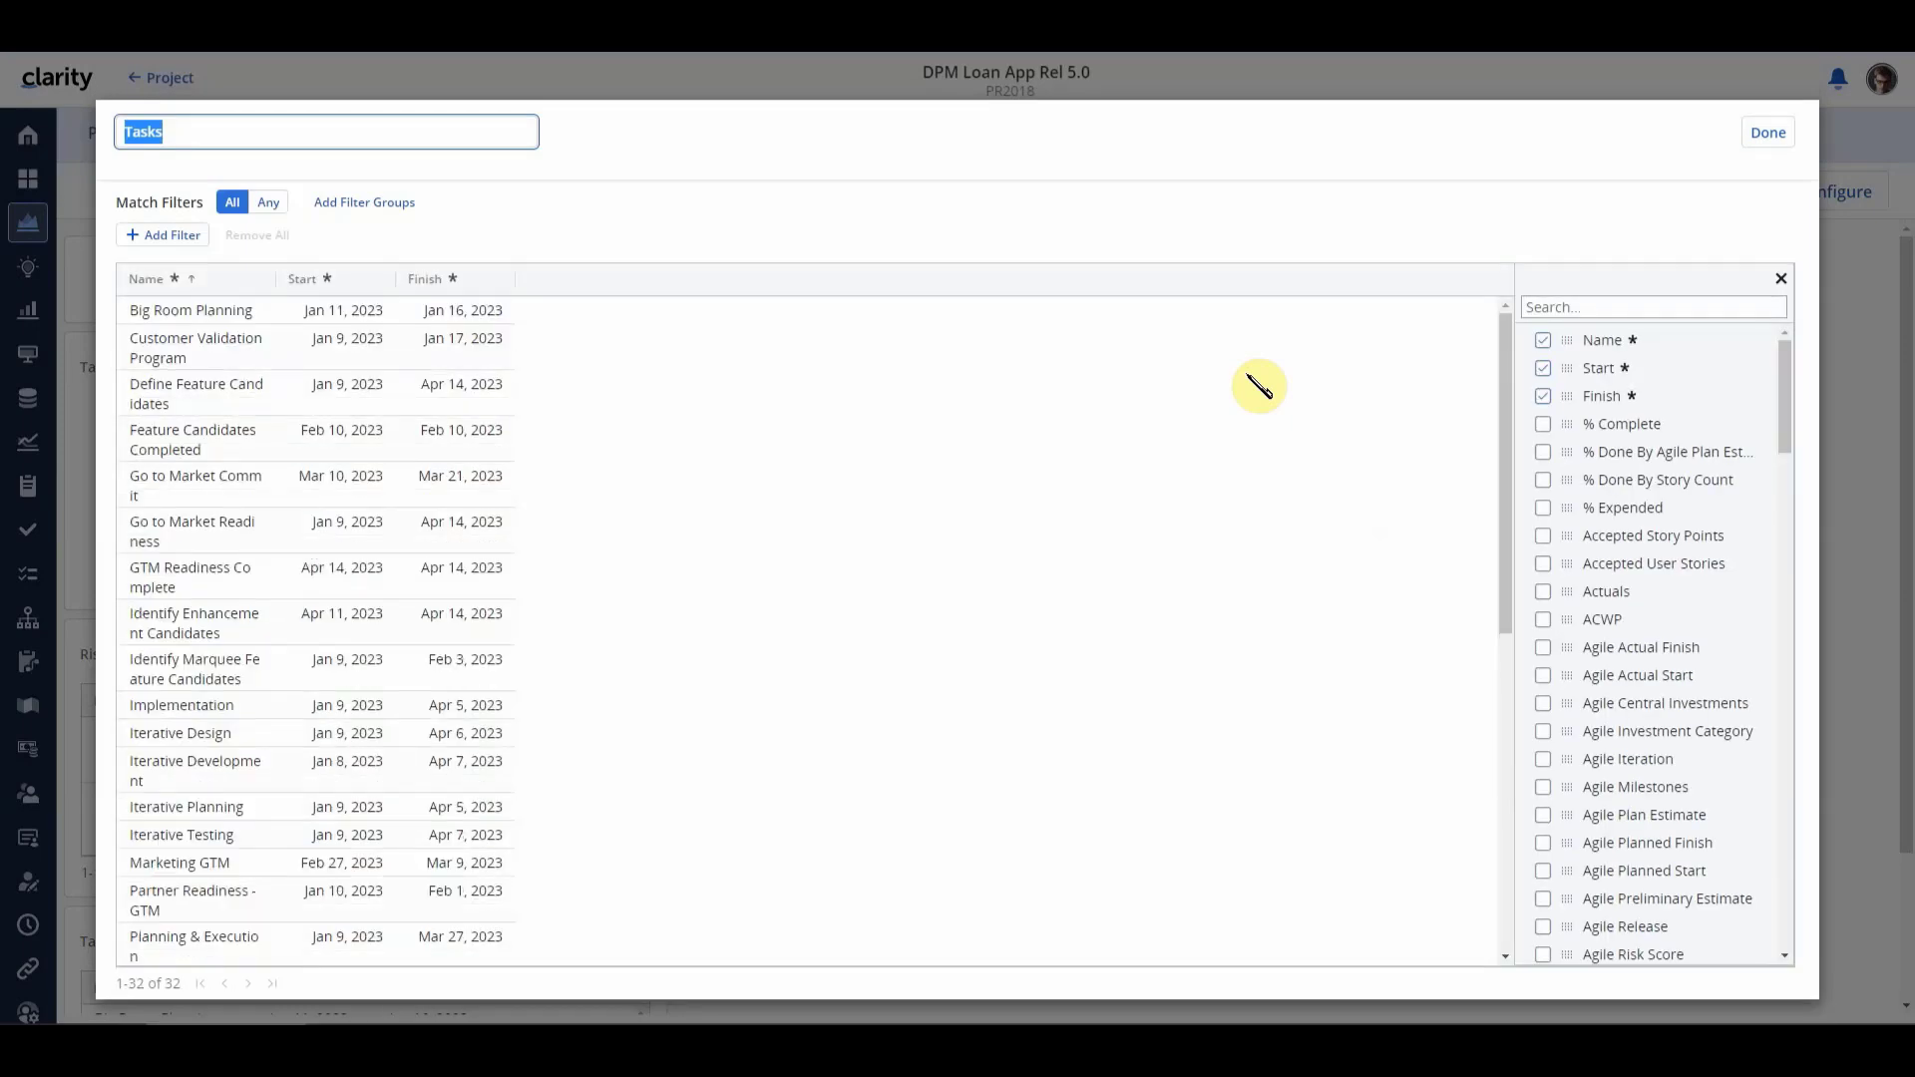
click(202, 138)
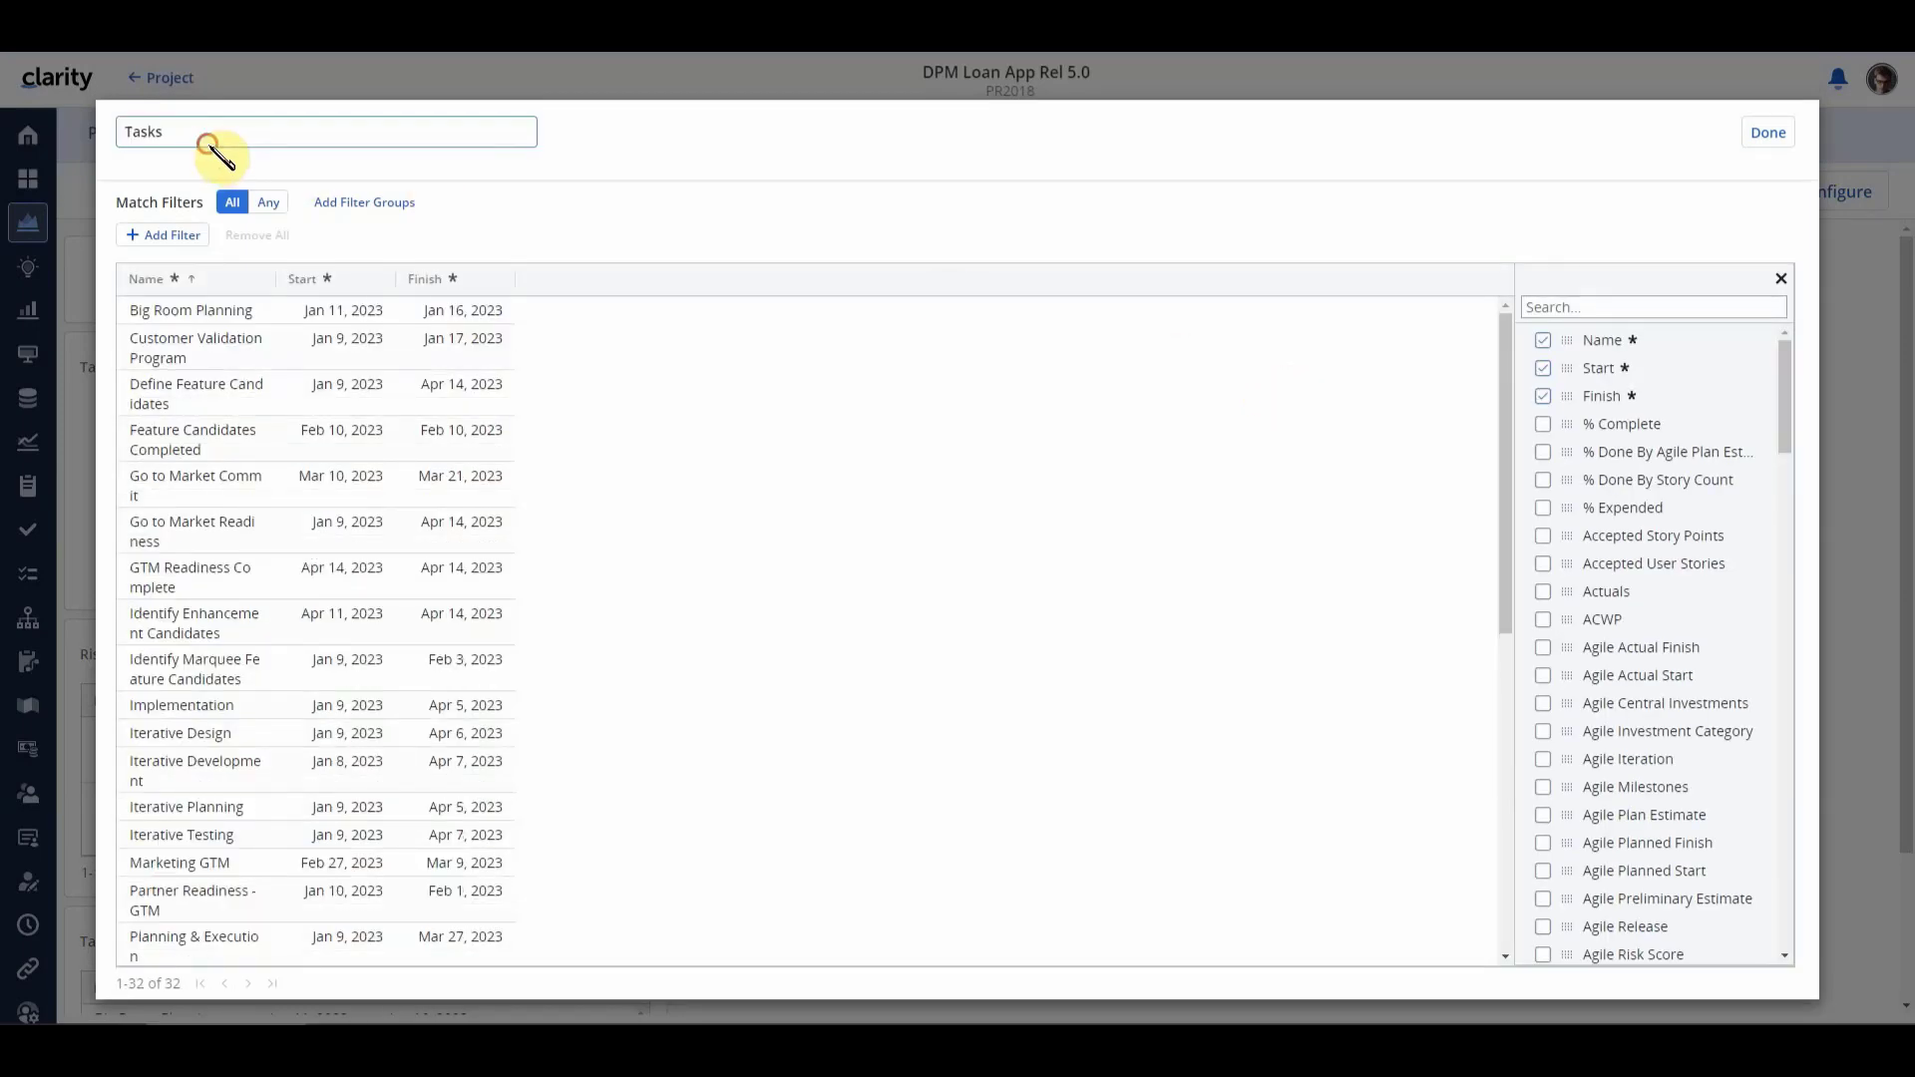
click(186, 131)
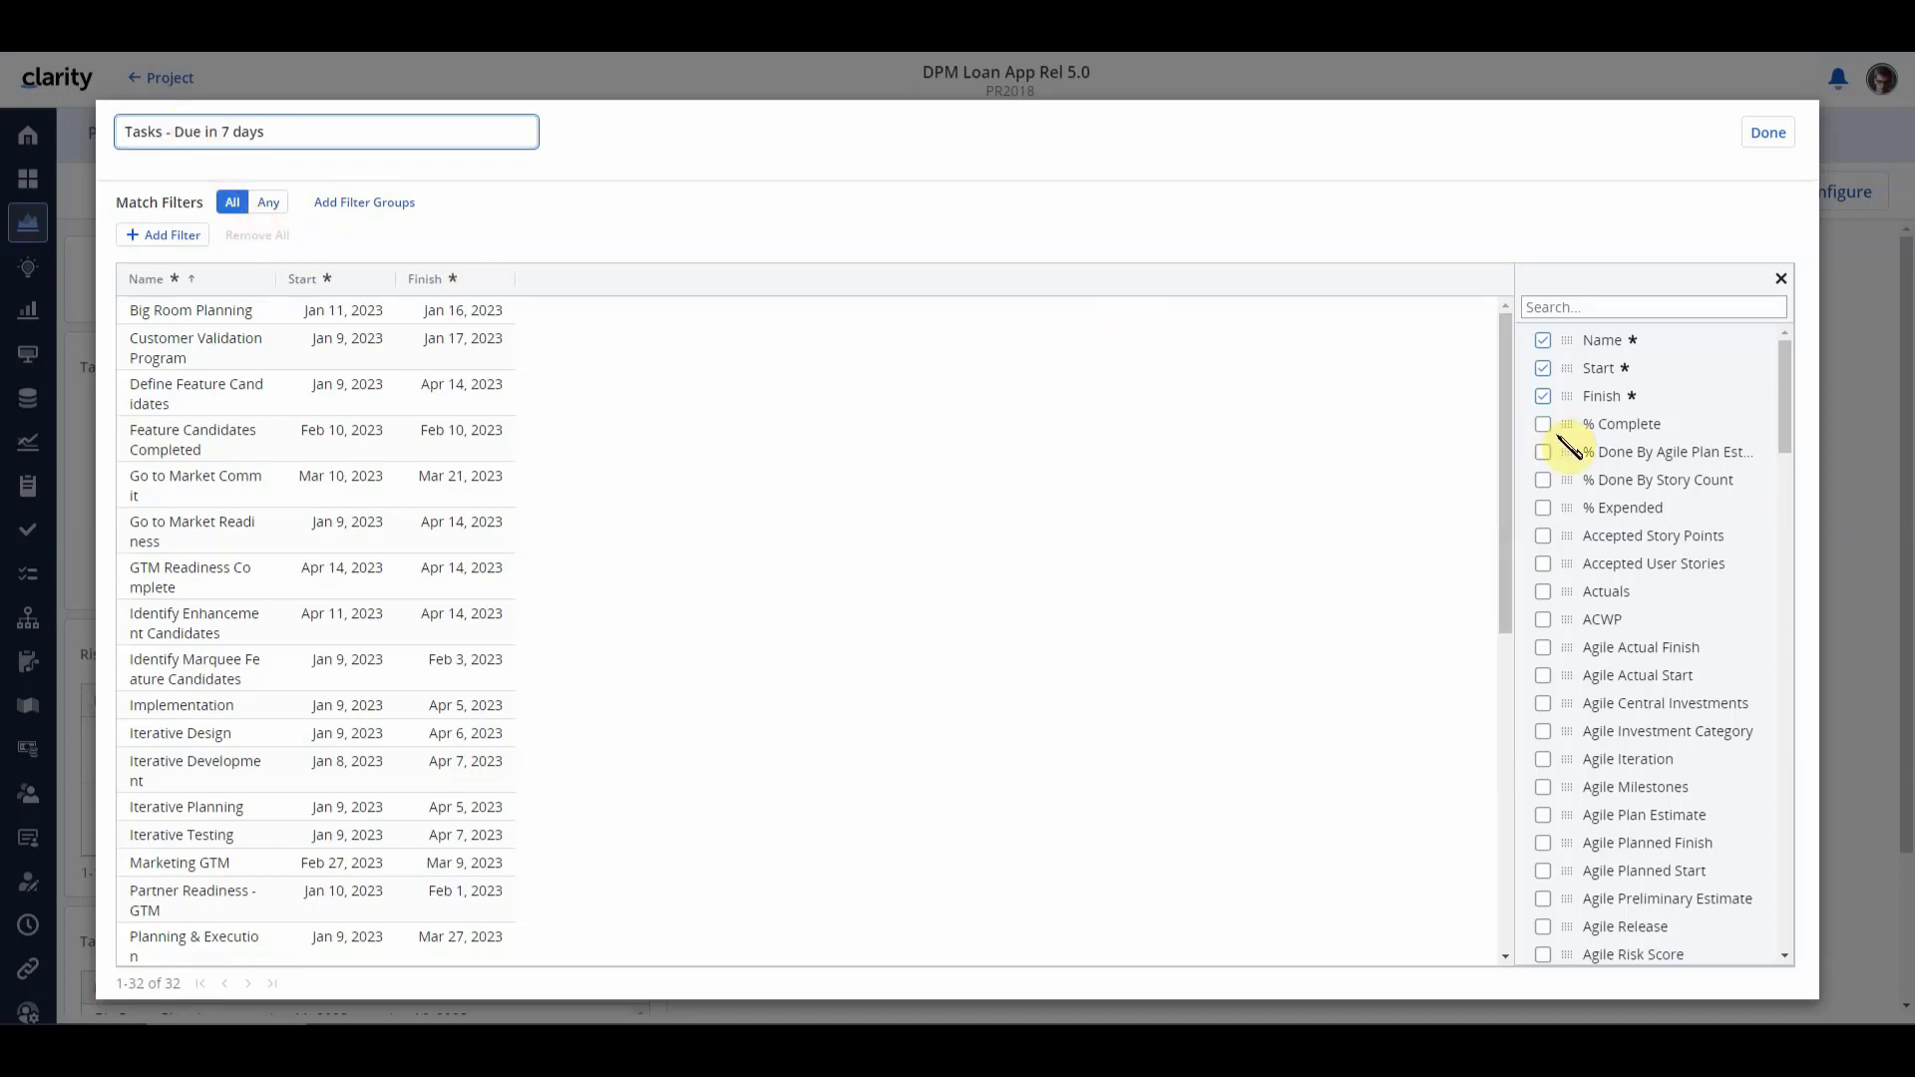
Step: Find the Status and Assigned Resources fields and add both as columns to the tasks table
drag(1781, 427, 1792, 577)
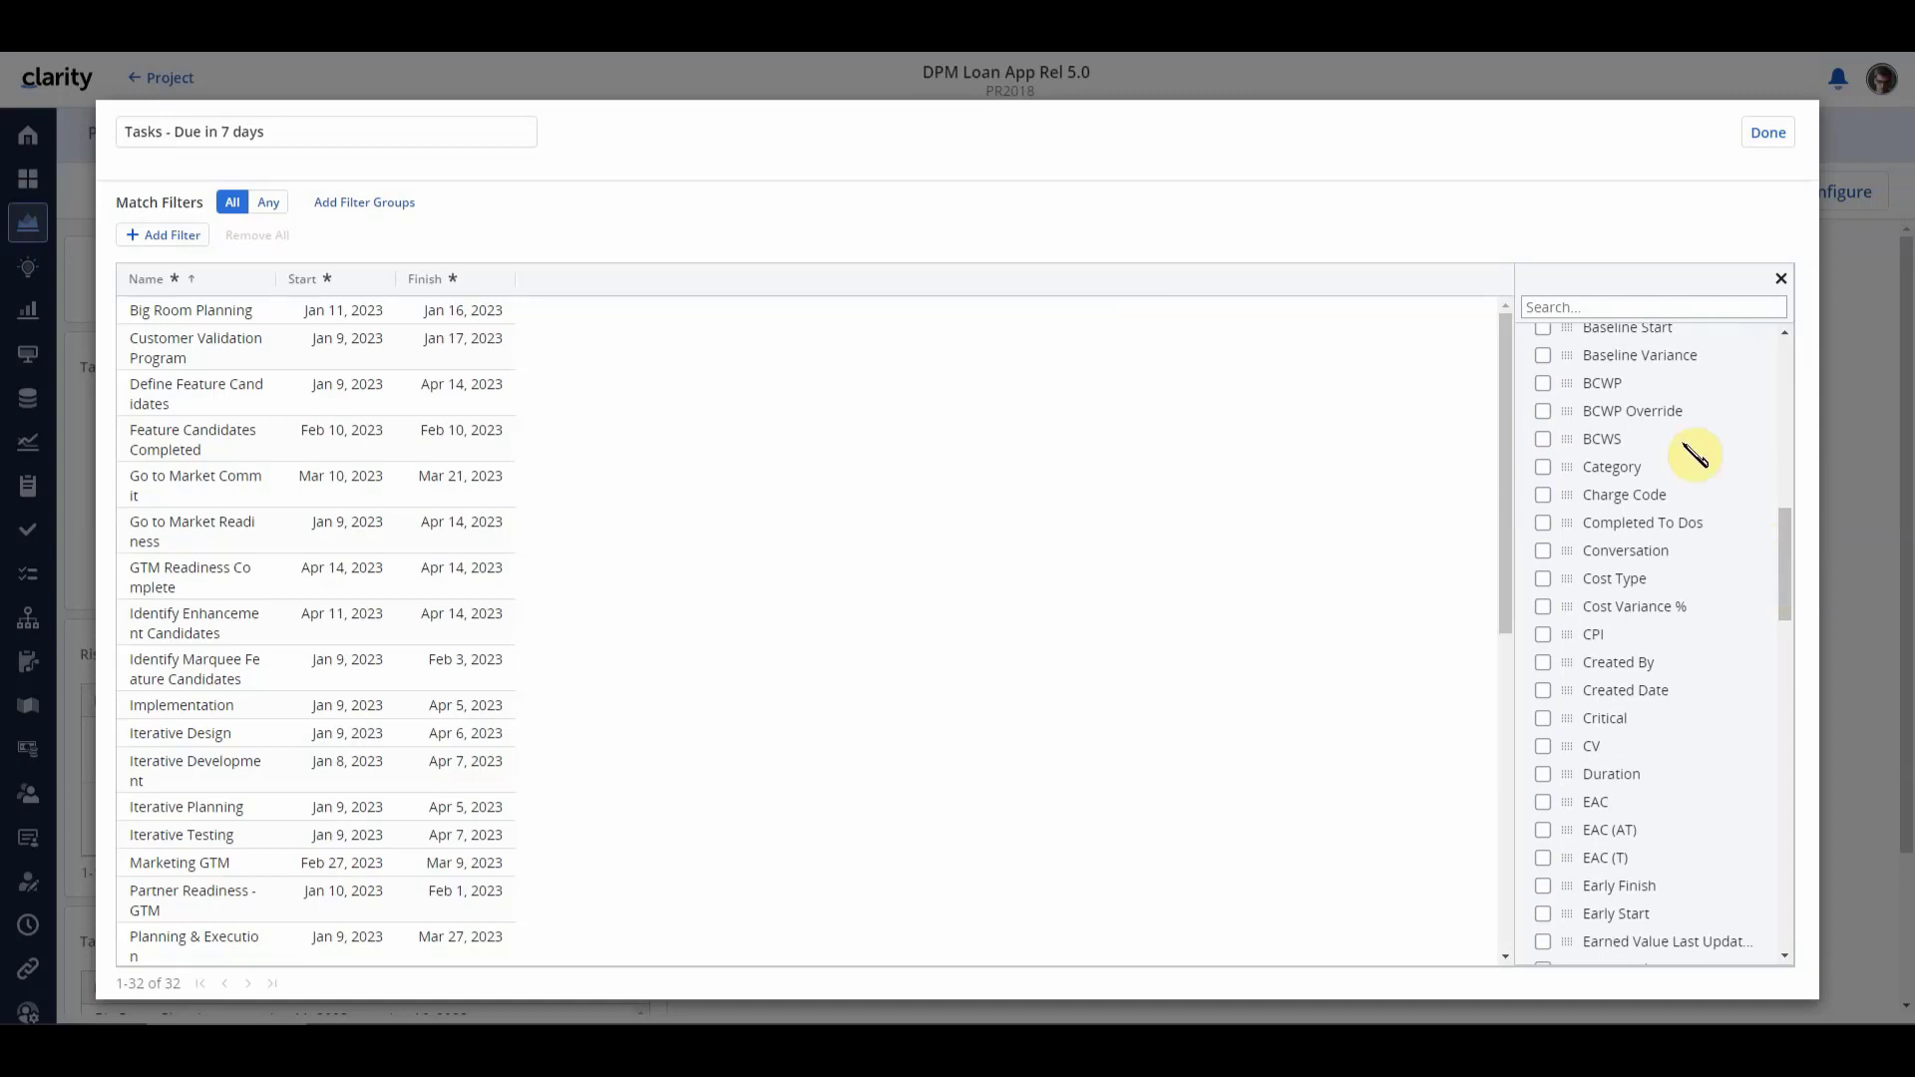
click(1597, 307)
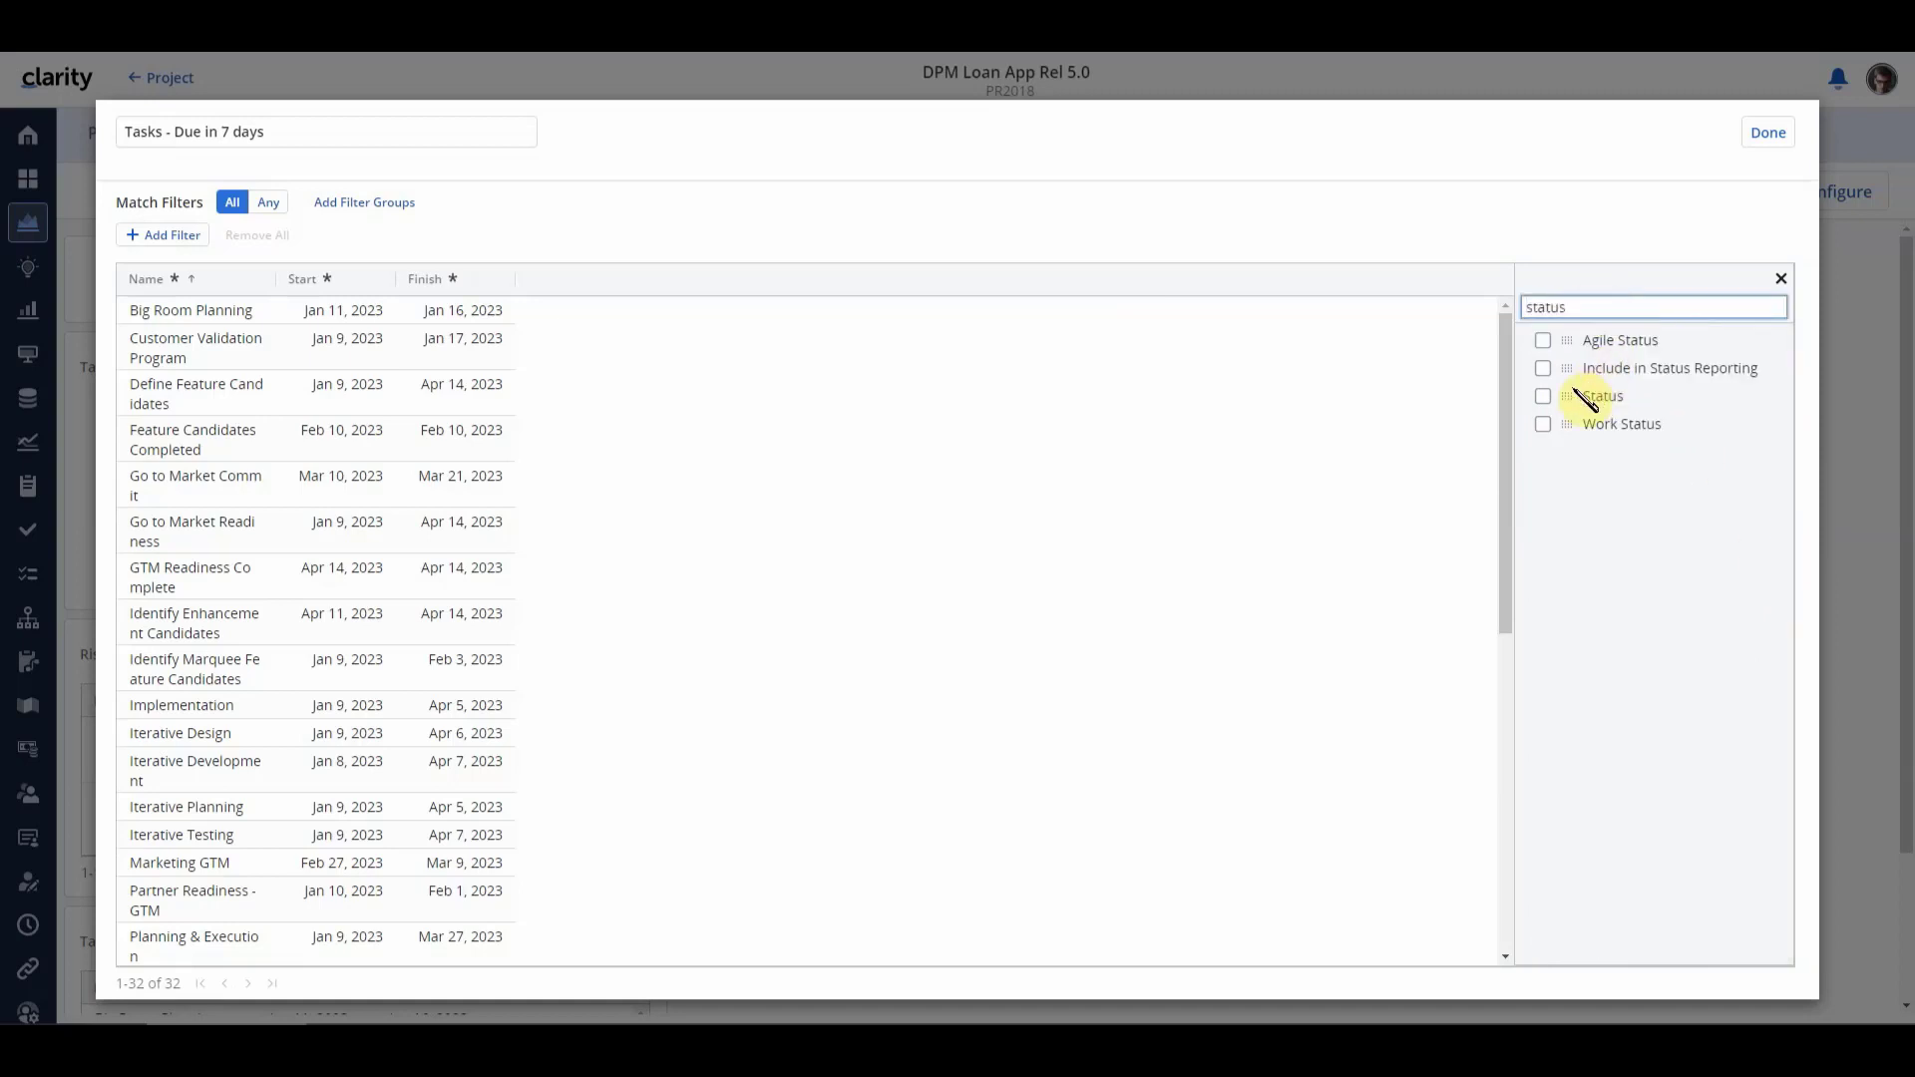
click(1563, 389)
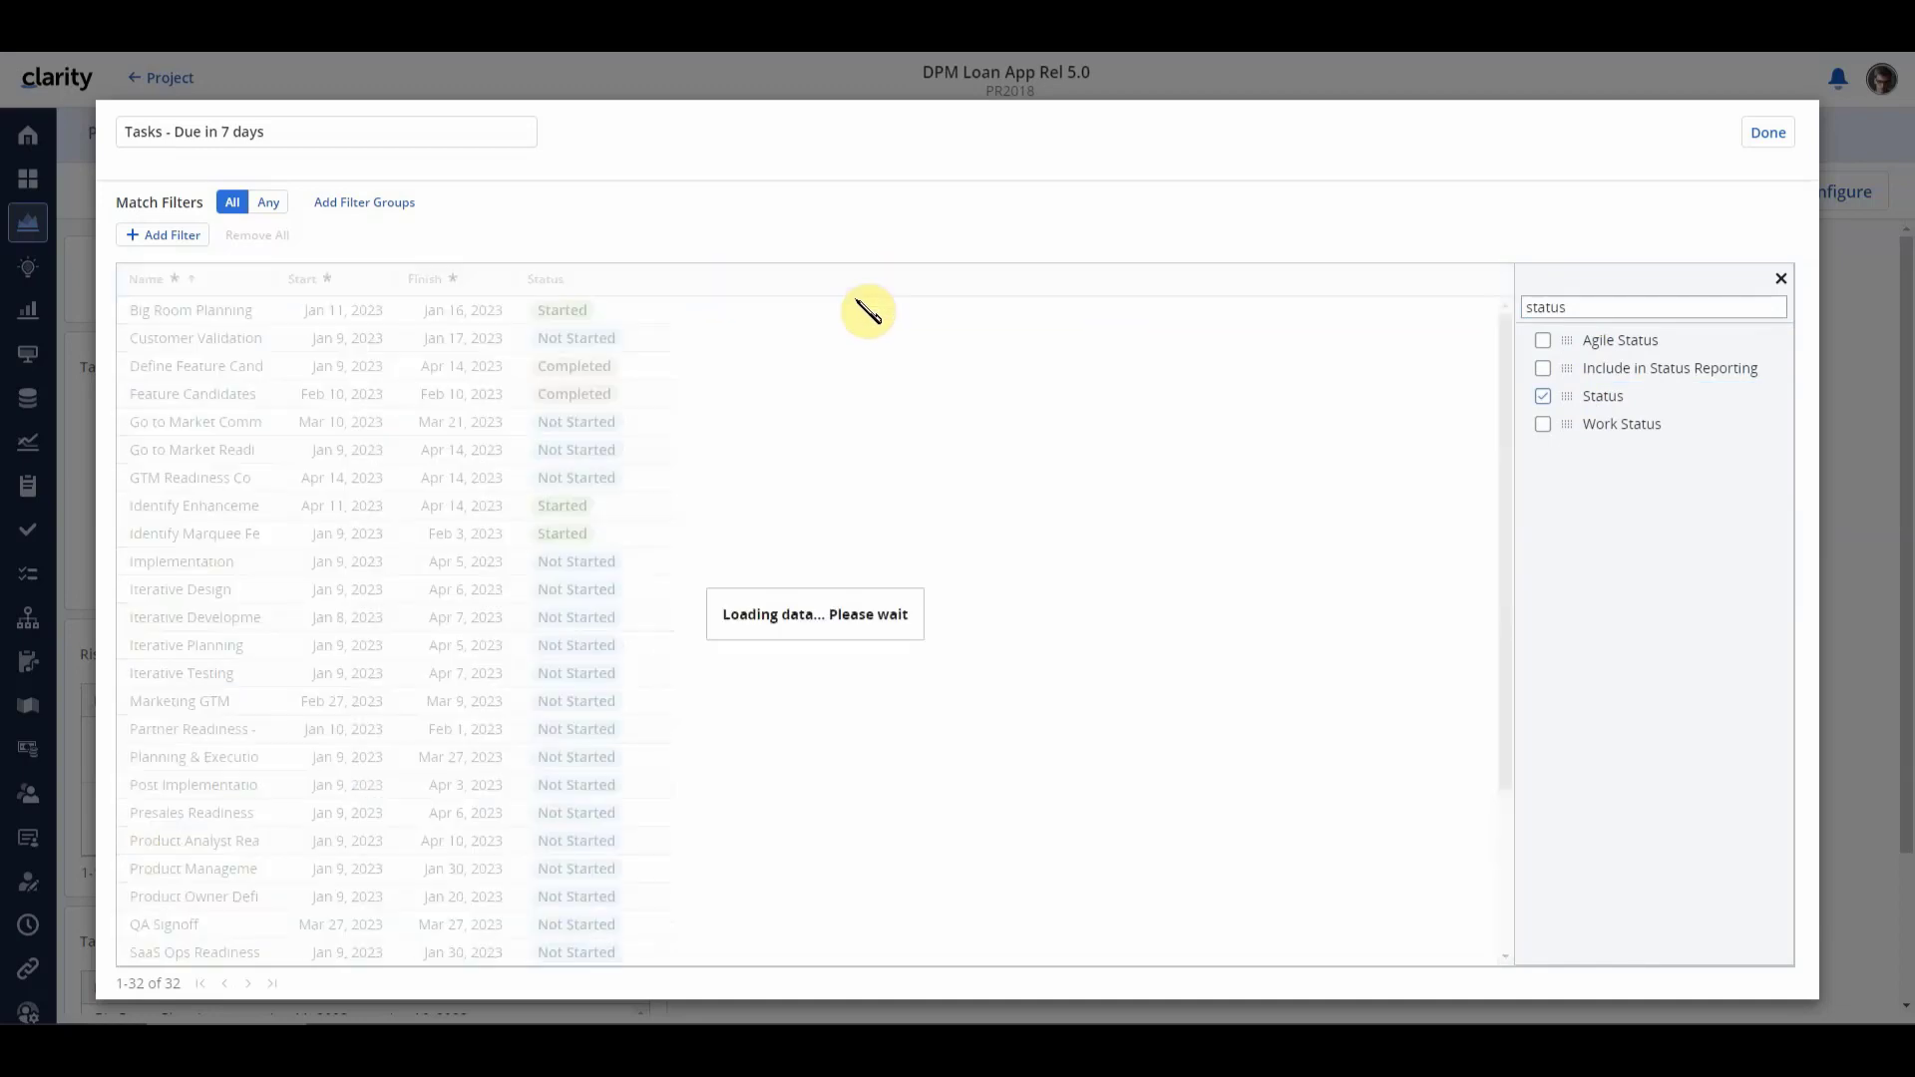
drag(1582, 308, 1526, 308)
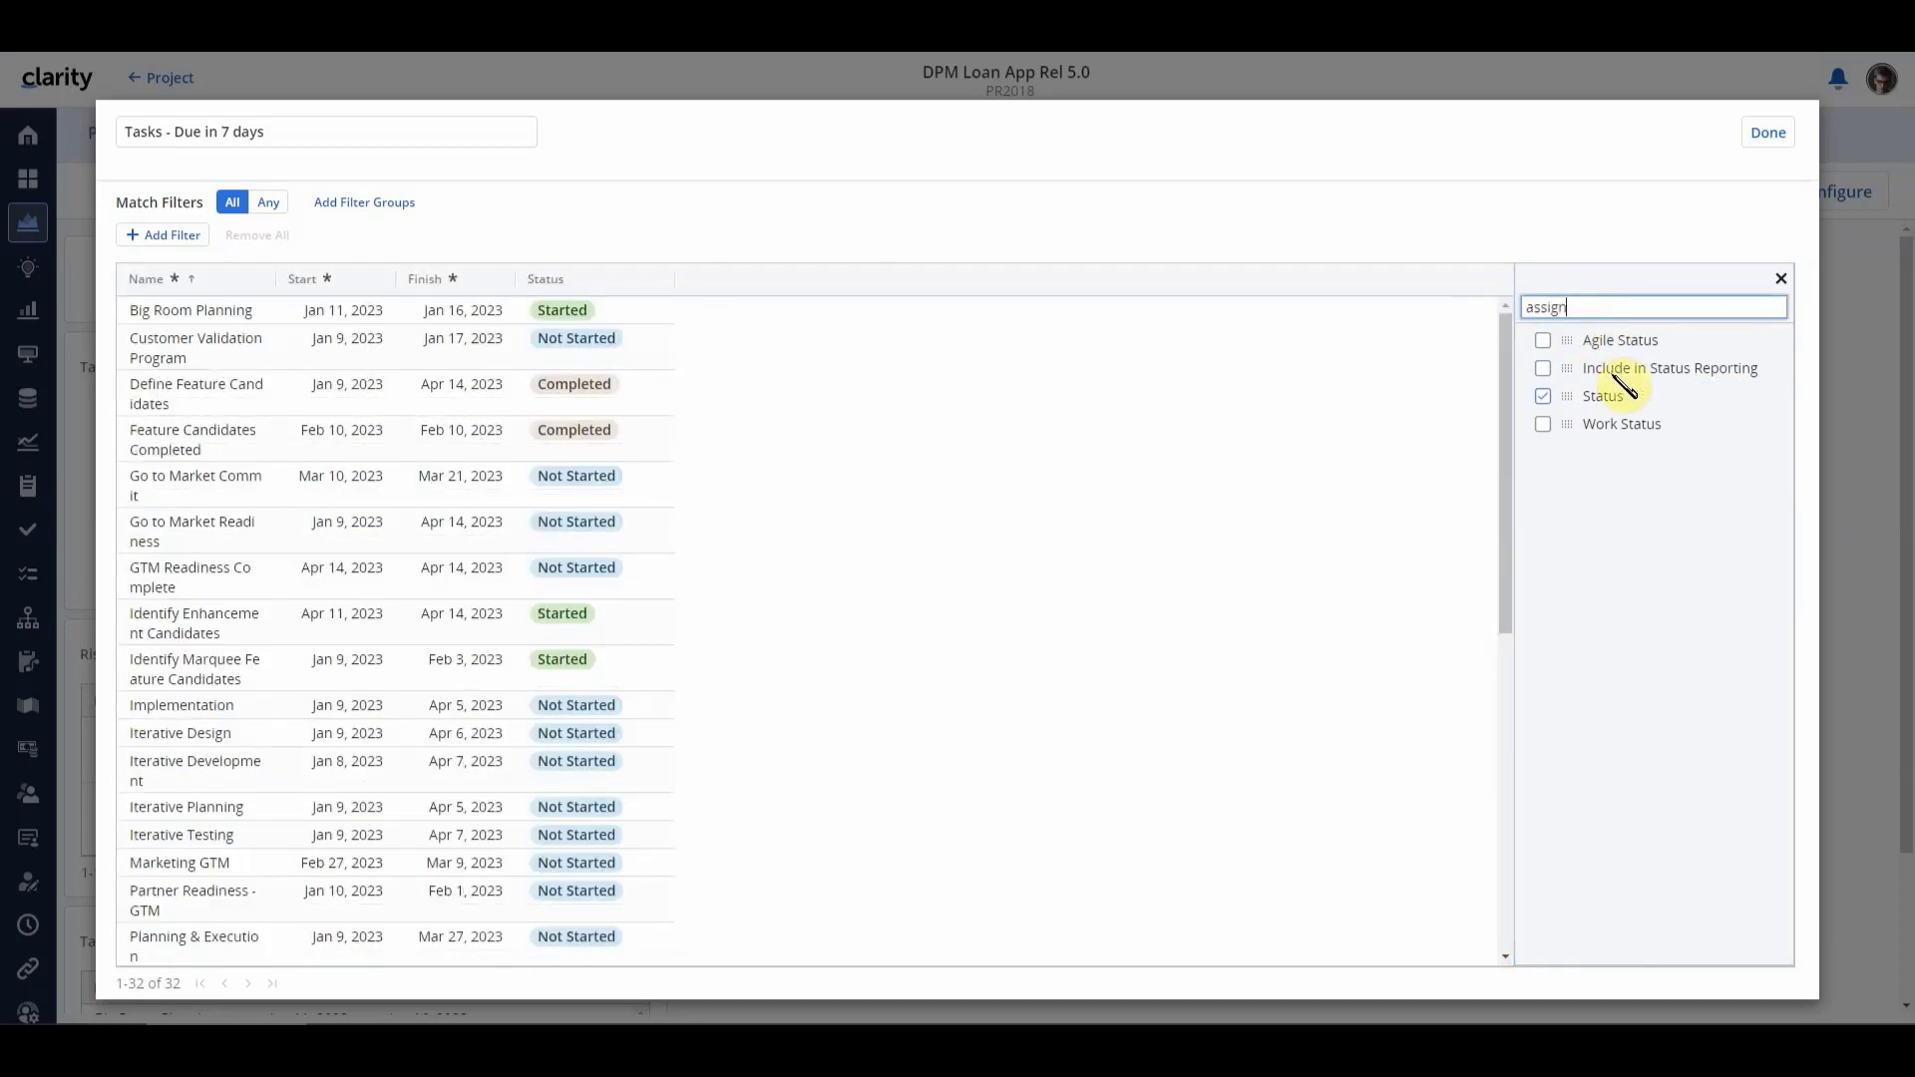
click(1543, 341)
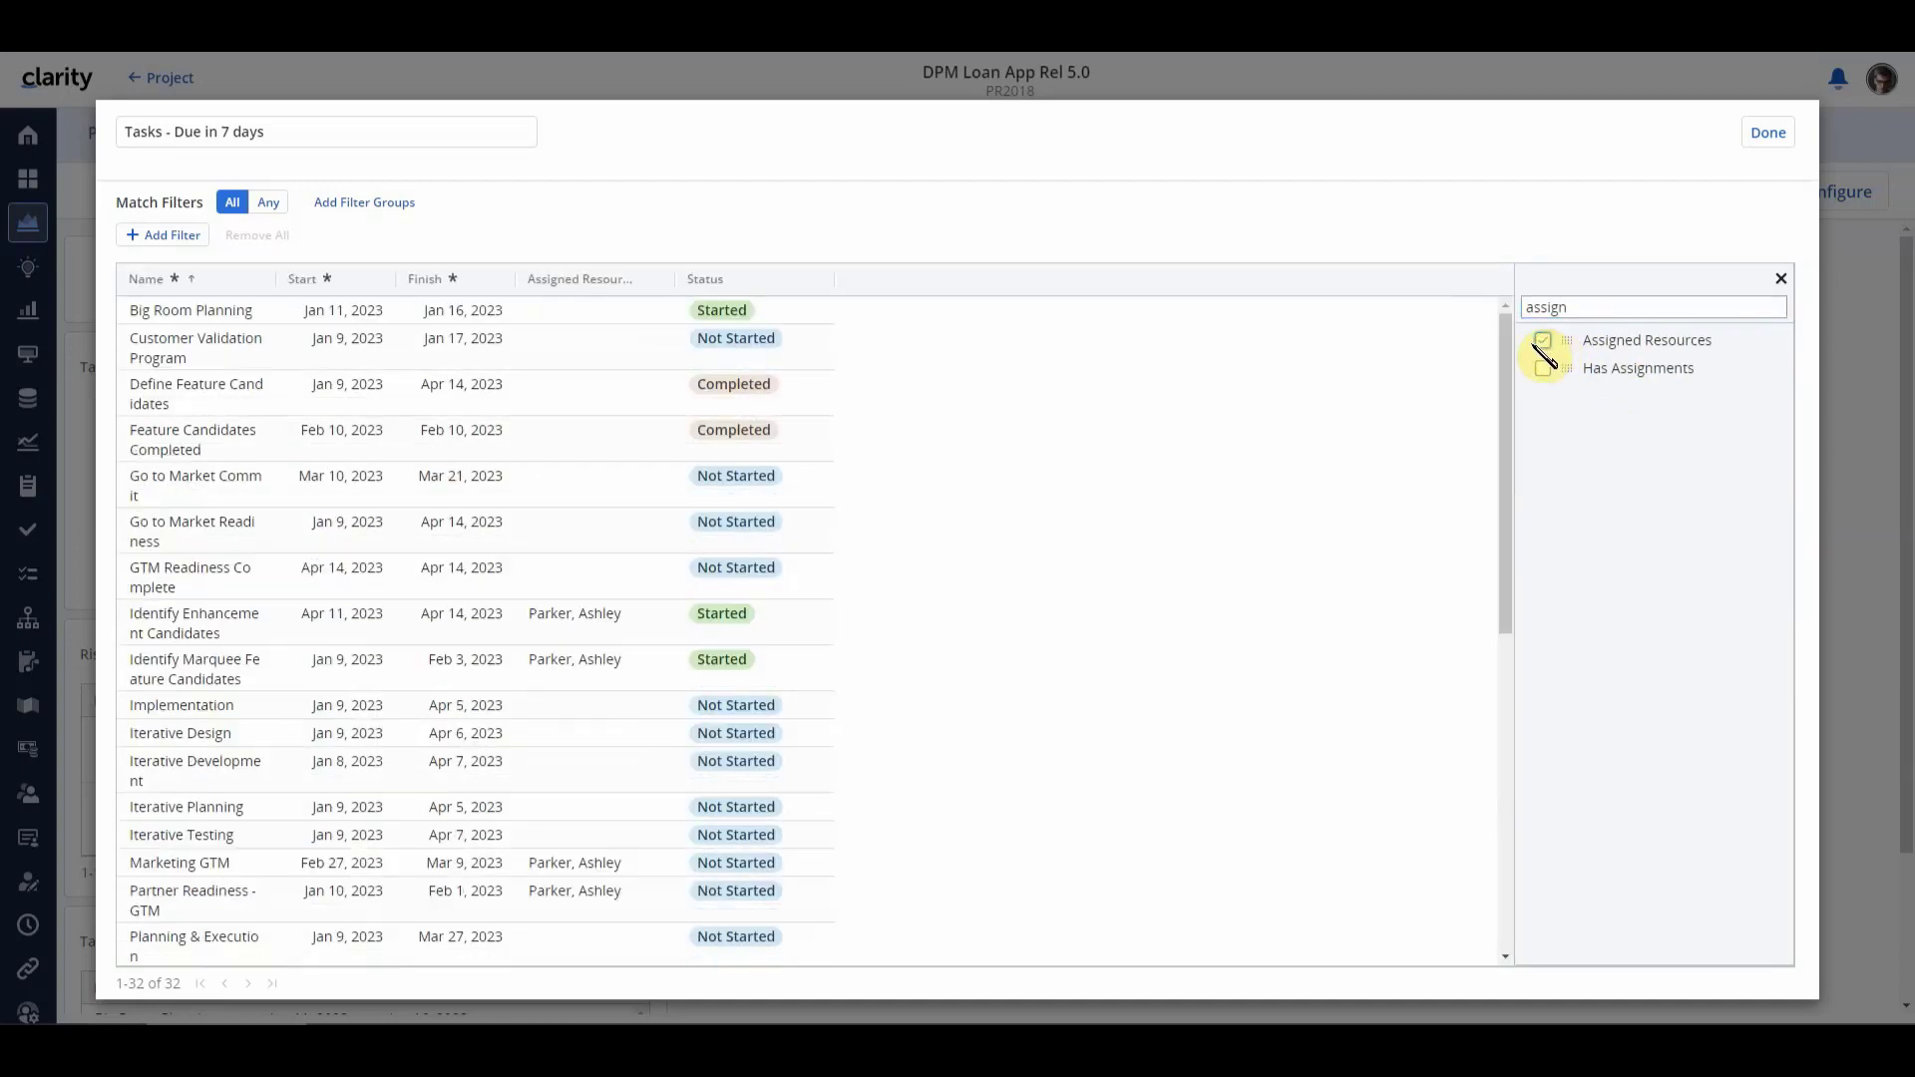
Step: Filter the tasks table by Finish between the Current Date and 7 days after
click(180, 240)
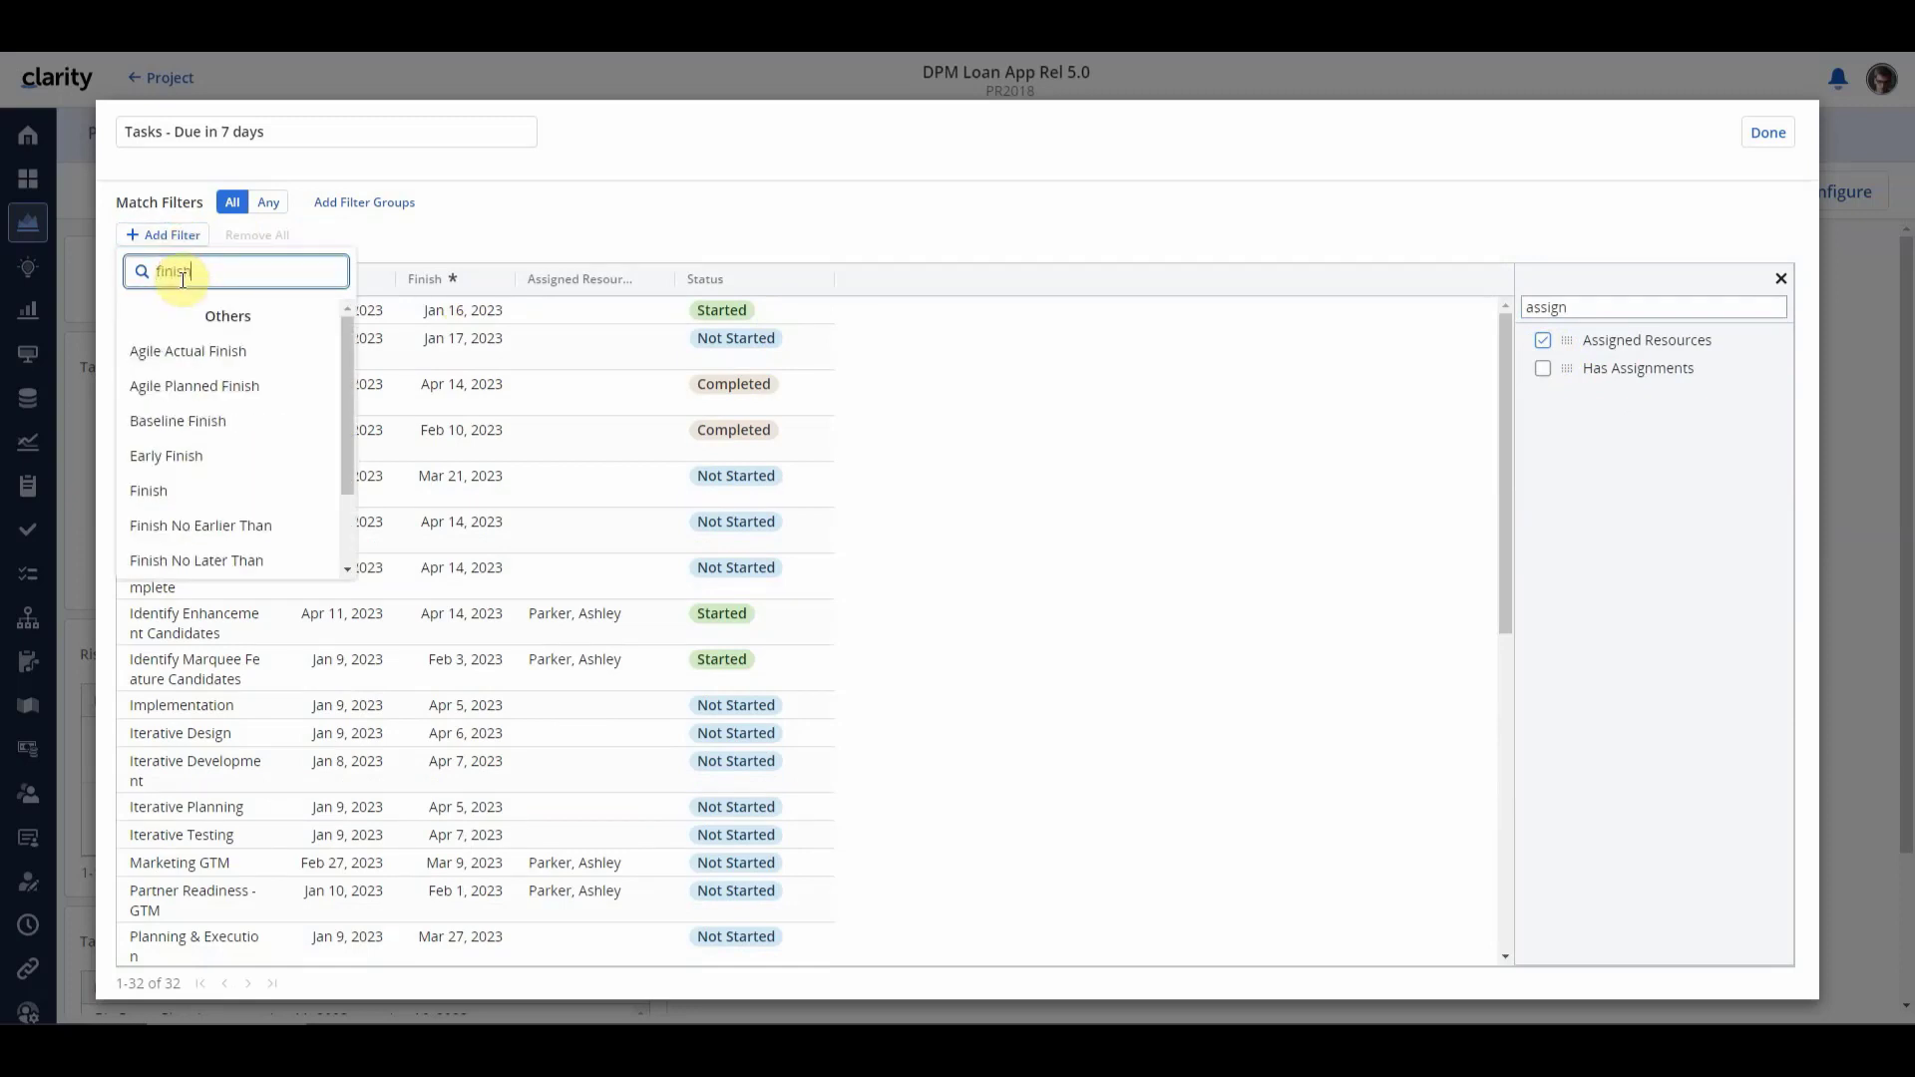
click(160, 491)
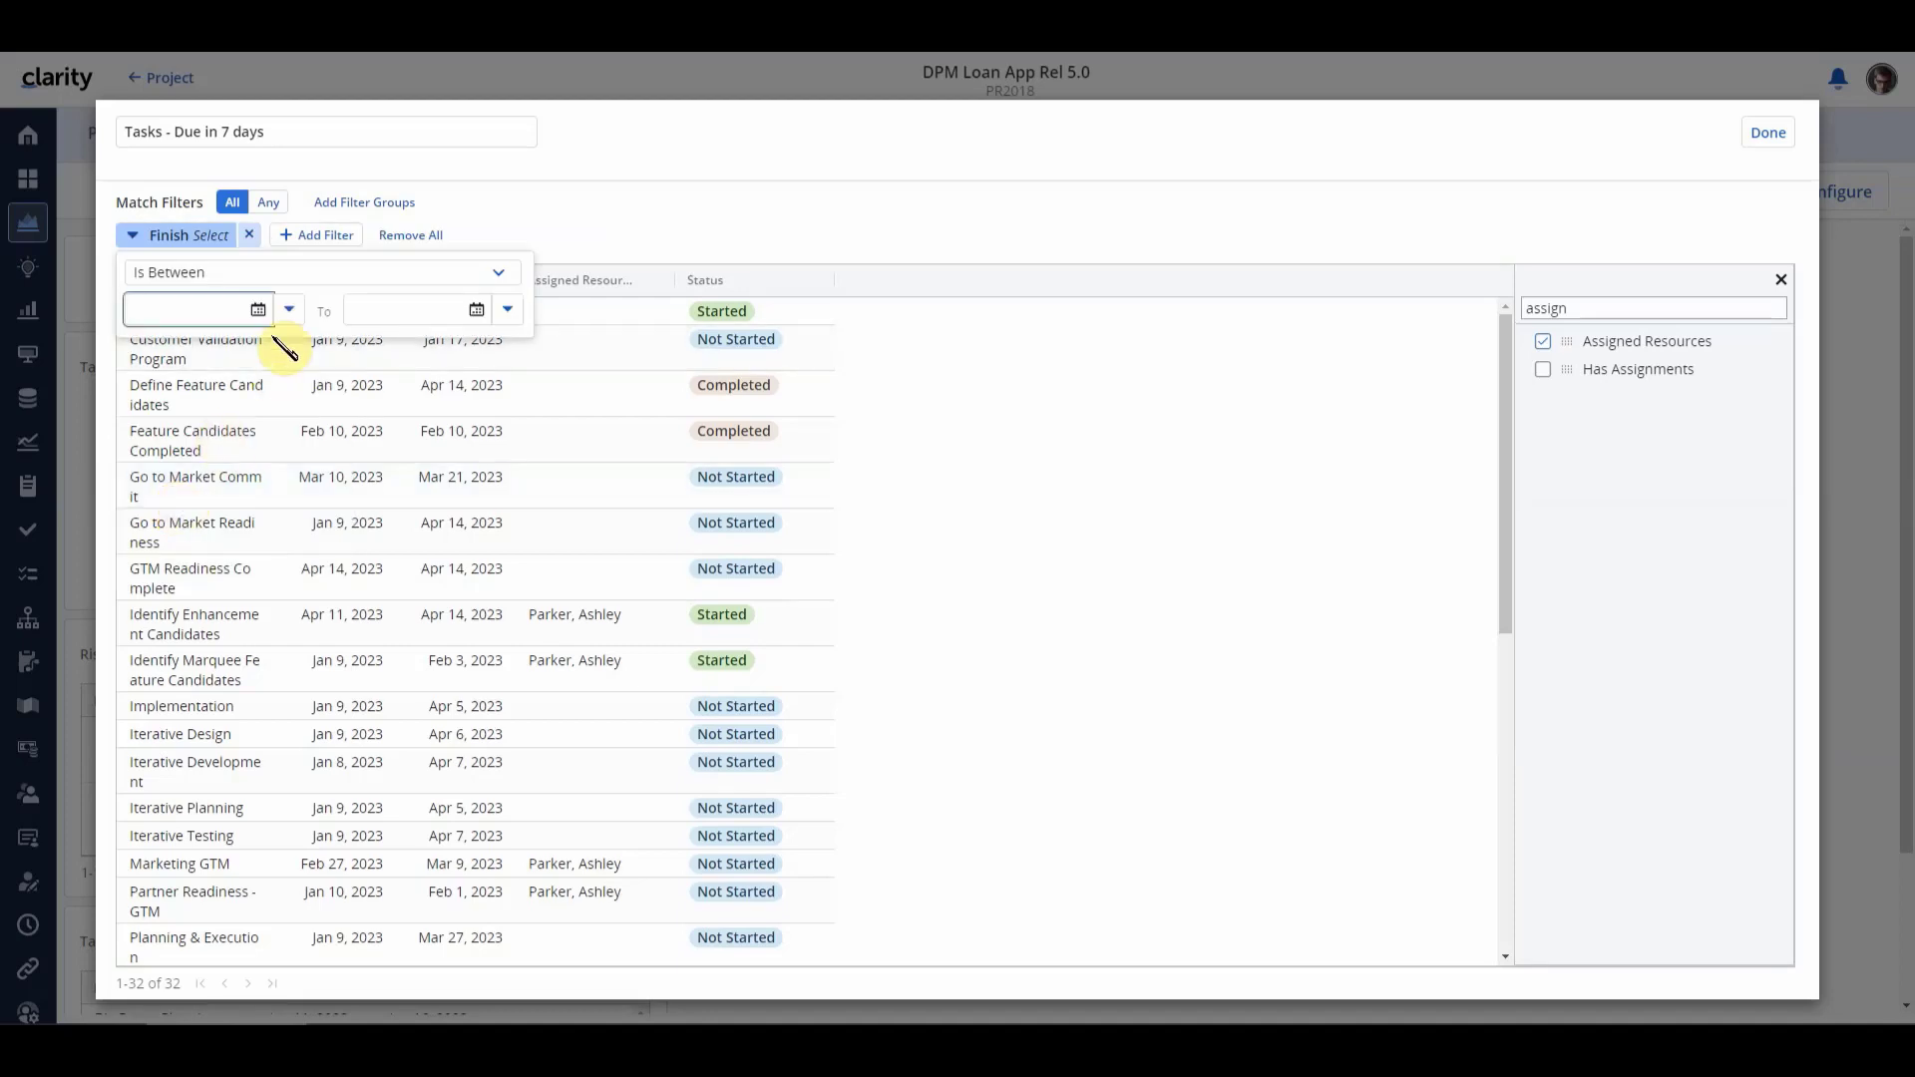
click(289, 311)
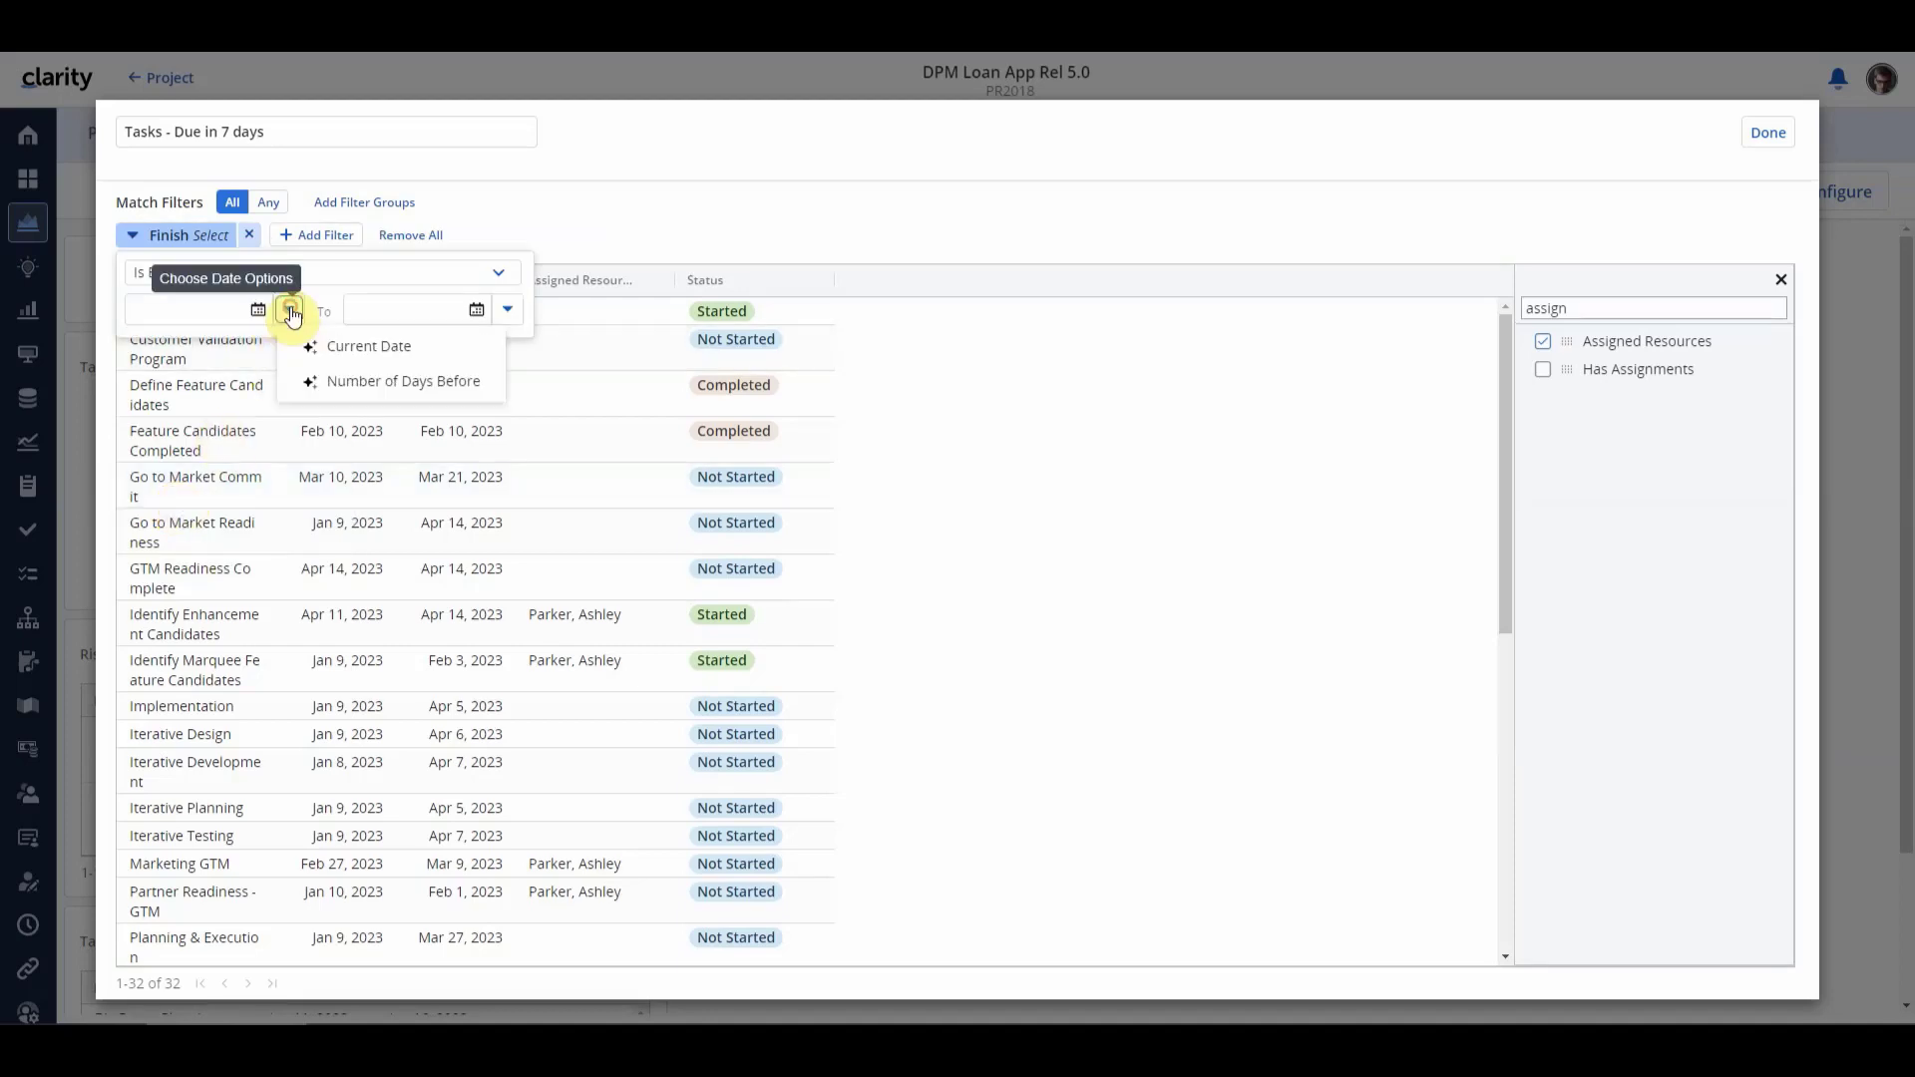
click(367, 347)
click(507, 310)
click(470, 376)
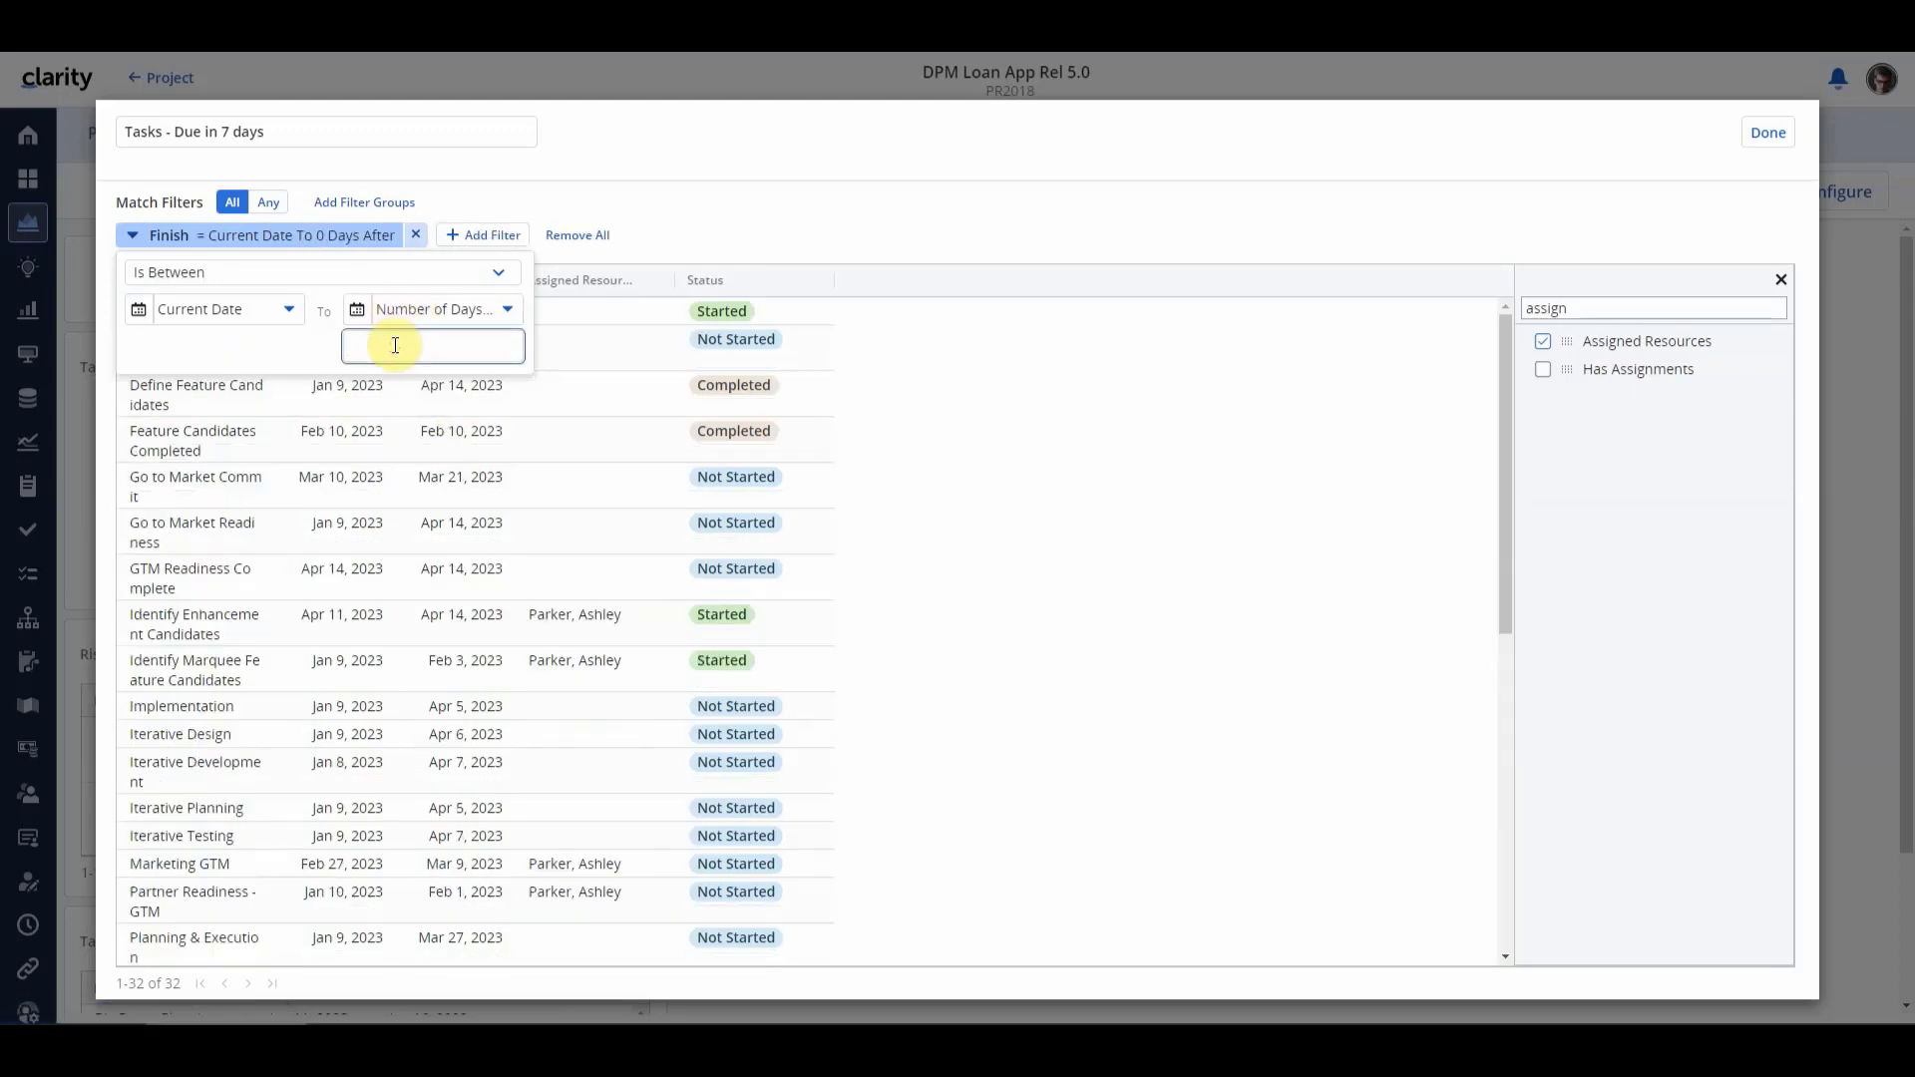
text(7)
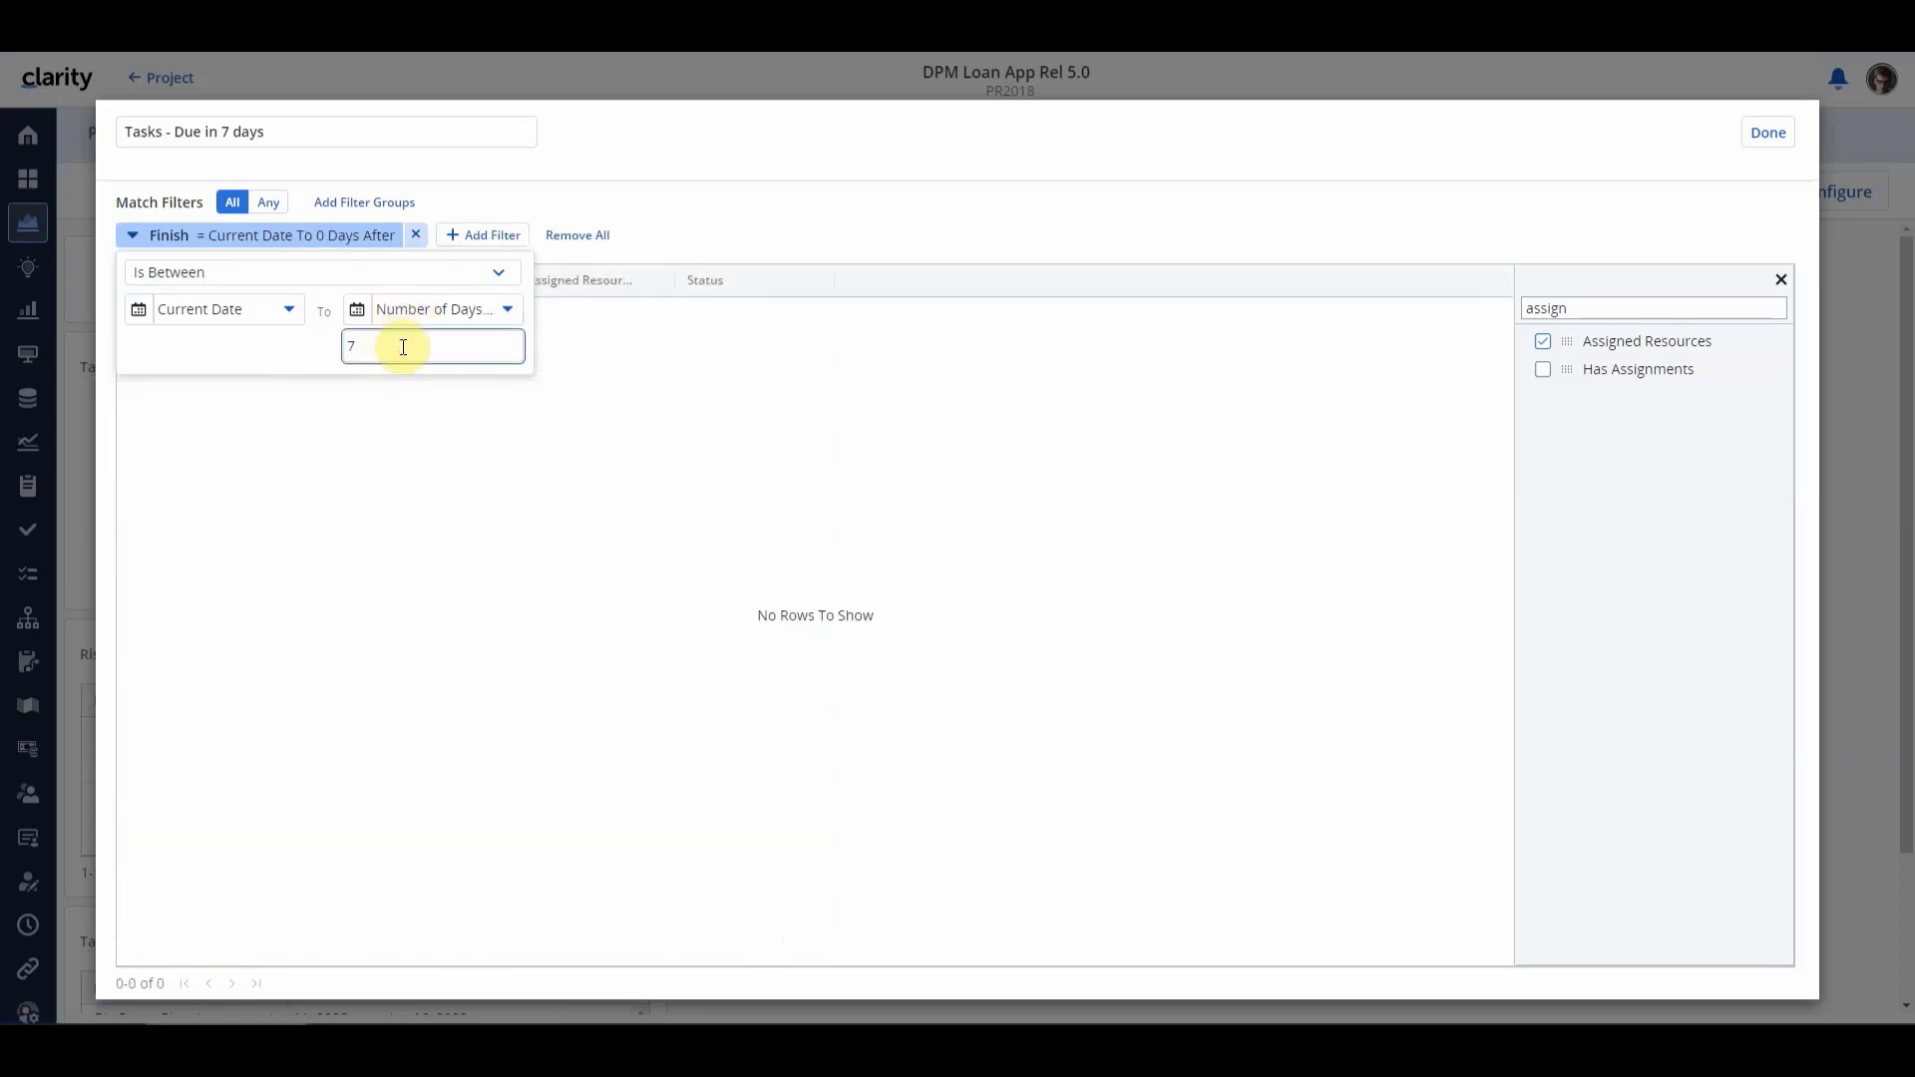
click(750, 197)
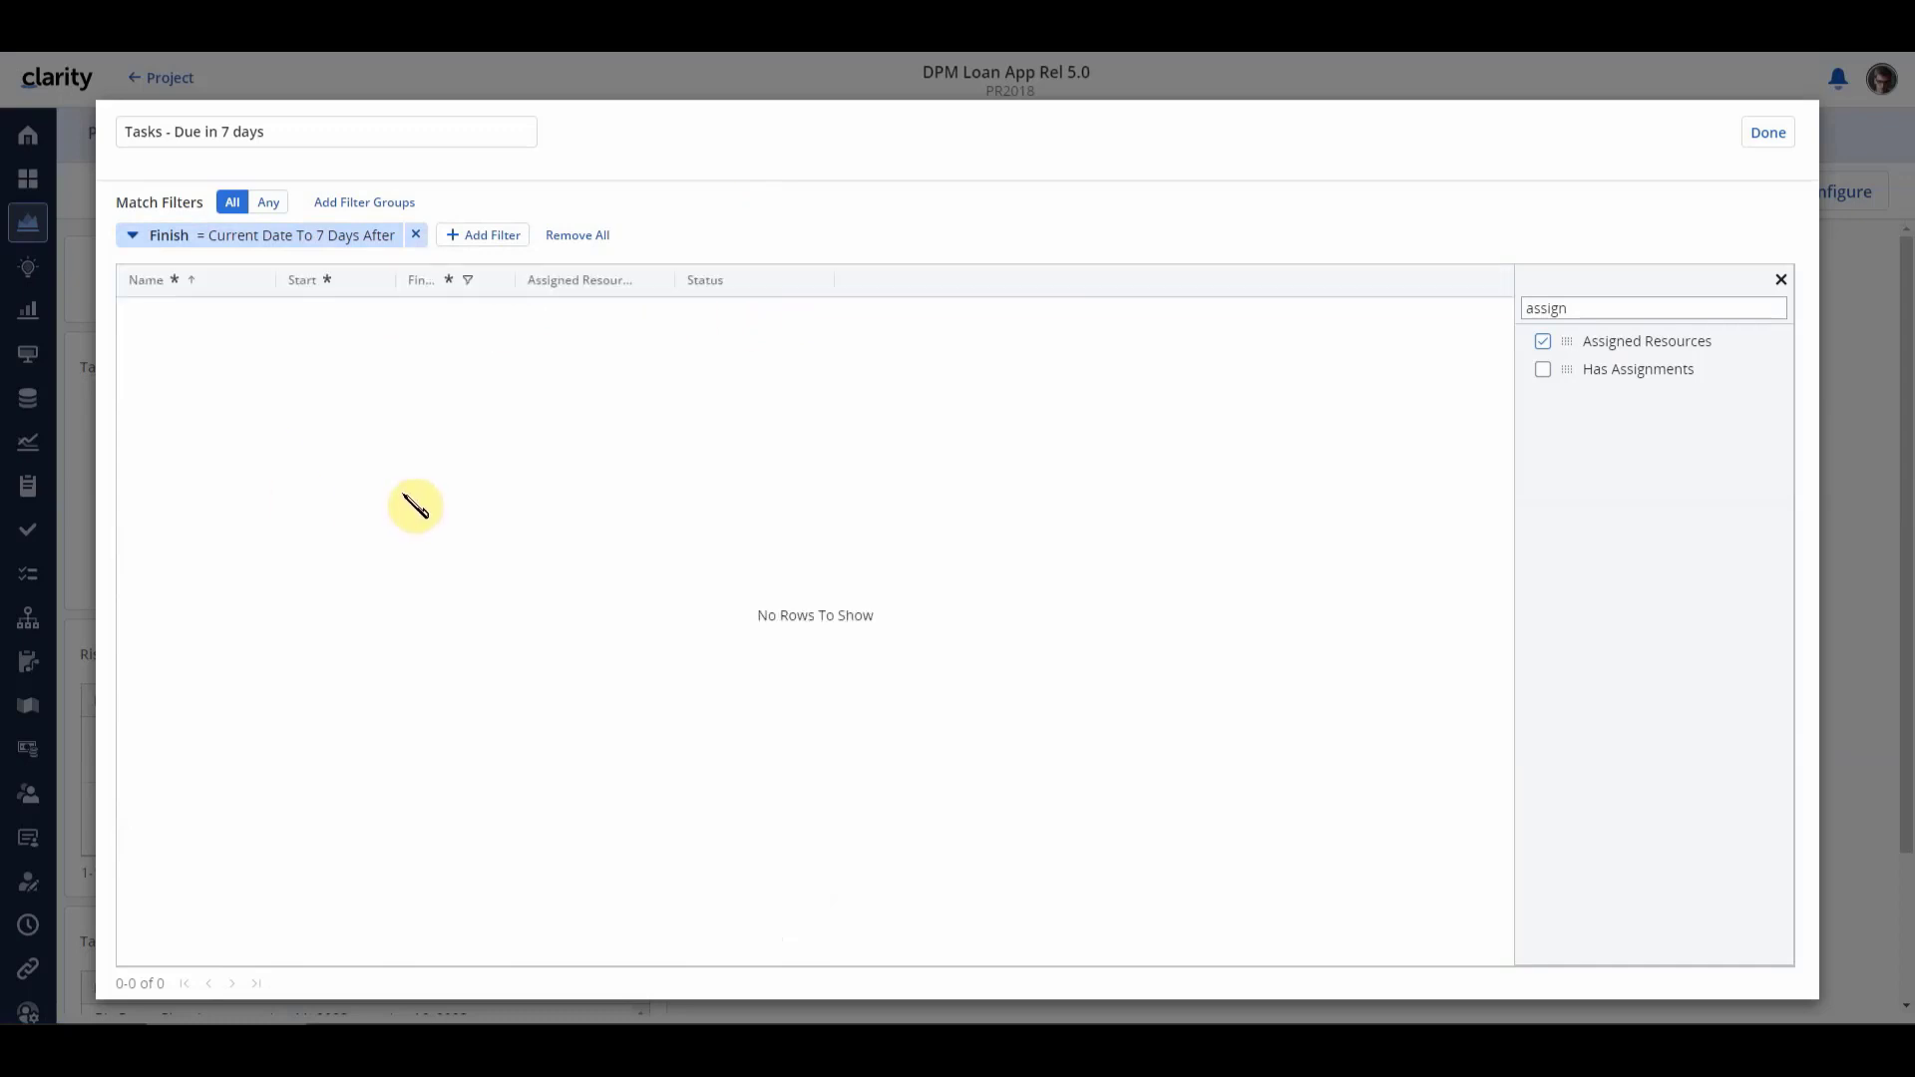
Step: Extend the Finish filter's end to 30 days after the current date and close the table settings
click(359, 240)
drag(396, 342, 342, 359)
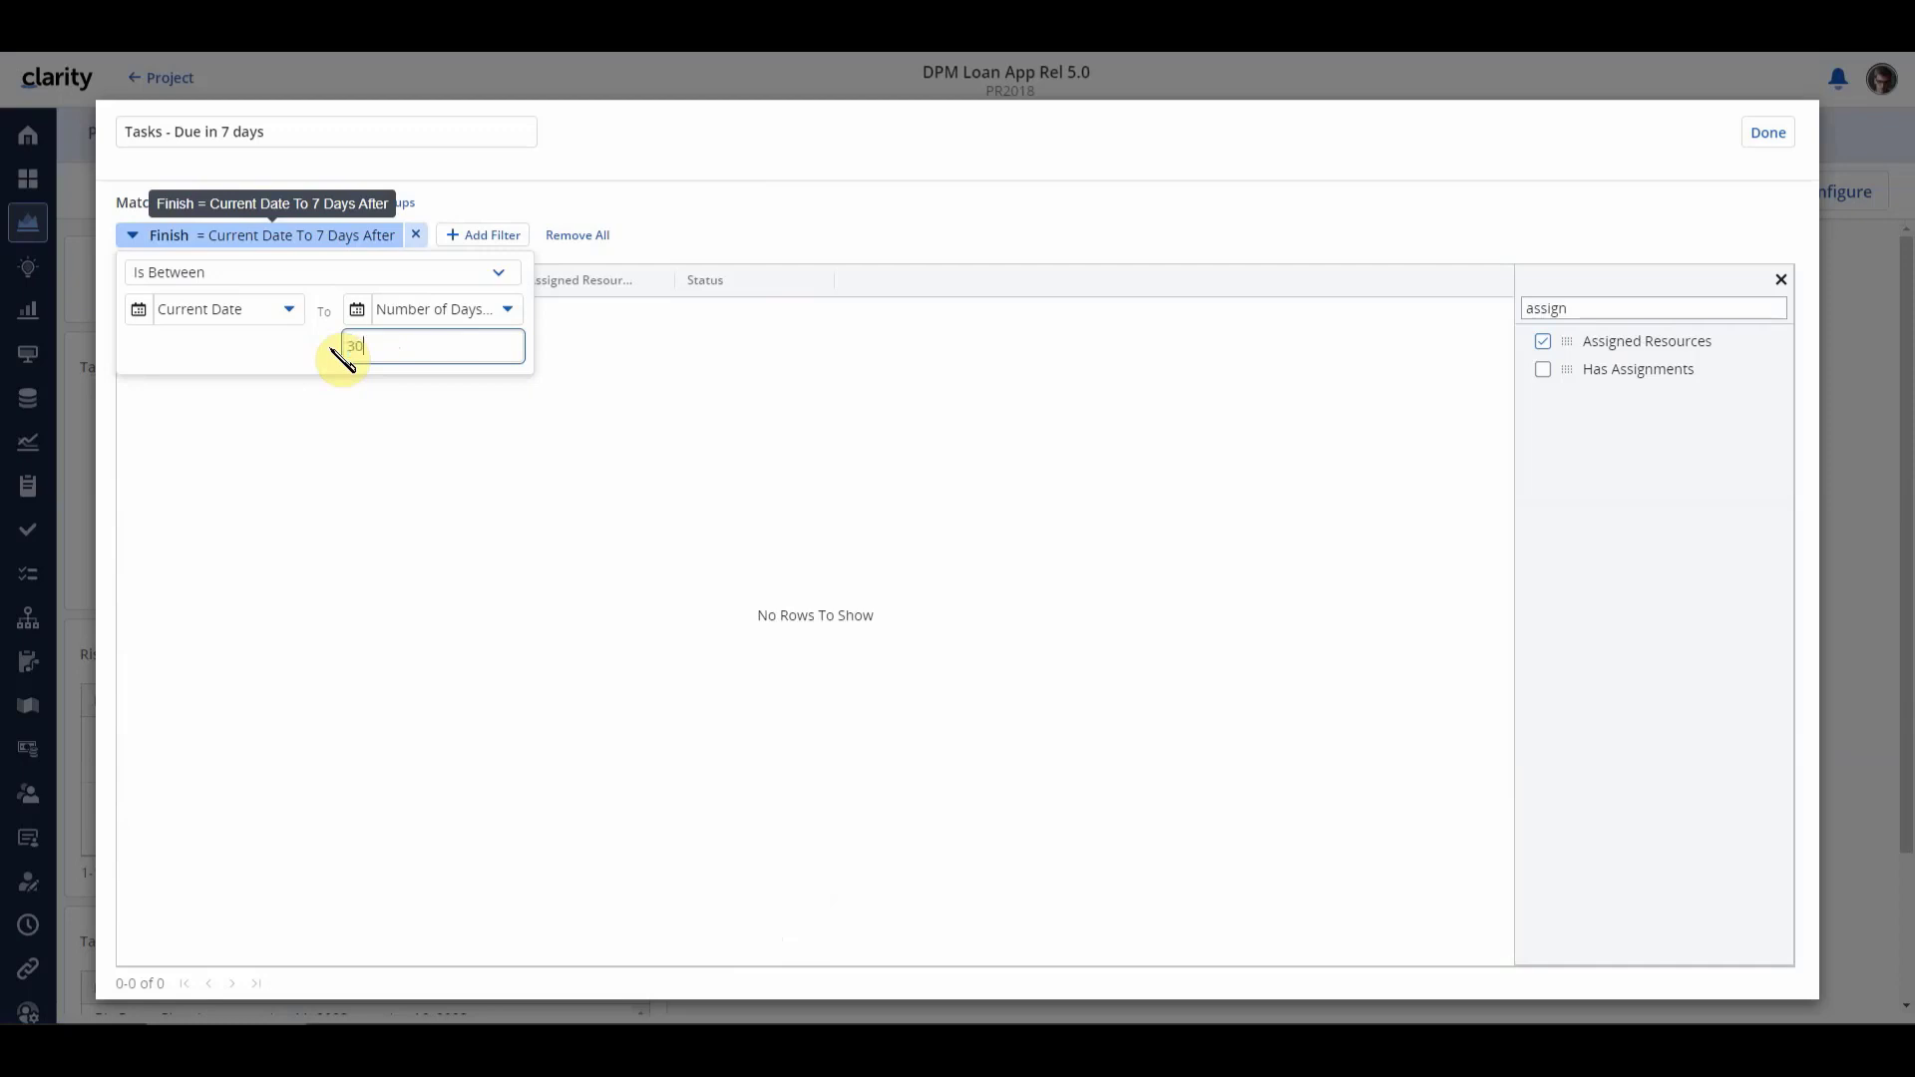
text(30)
click(746, 230)
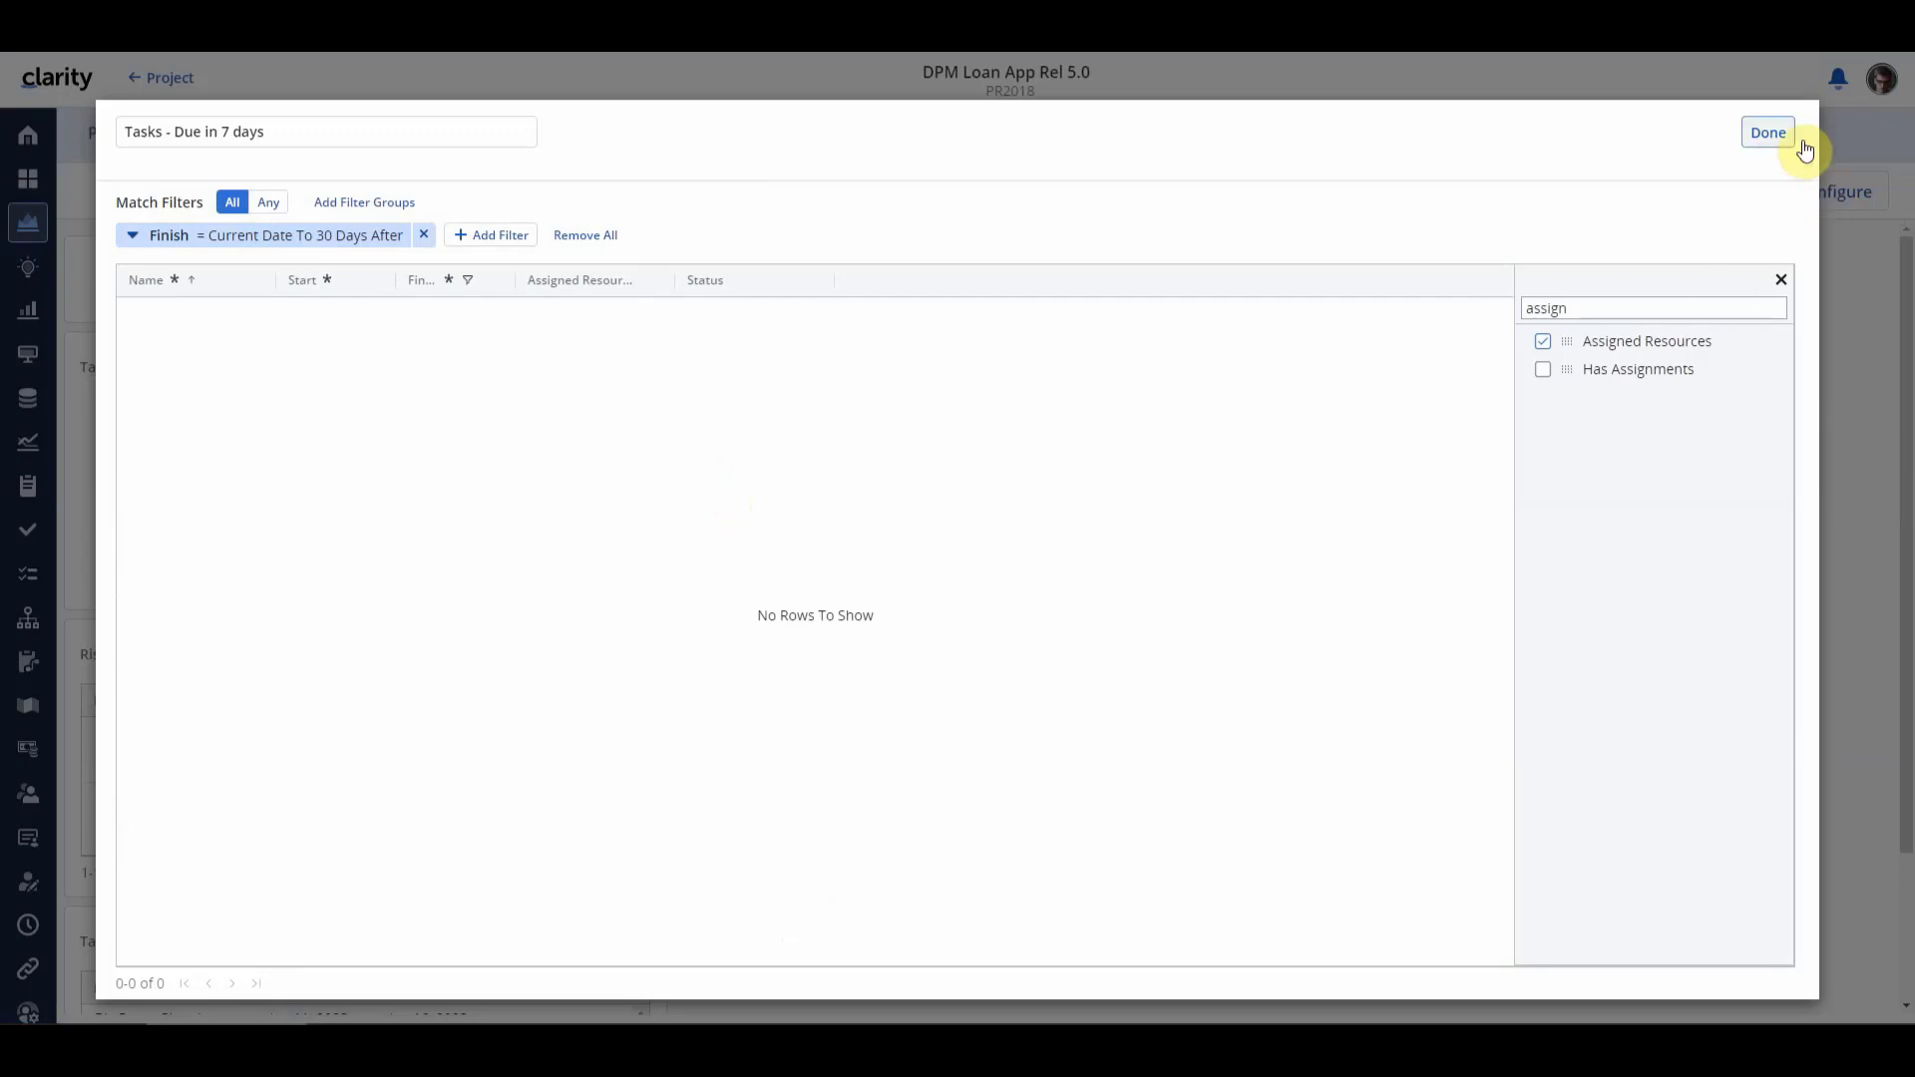
click(1768, 133)
scroll(718, 746, down, 2)
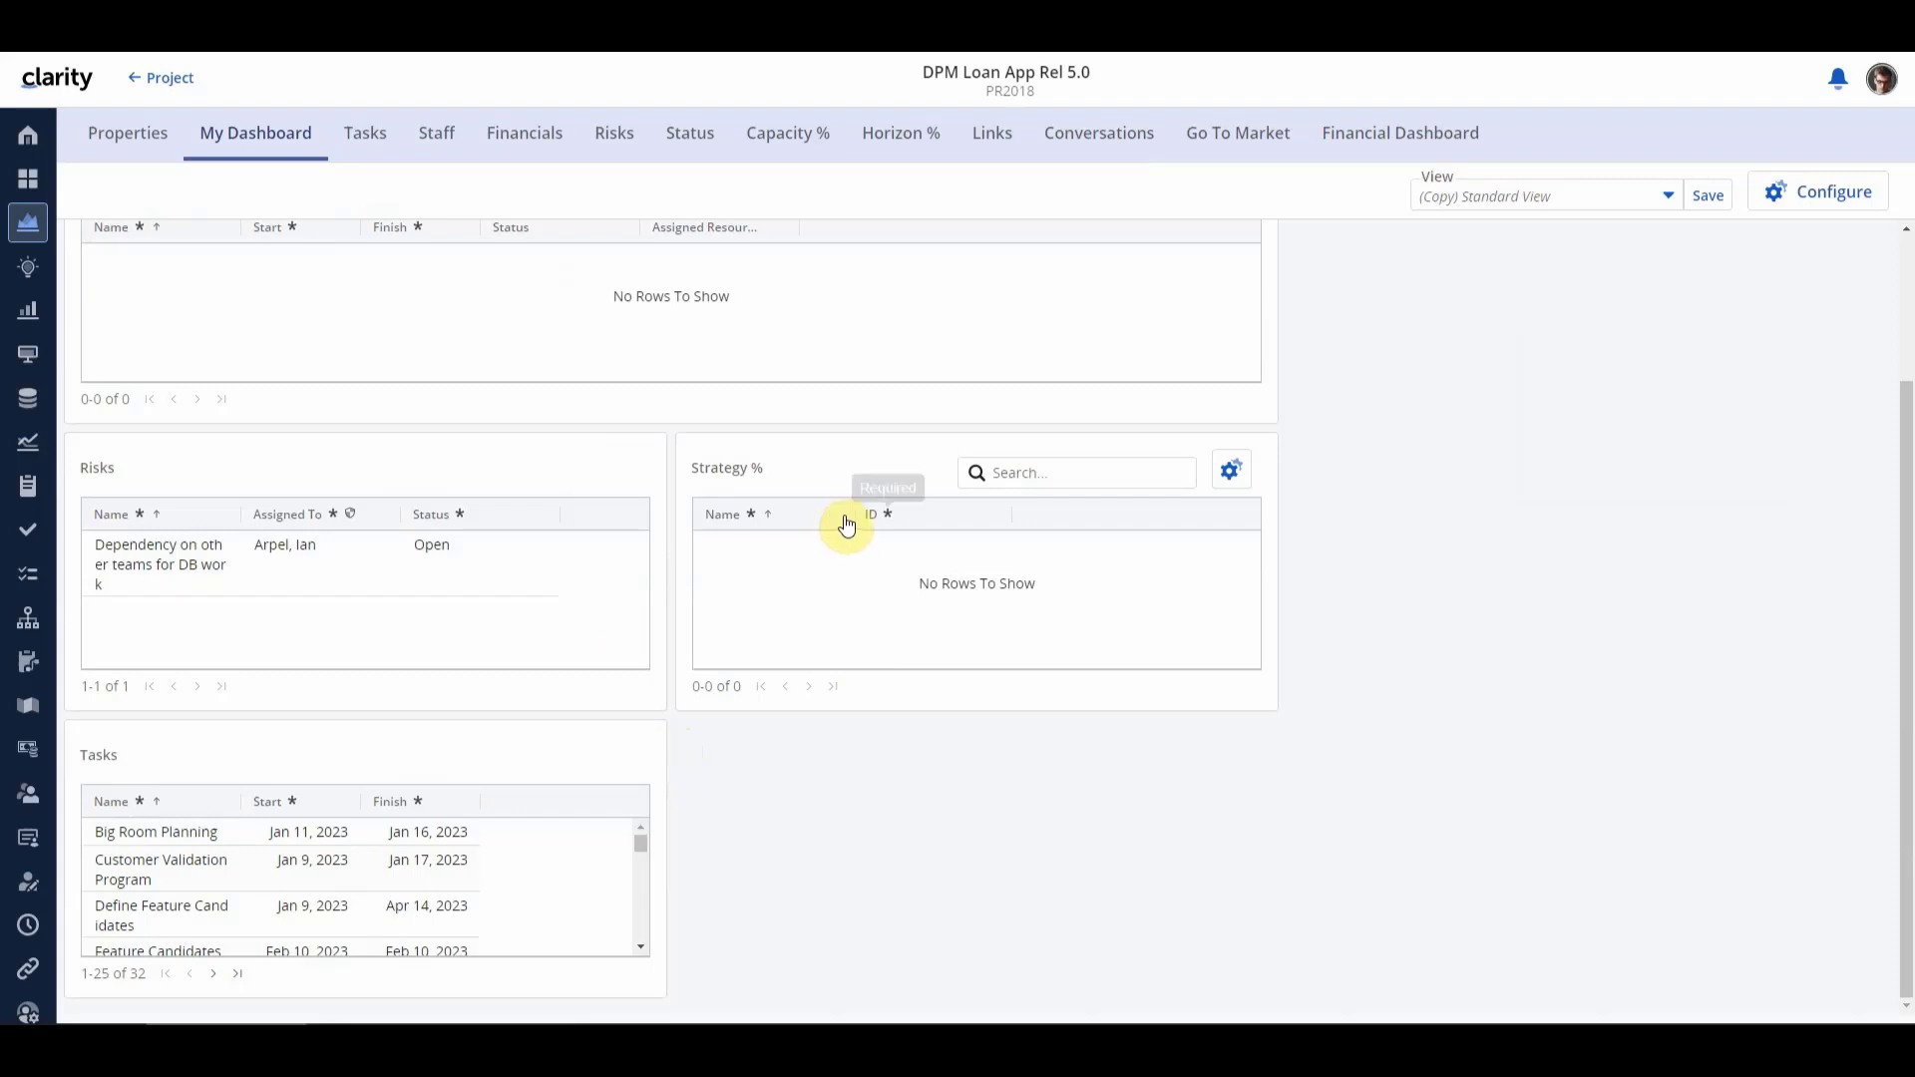
scroll(1493, 542, up, 2)
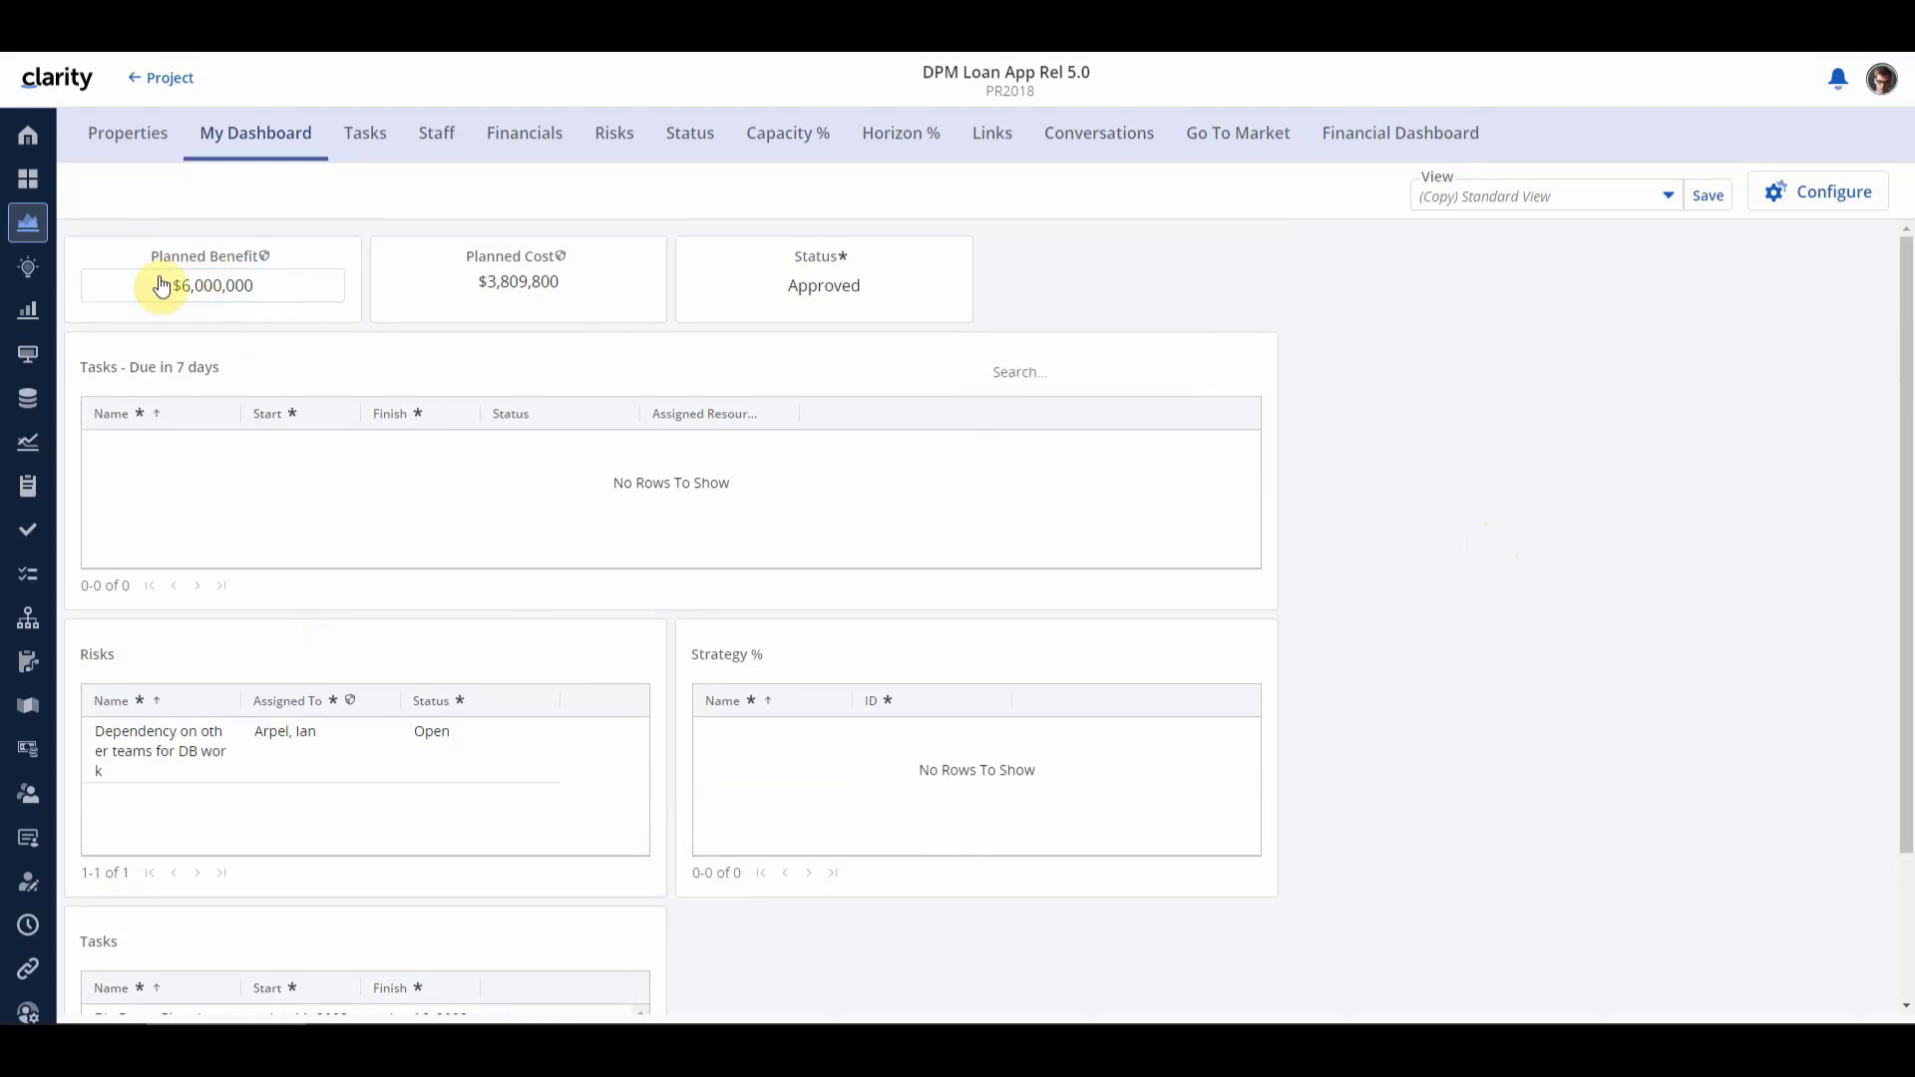
Step: Return to the projects list and open the AI Infrastructure project
click(35, 231)
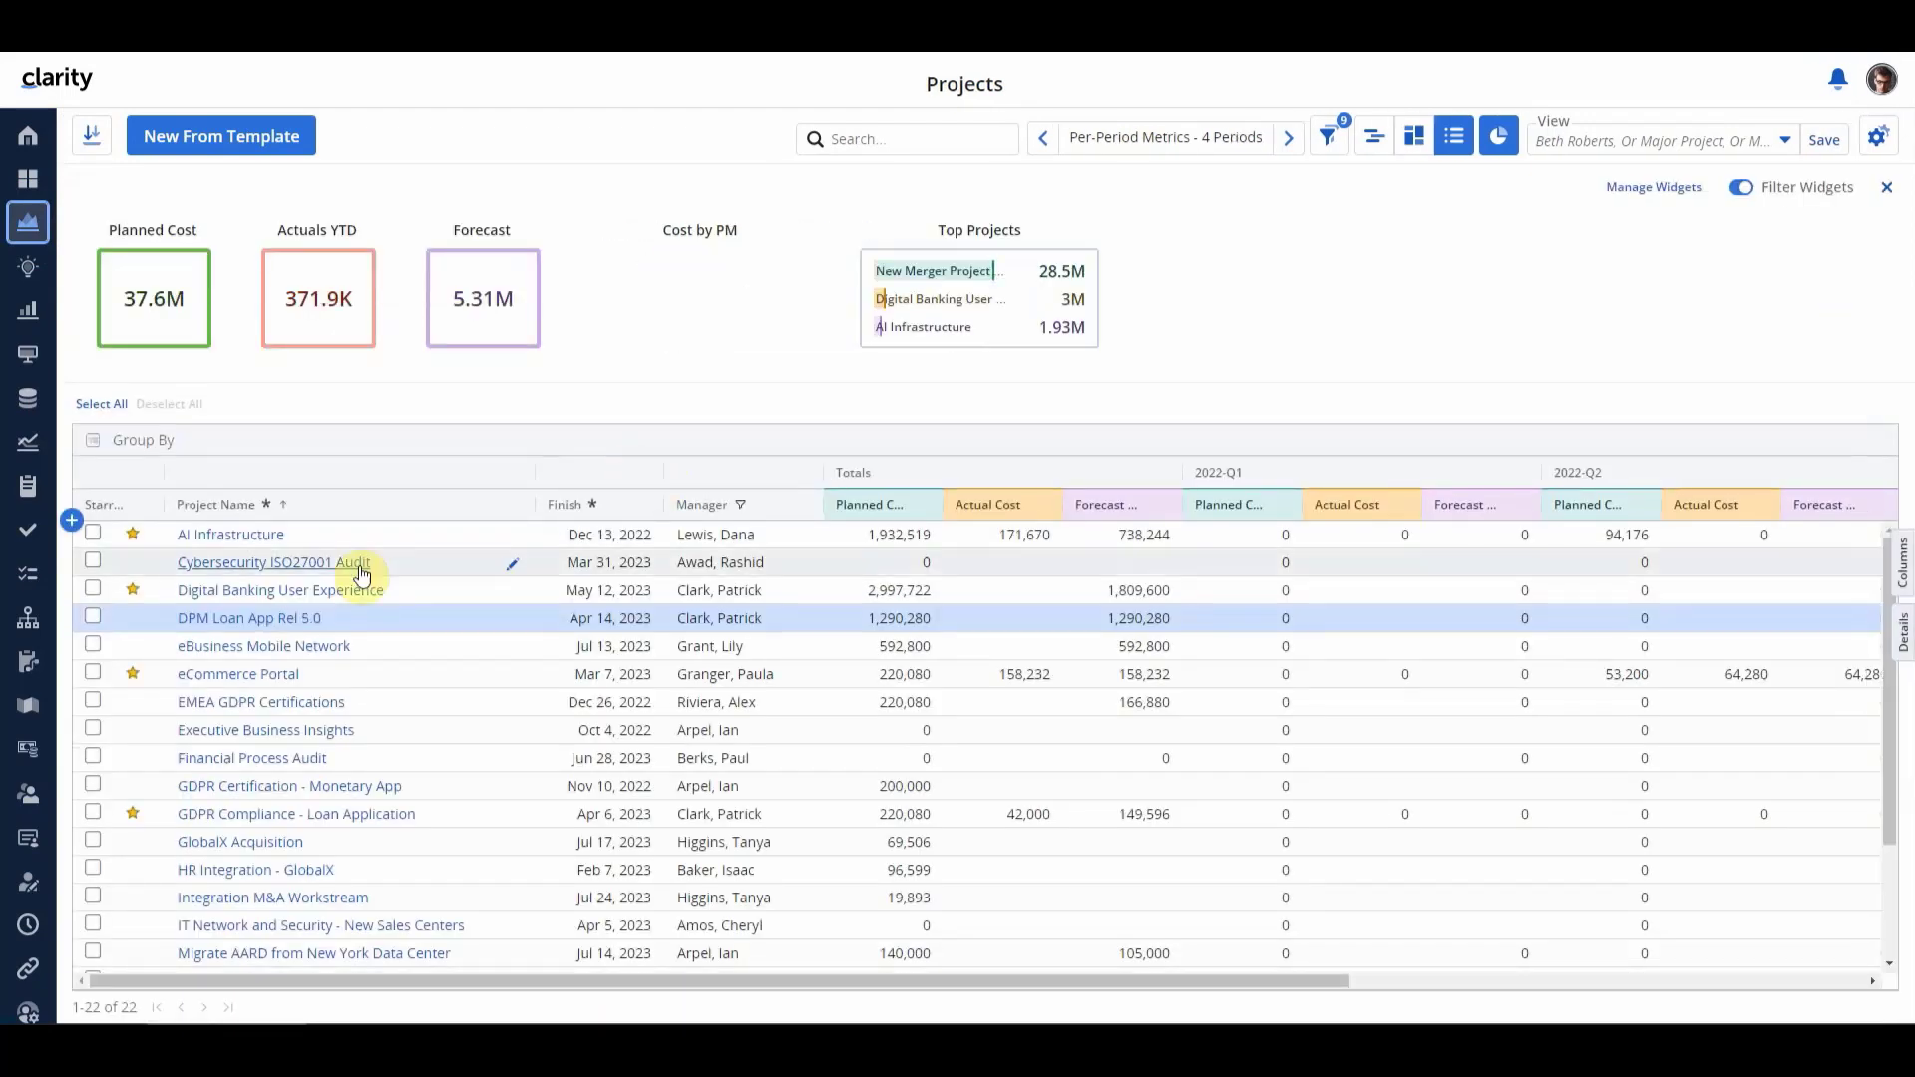
click(196, 538)
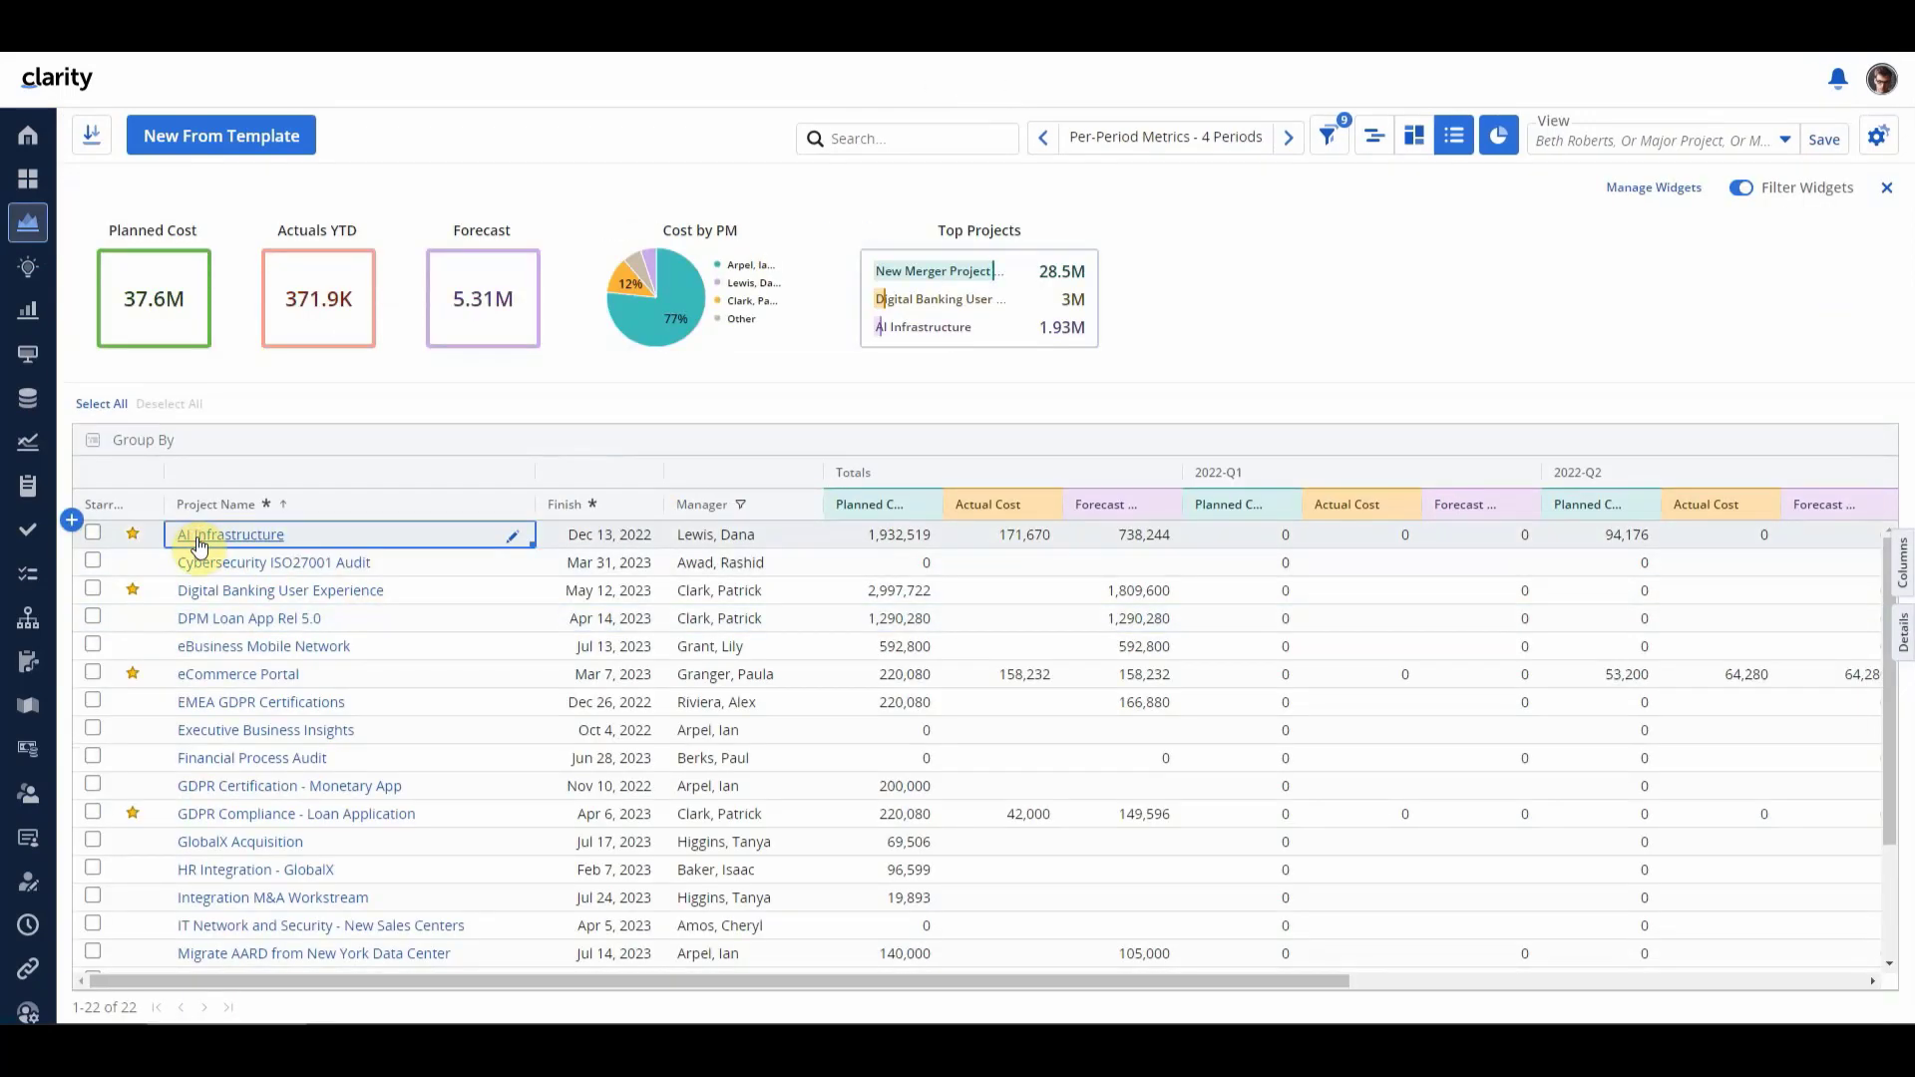